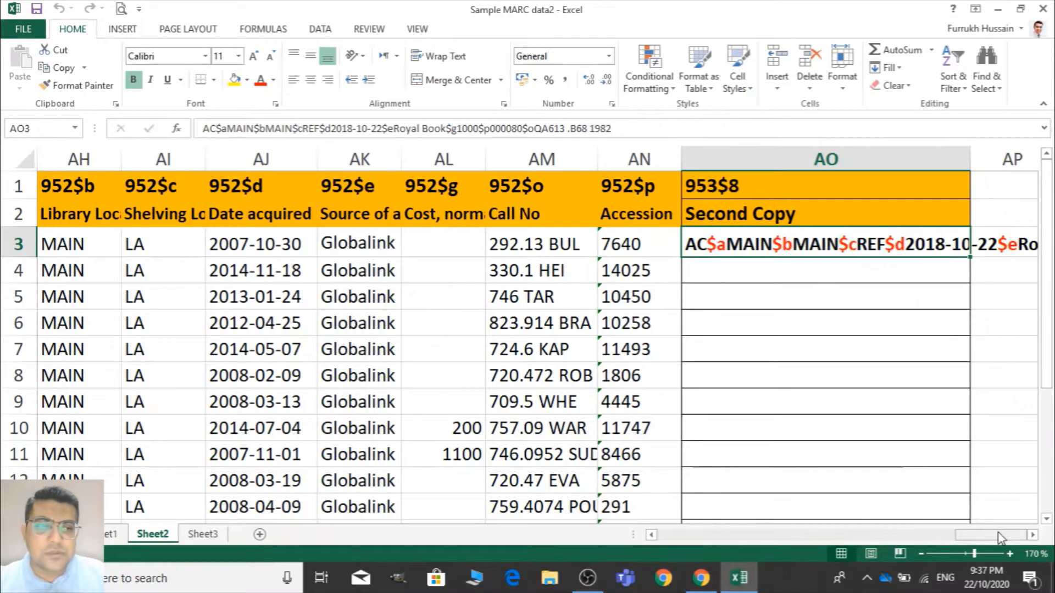
Go back to the first columns of Sheet2 in the Sample MARC data2 workbook and close the workbook
left_click_drag(1000, 537, 596, 505)
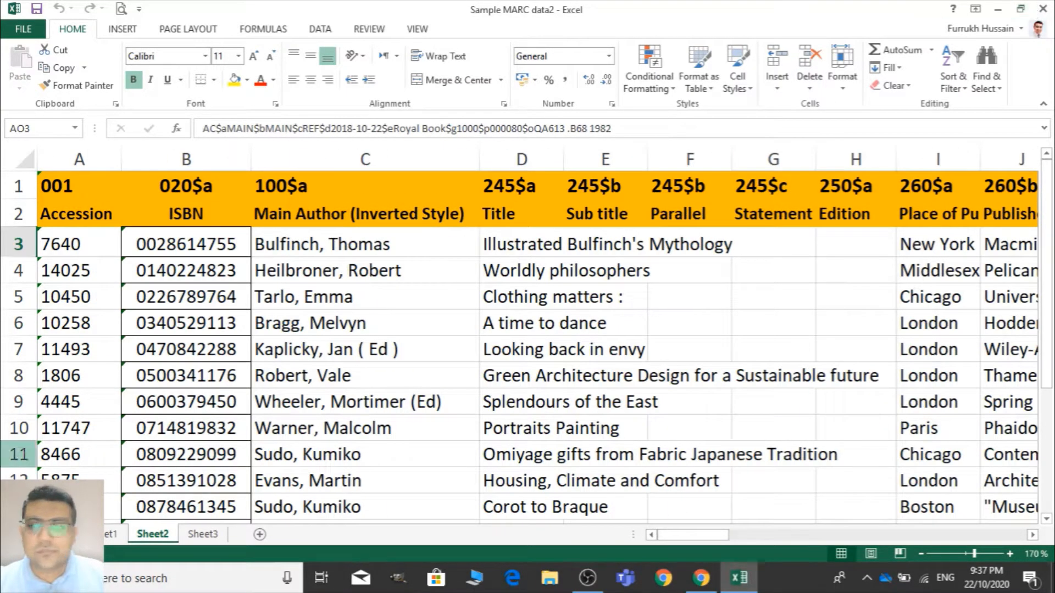
left_click(1043, 7)
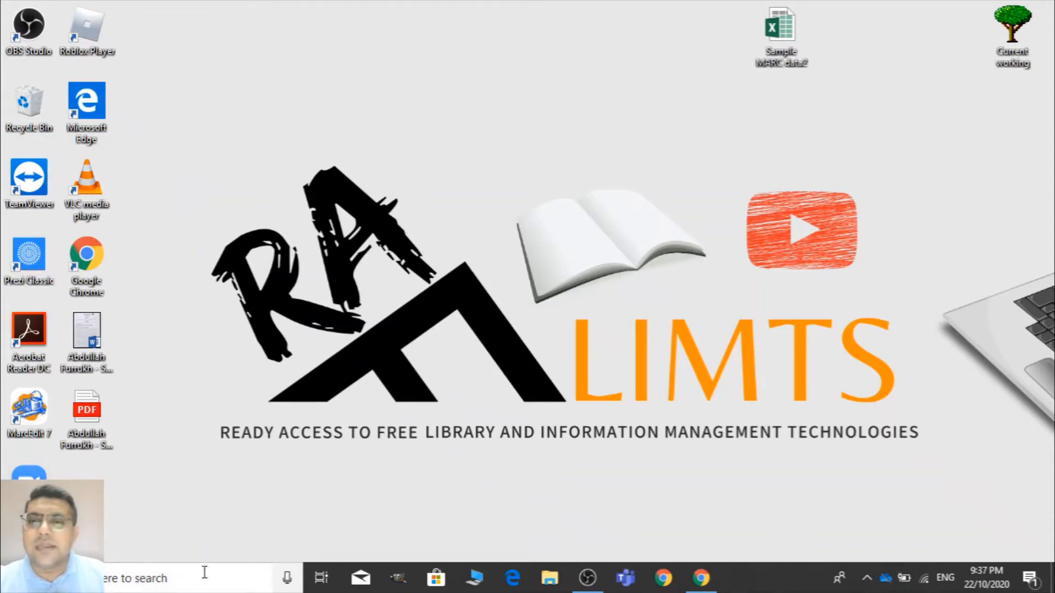
Open Google Chrome, search the web for marcedit, and open the MarcEdit Development Downloads page
double_click(97, 259)
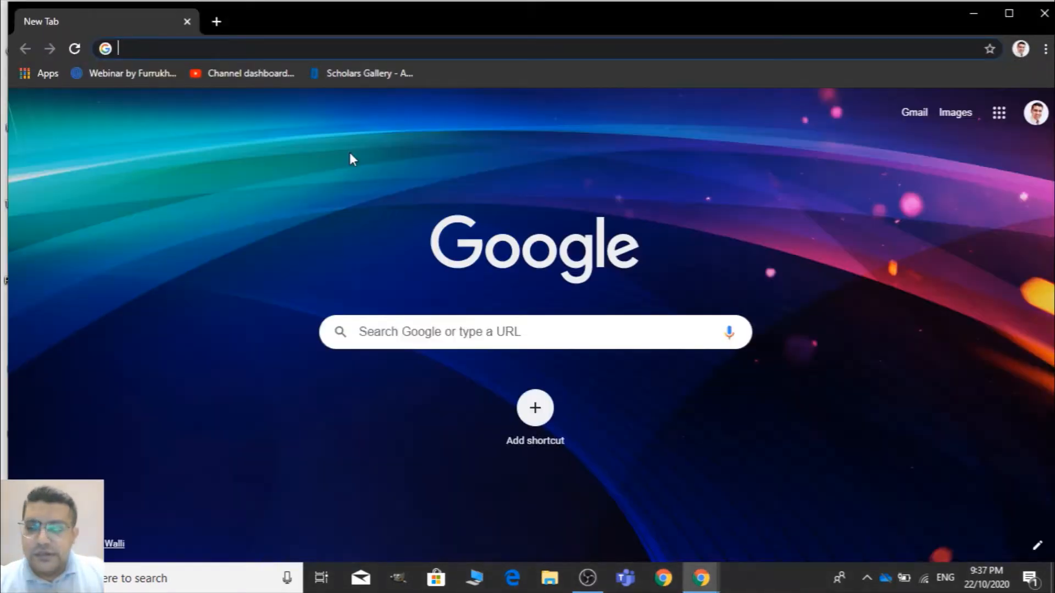
type("marc")
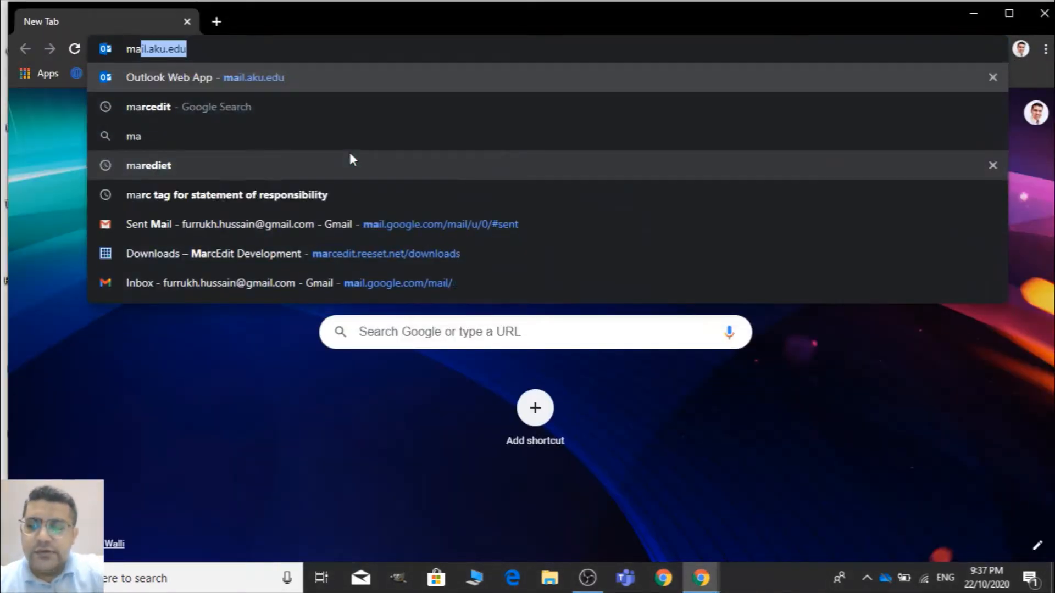
type("edit")
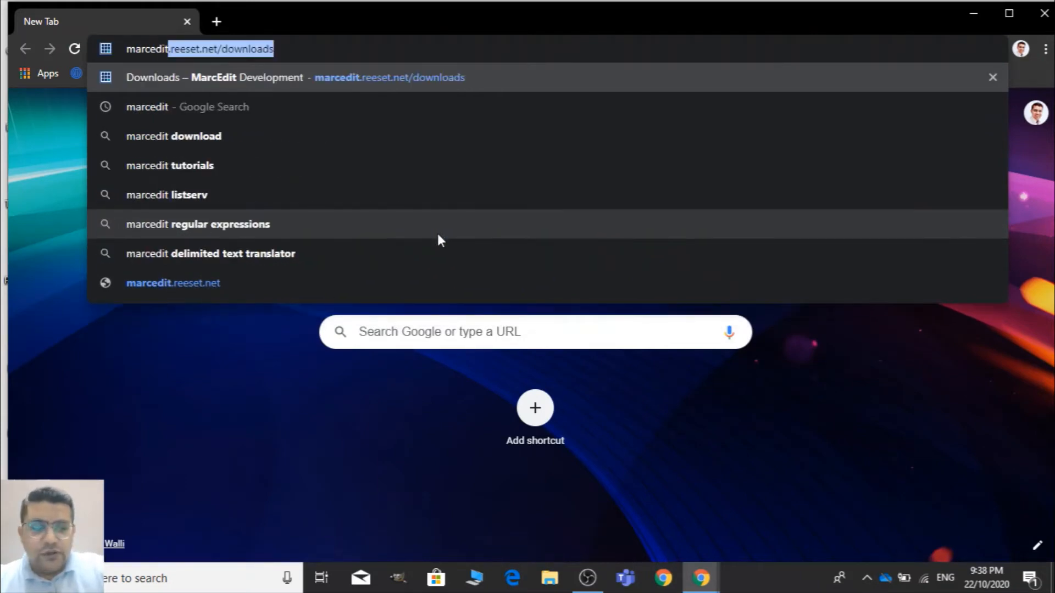
key("Delete")
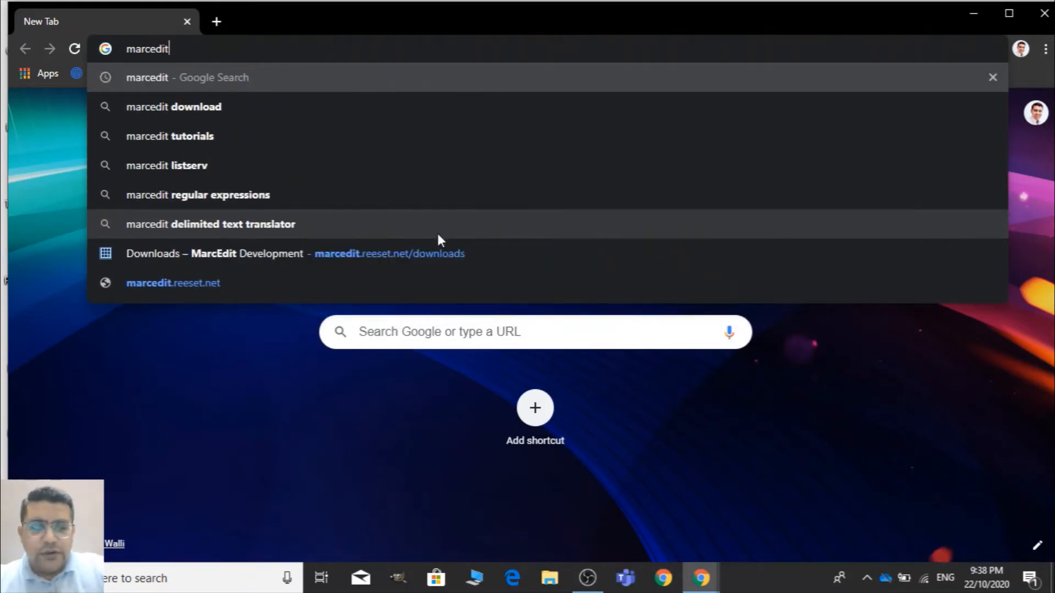
key("Return")
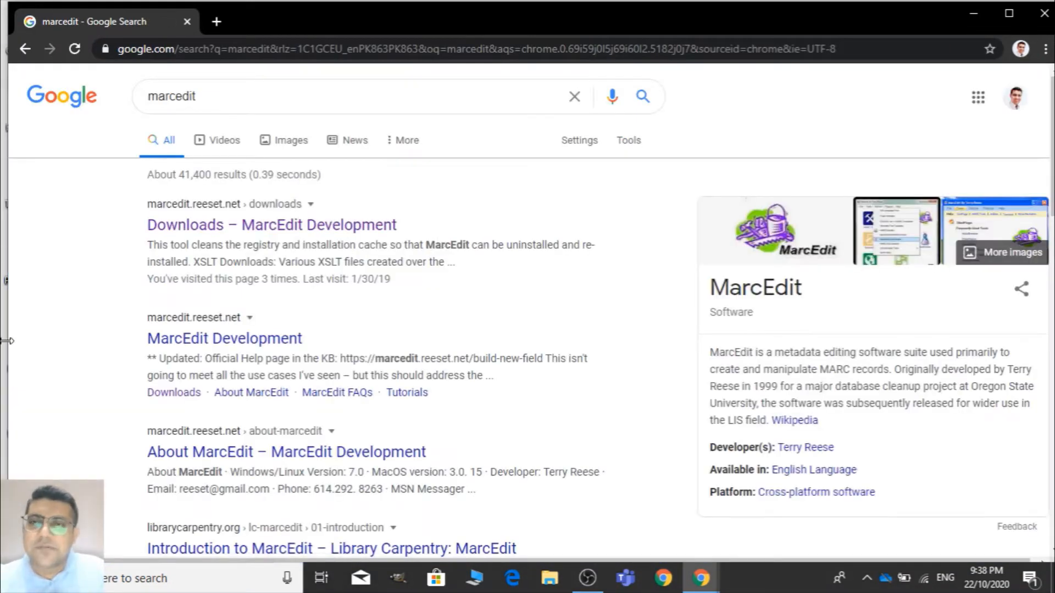
left_click(243, 234)
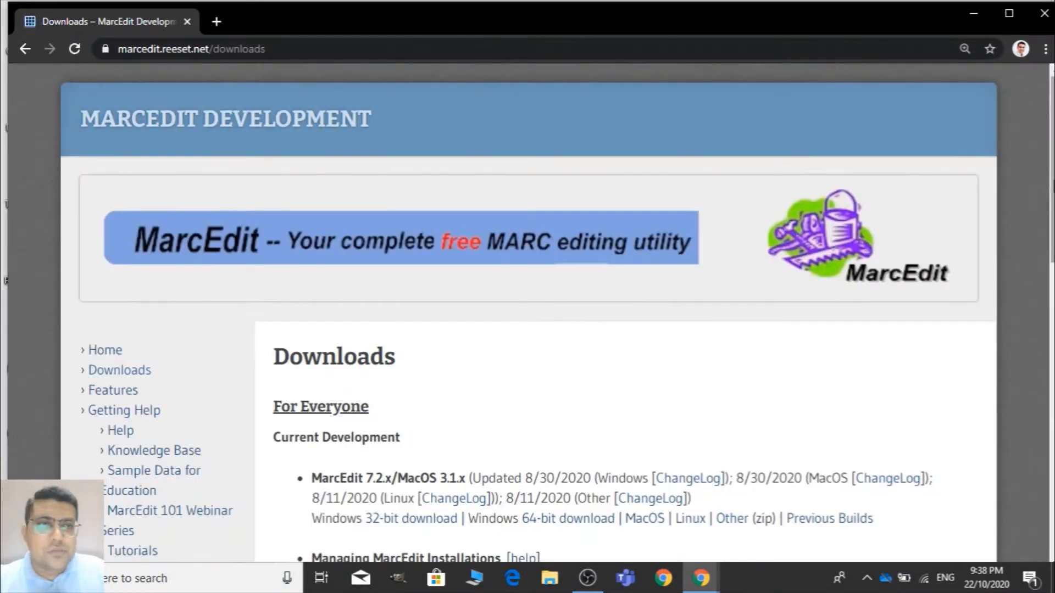
Download the Windows 64-bit, non-administrator version of MarcEdit 7 for all users
scroll(528, 330, "down", 2)
scroll(357, 201, "down", 2)
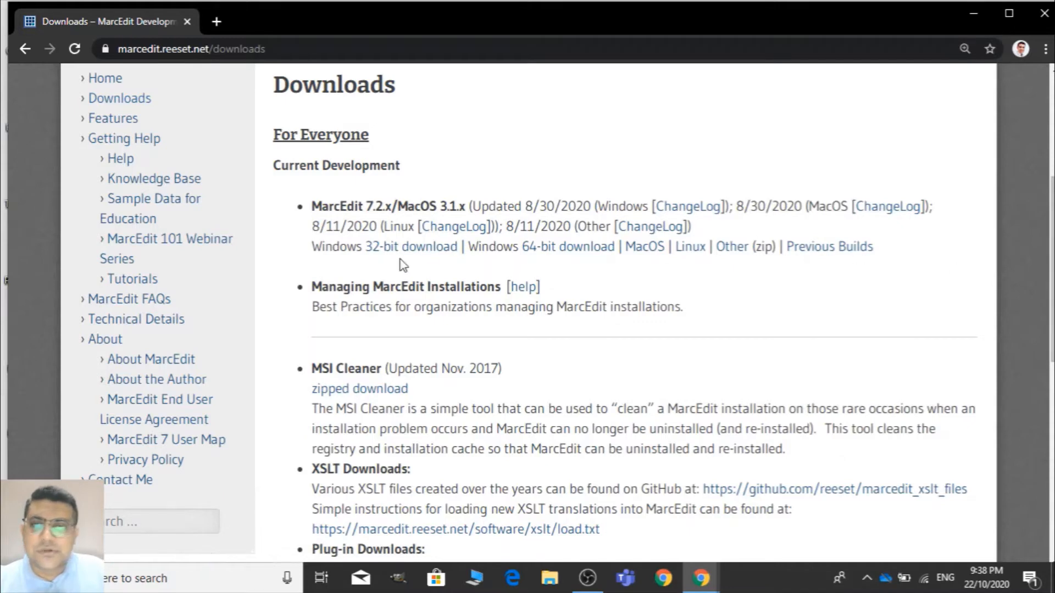
left_click(566, 248)
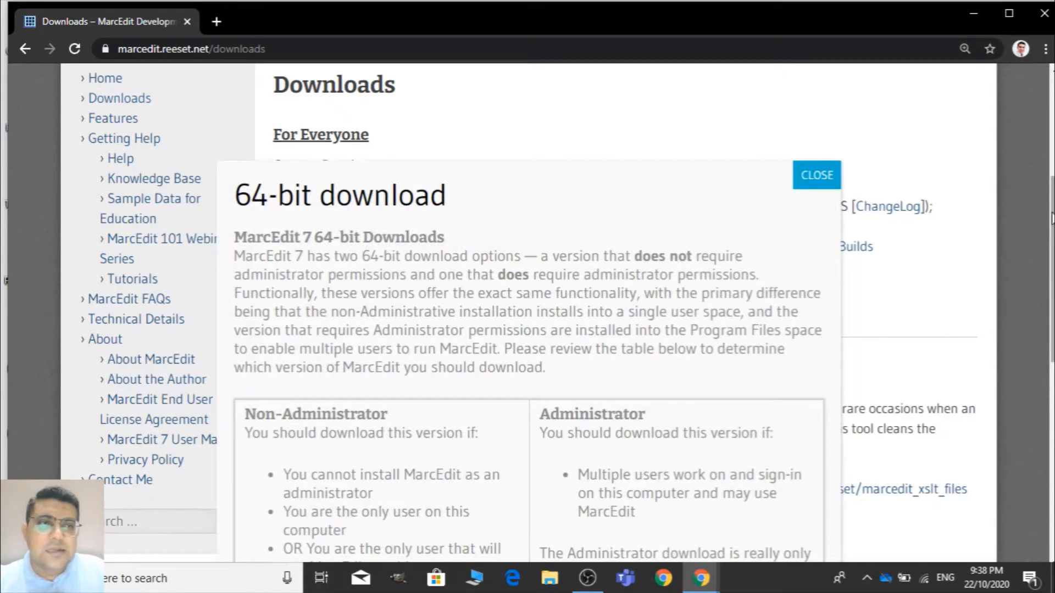
left_click_drag(1051, 219, 1049, 323)
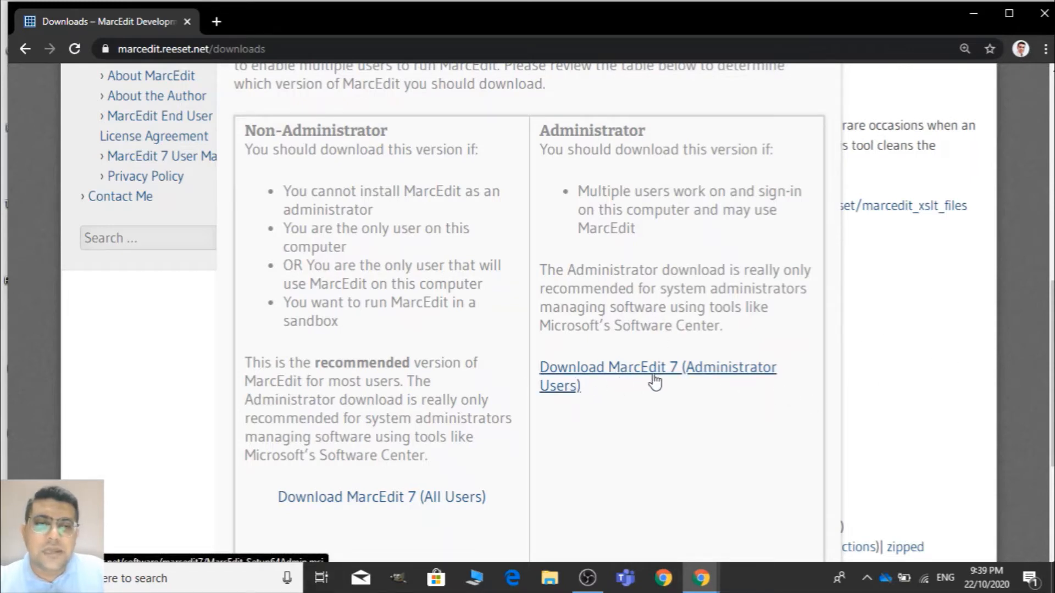
left_click(383, 499)
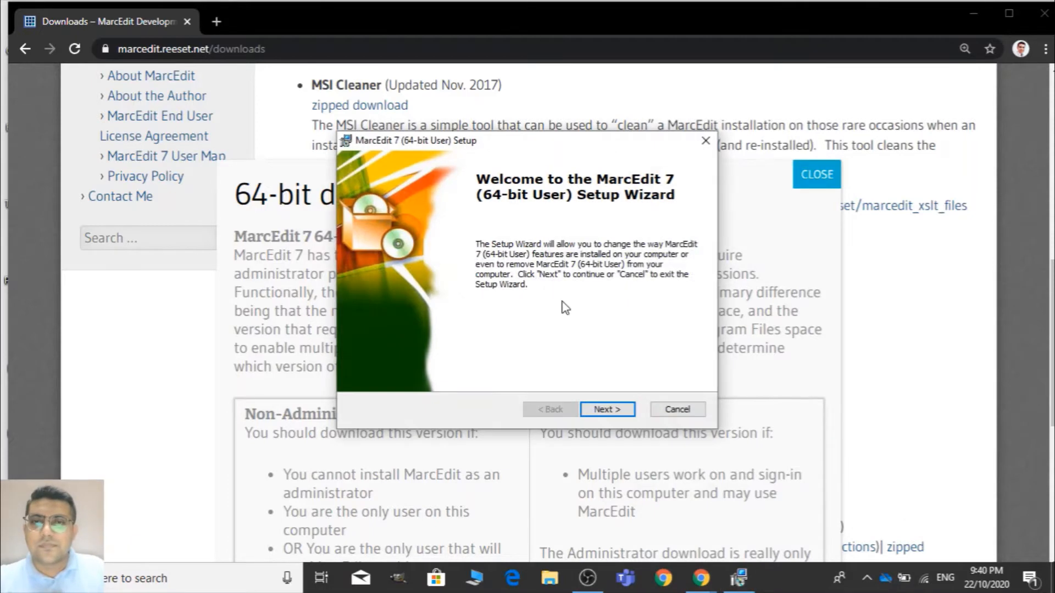
Advance the MarcEdit 7 (64-bit User) setup to the modify, repair or remove choices, then cancel it and exit the wizard
left_click(625, 412)
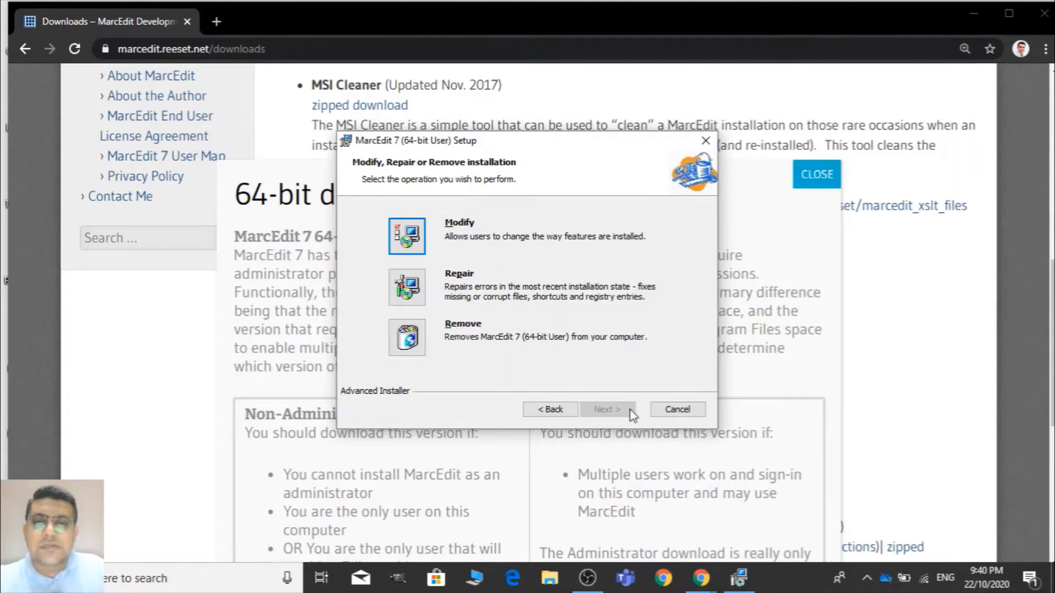
left_click(673, 411)
left_click(494, 313)
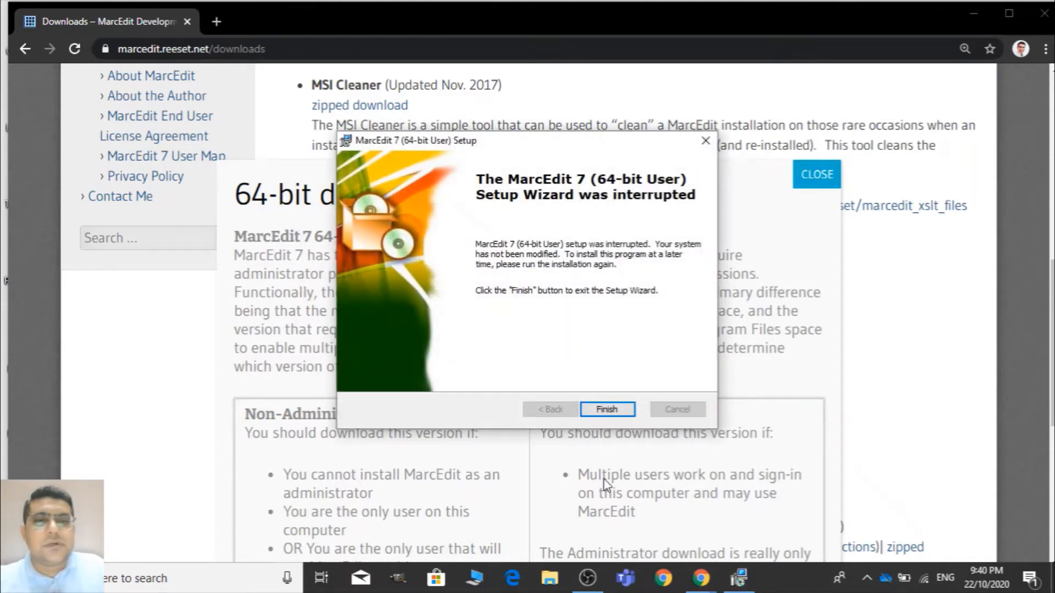
left_click(609, 411)
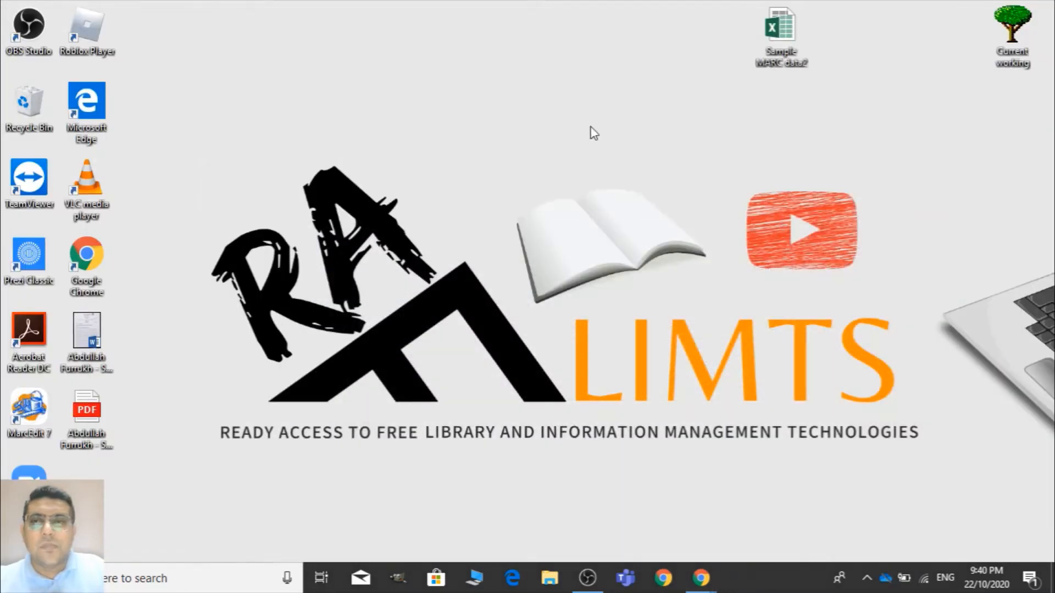
Move the MarcEdit 7 shortcut to the middle of the desktop and launch MarcEdit 7
left_click_drag(31, 413, 583, 168)
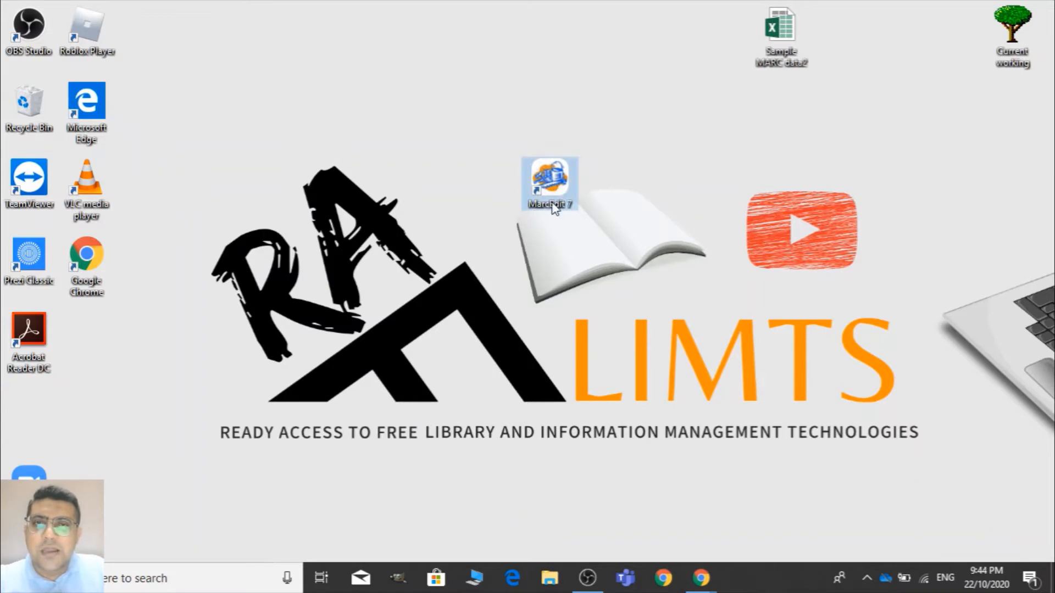
left_click(575, 215)
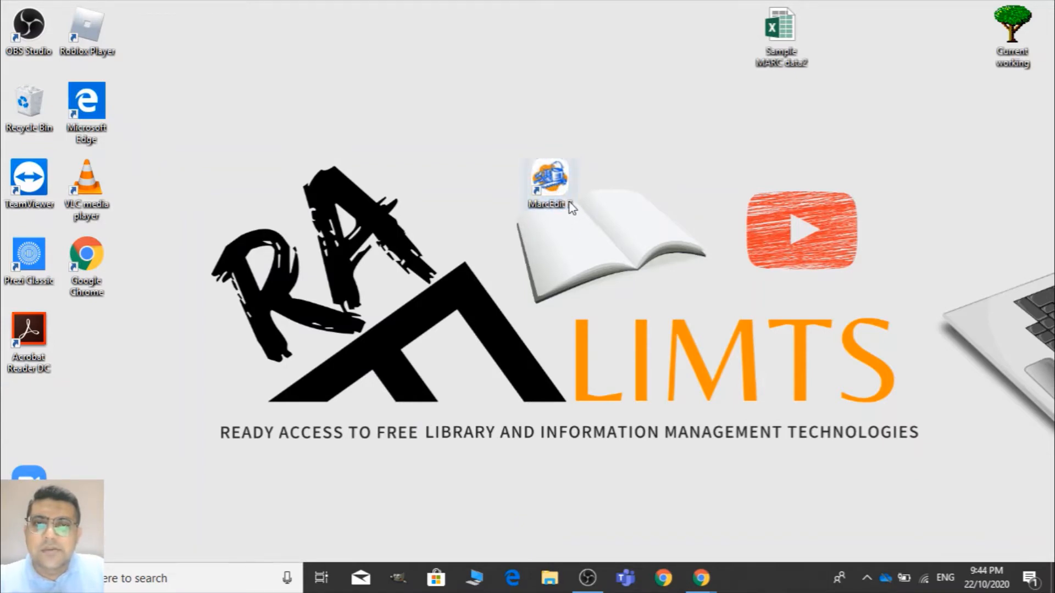
double_click(565, 204)
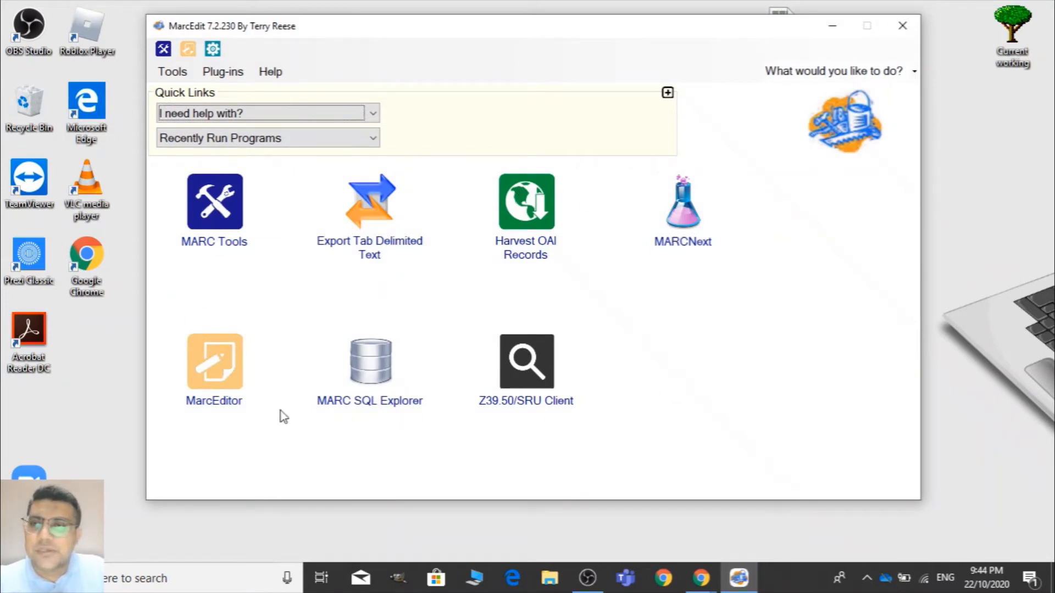
left_click(165, 72)
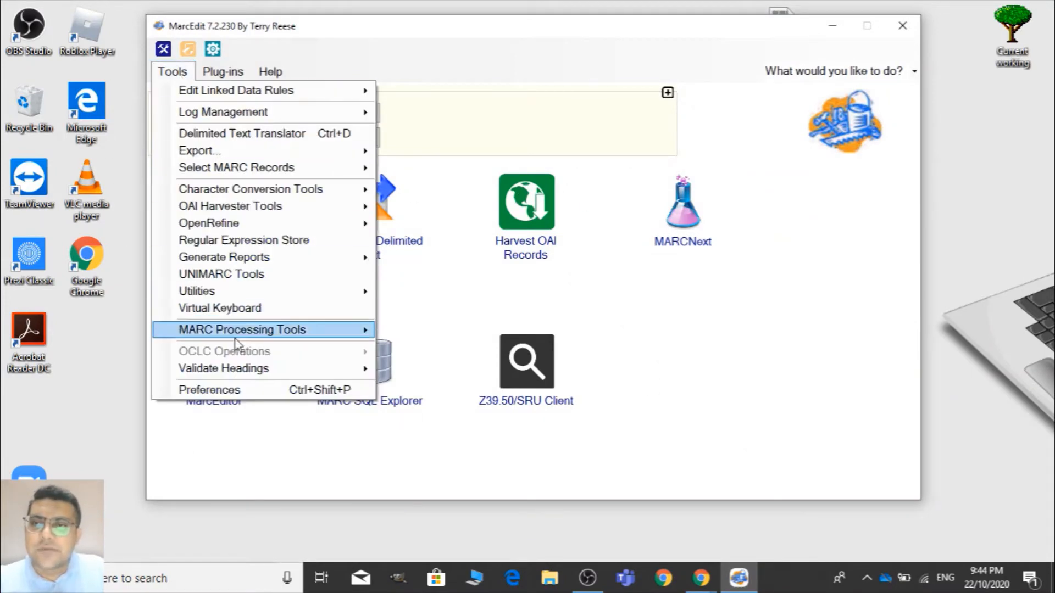
left_click(476, 42)
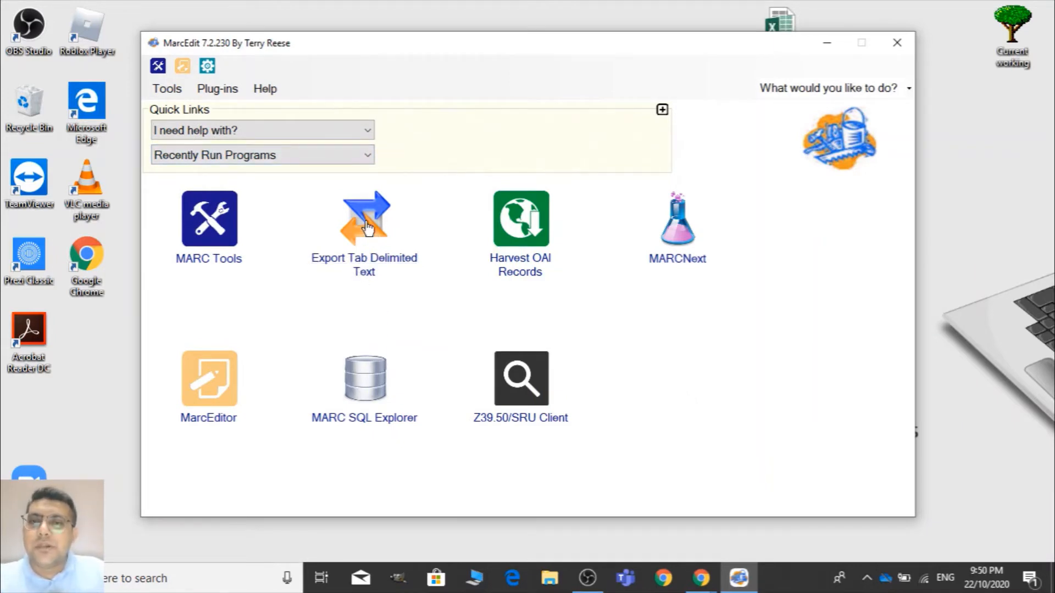
Open the Delimited Text Translator and load the Excel XML file Sample MARC data2.xlsx from the Desktop as the source file
left_click(367, 228)
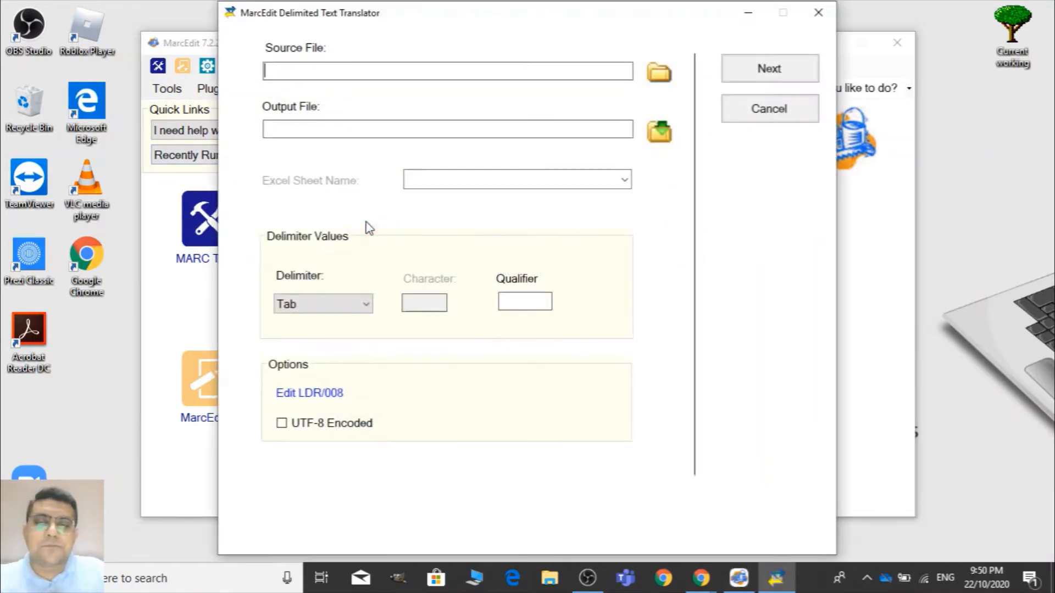
left_click(659, 74)
left_click(691, 369)
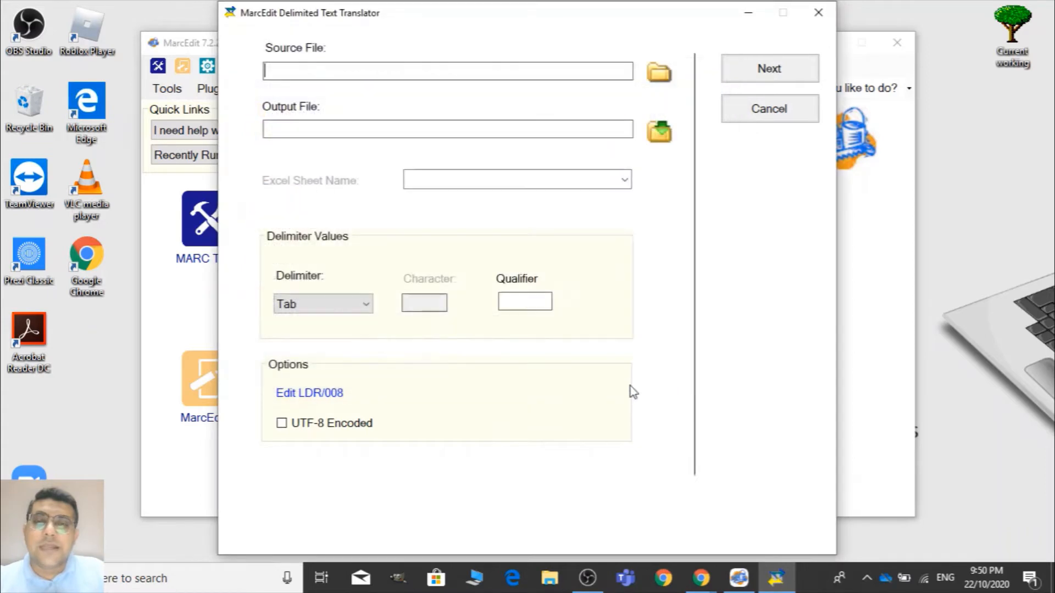
left_click(660, 84)
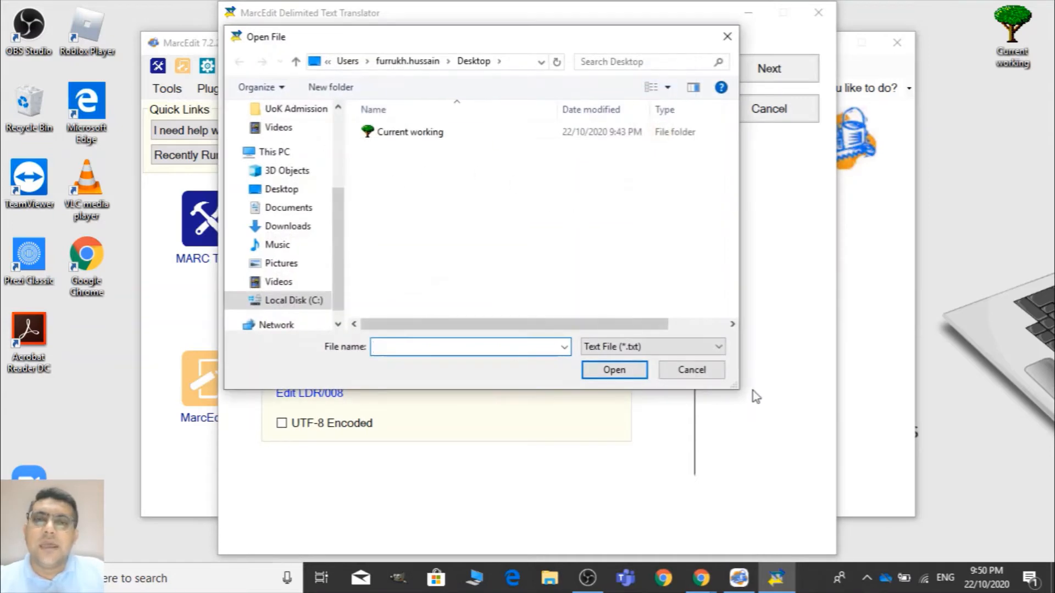
left_click(630, 353)
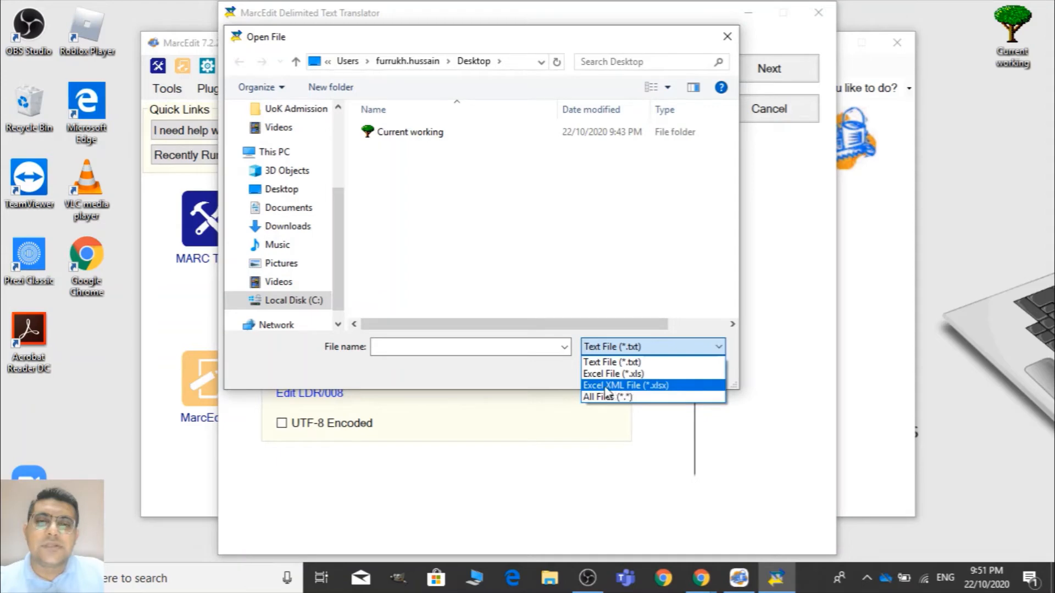
left_click(662, 390)
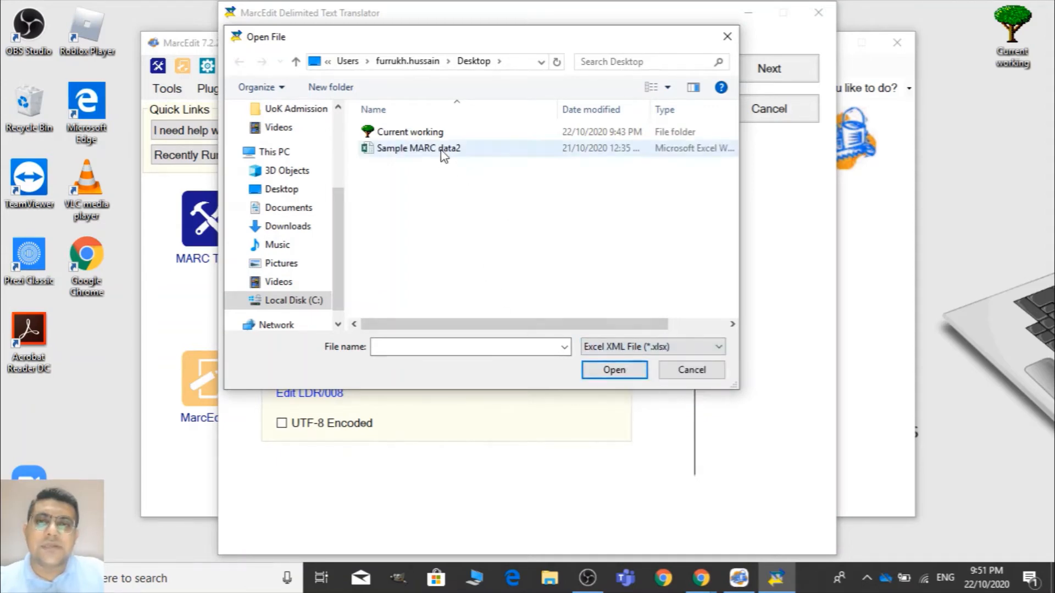
left_click(690, 357)
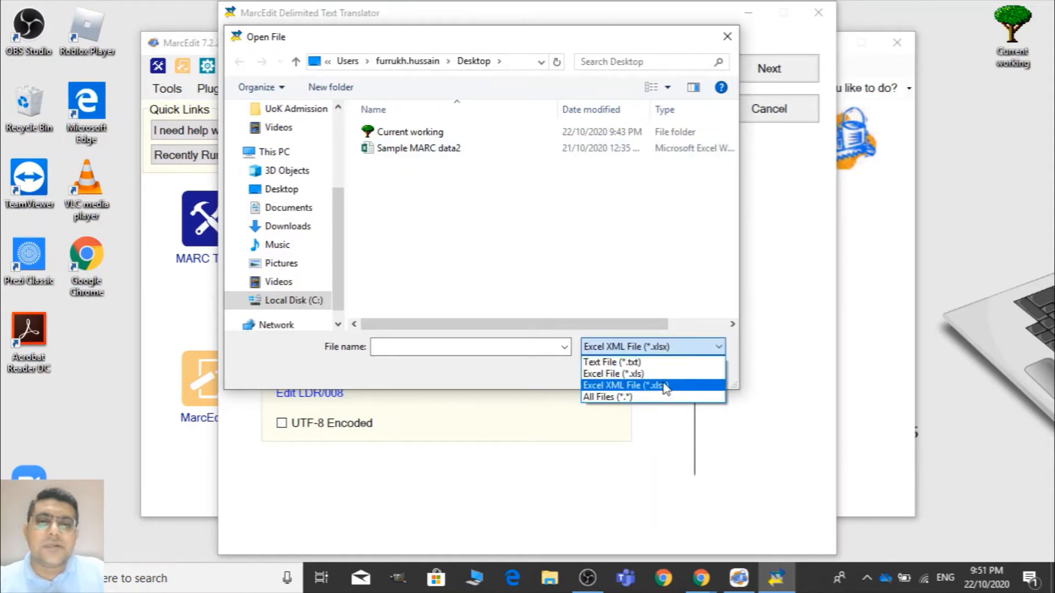
left_click(664, 388)
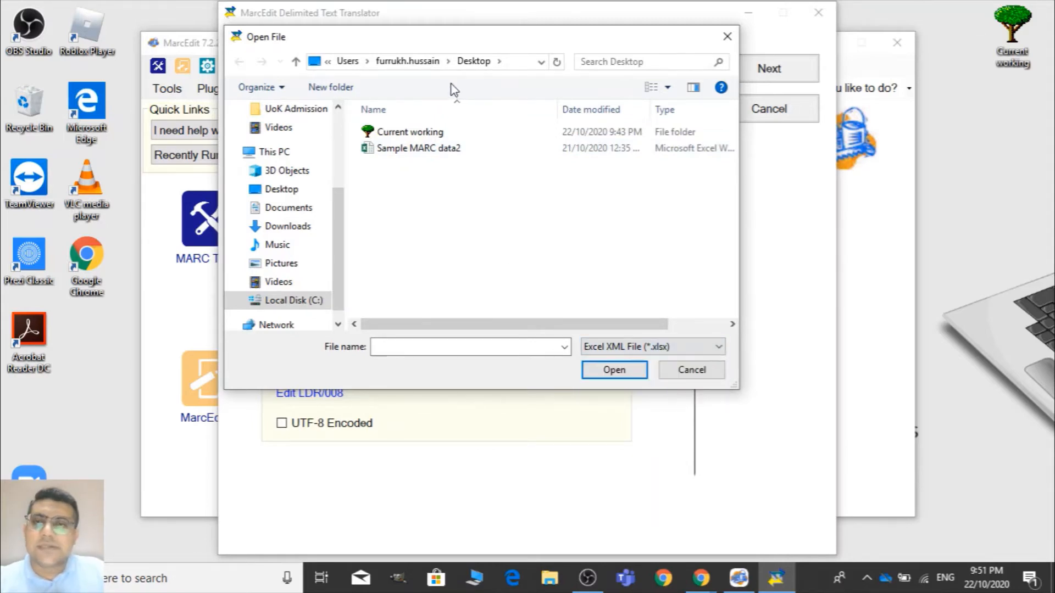
left_click(434, 150)
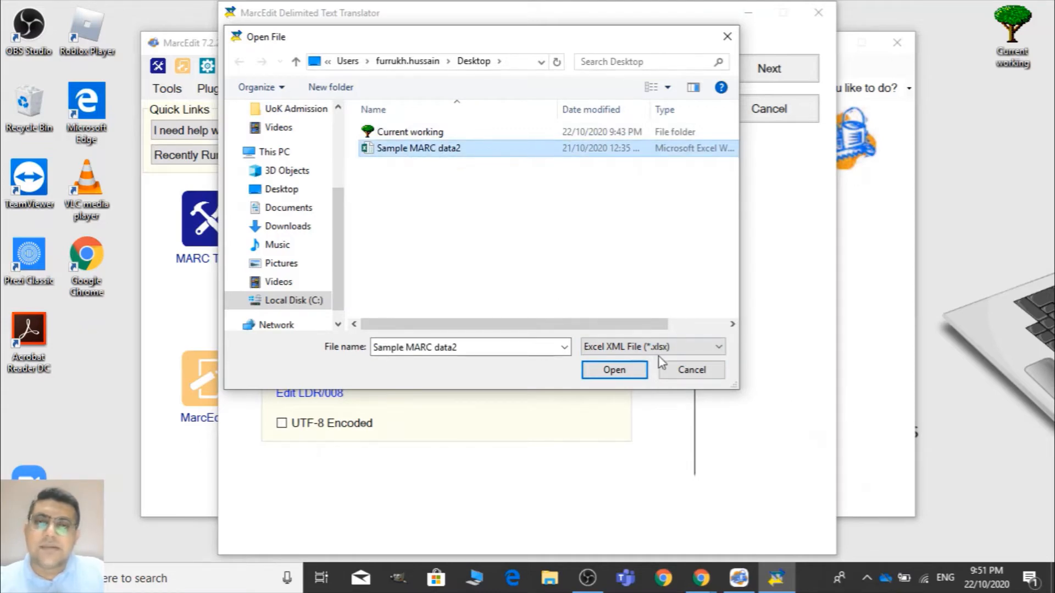
left_click(632, 372)
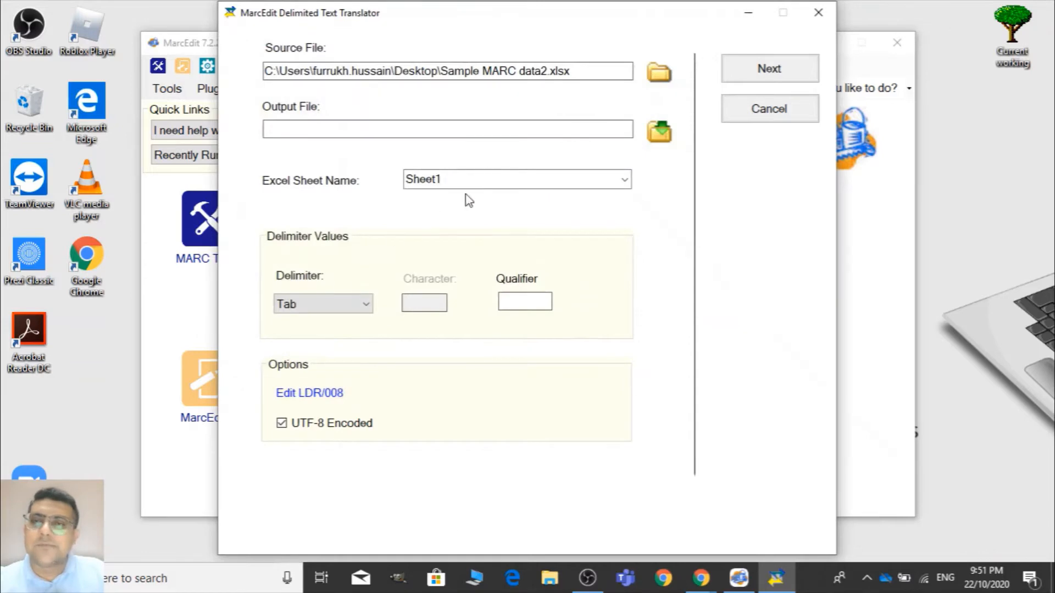
Set the output file to a MARC text file named Sheet2 on the Desktop and choose Sheet2 as the Excel sheet
left_click(659, 133)
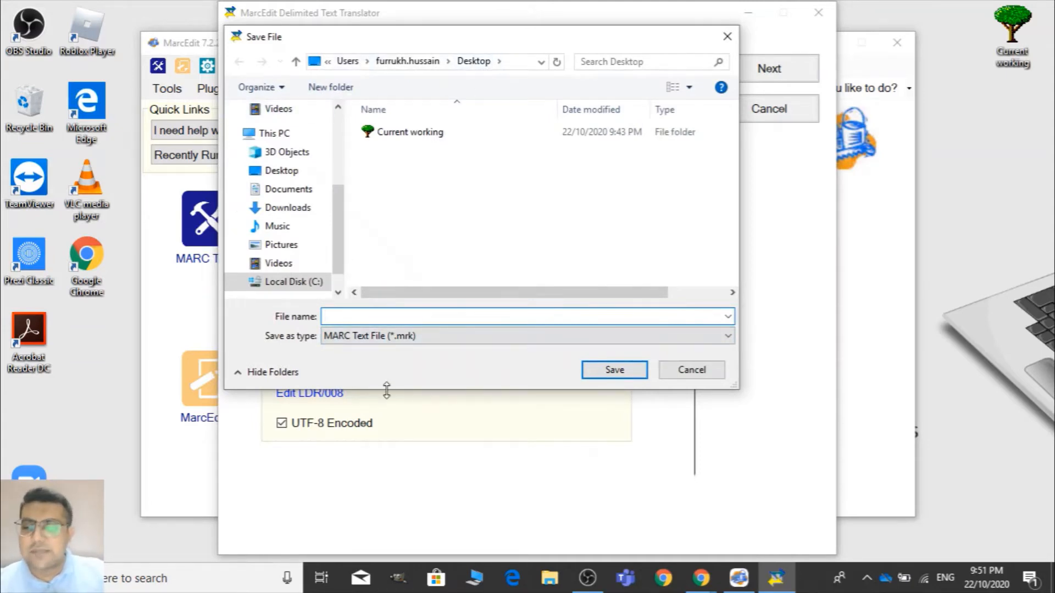
type("Sheet2")
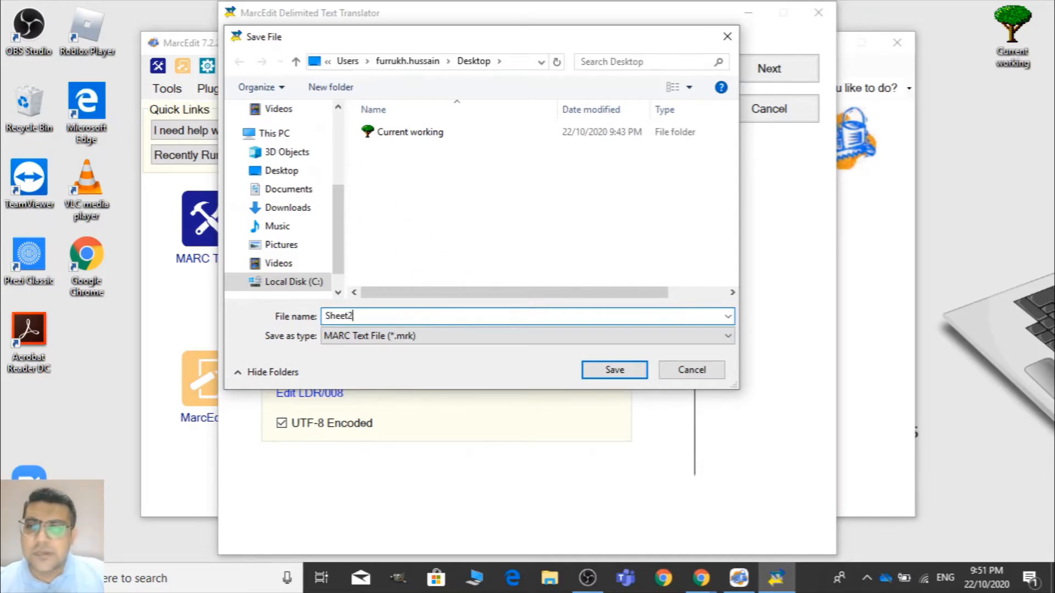
left_click(608, 372)
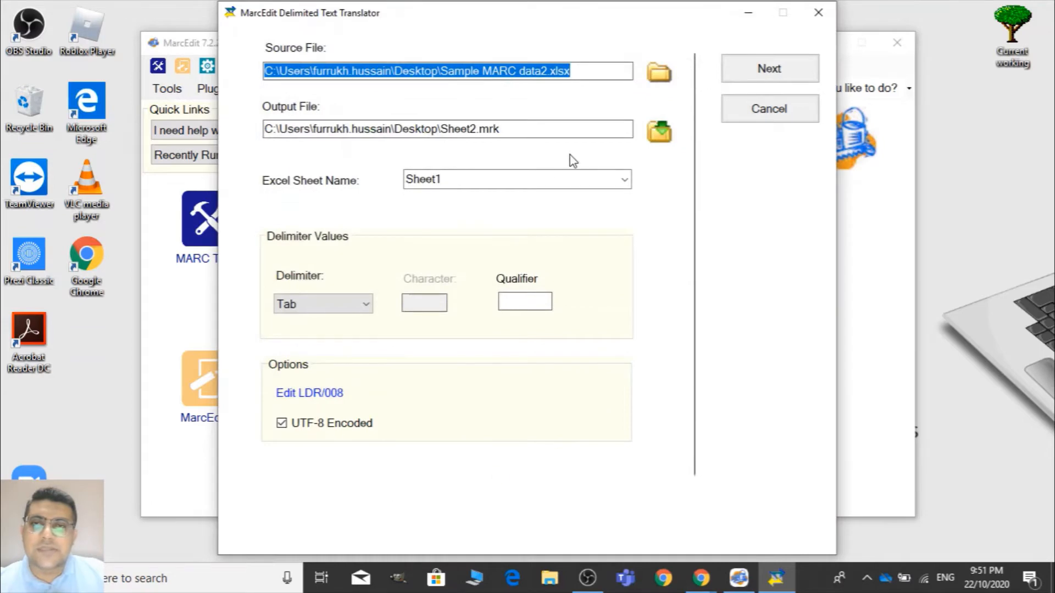
left_click(624, 182)
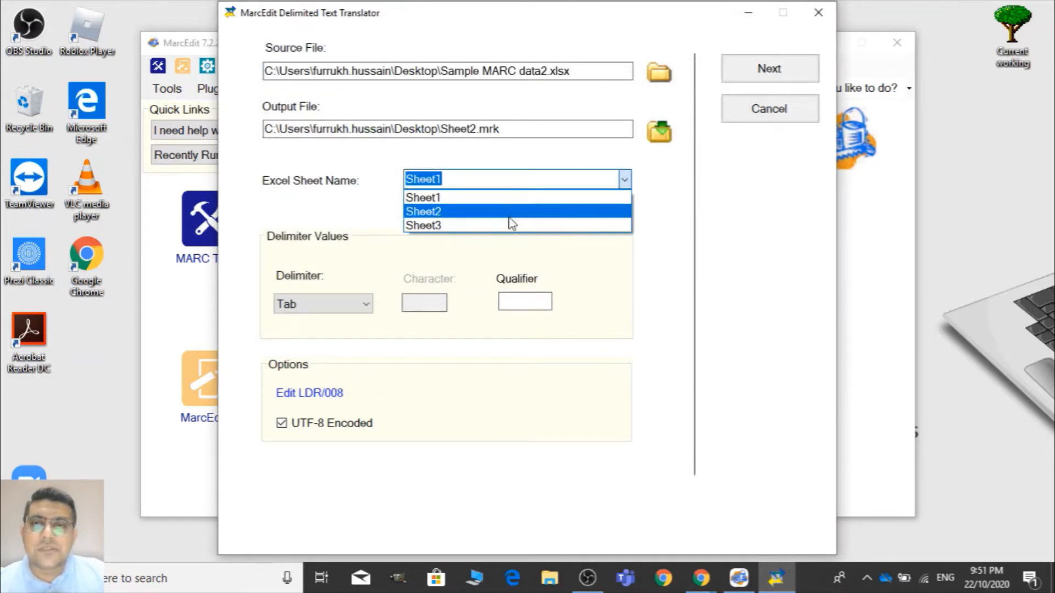
left_click(505, 215)
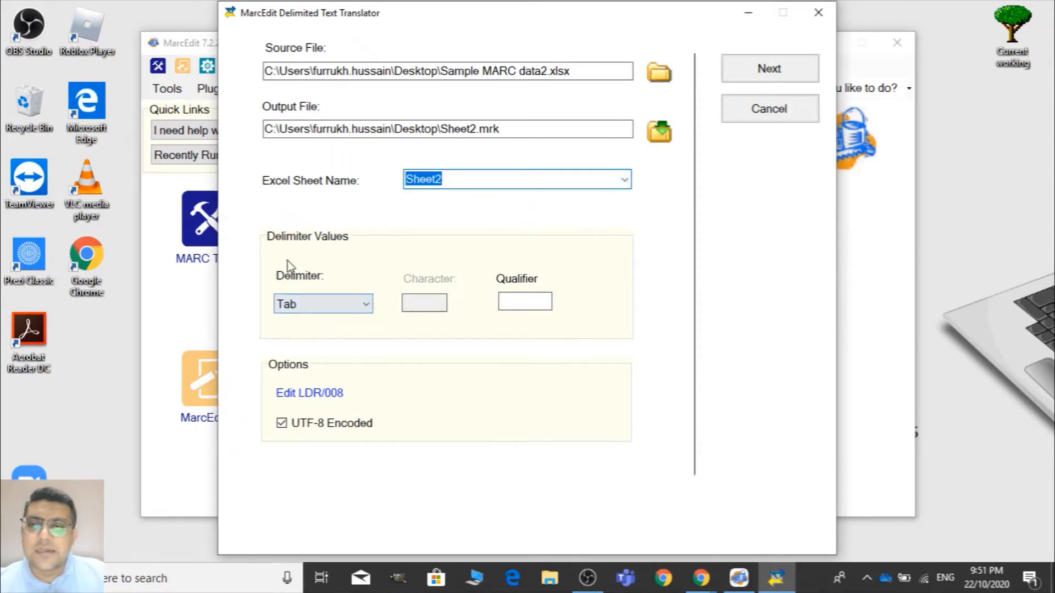
Check the available delimiters and the record types in the LDR/008 editor, then close the editor without changing either setting
left_click(335, 308)
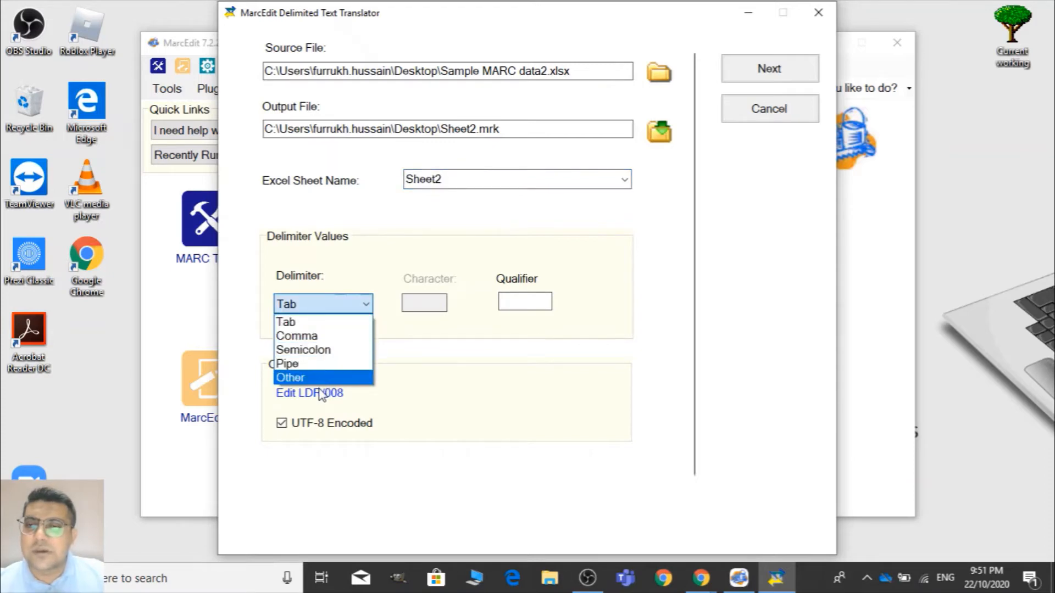
left_click(468, 389)
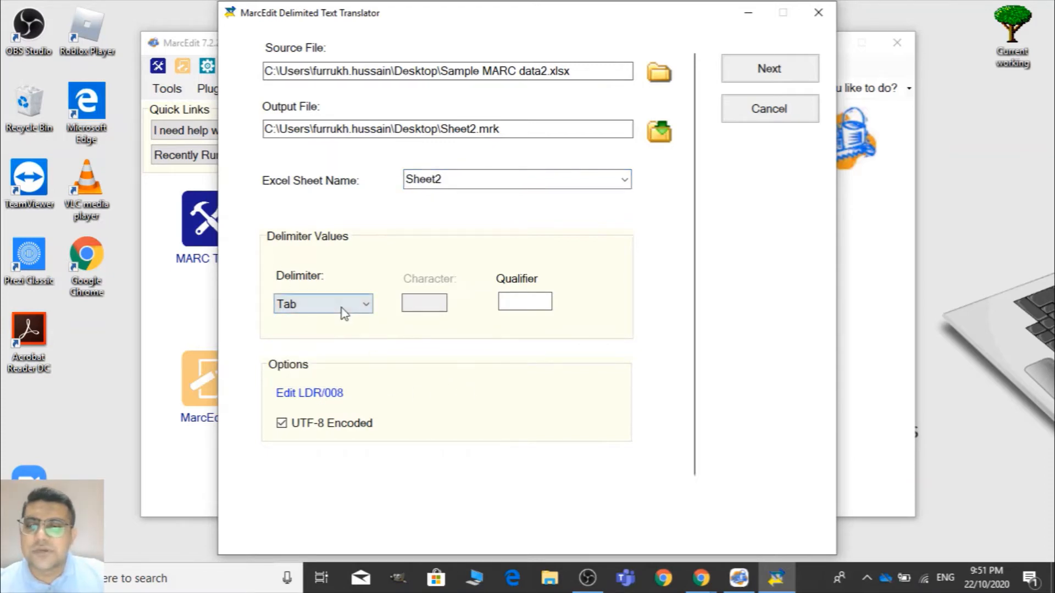
left_click(307, 395)
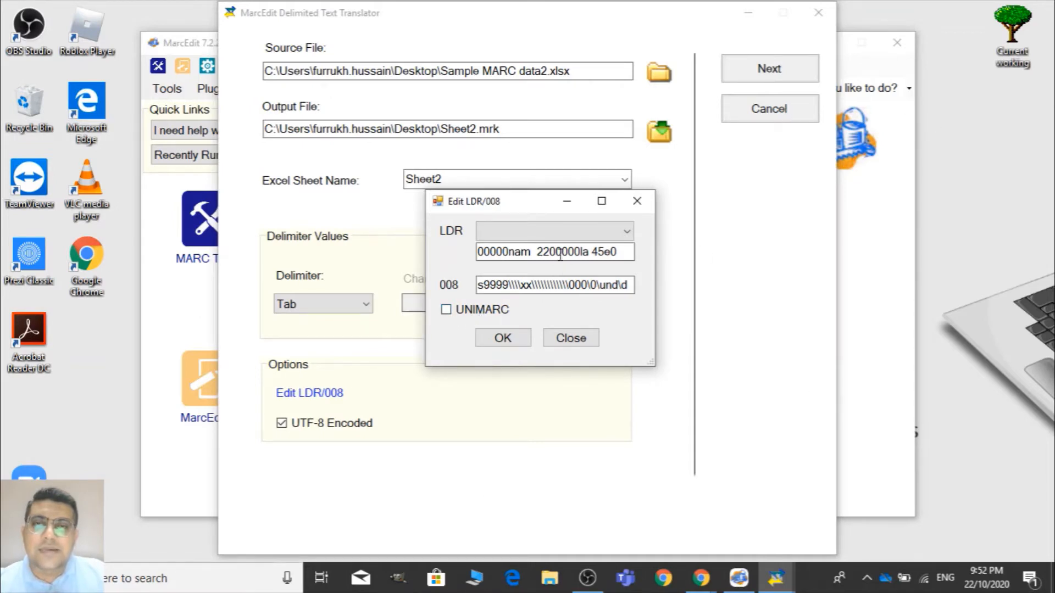
left_click(627, 231)
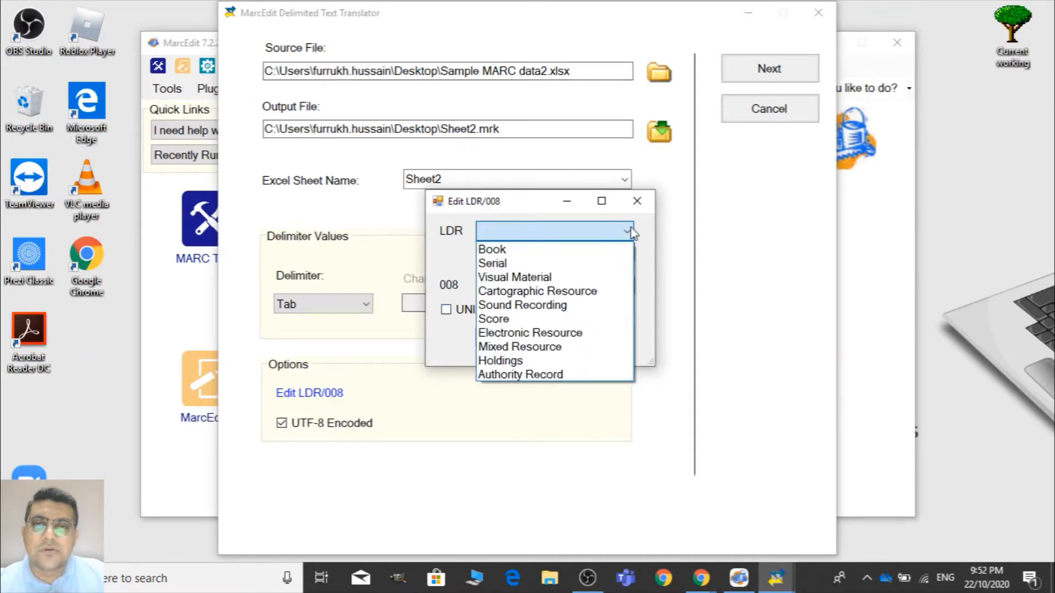
left_click(632, 233)
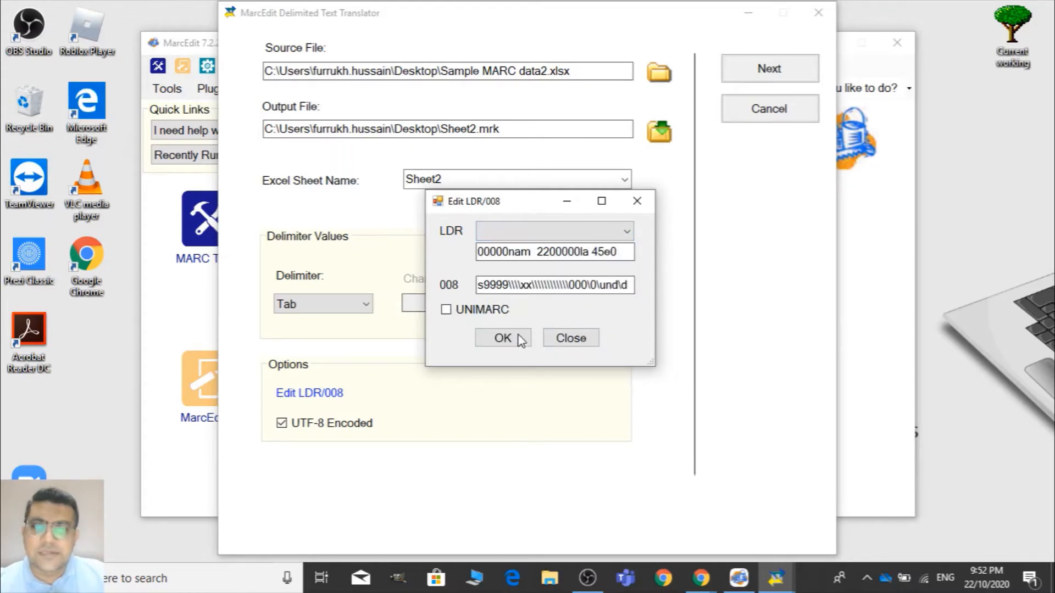
left_click(590, 337)
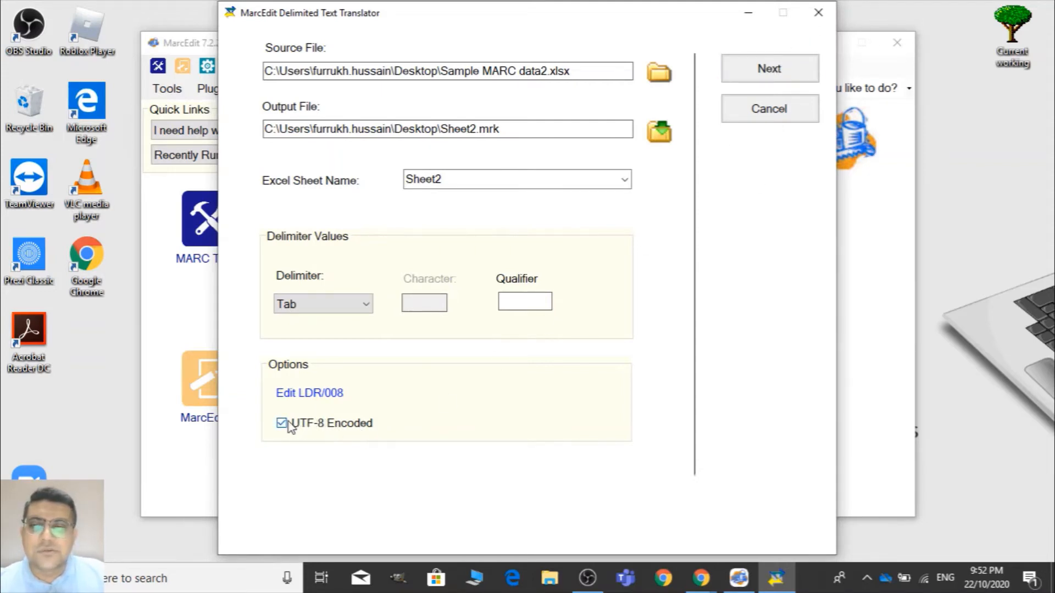
Advance to the field mapping page and widen the Field 2, Field 3 and Field 4 columns in the data snapshot
left_click(796, 65)
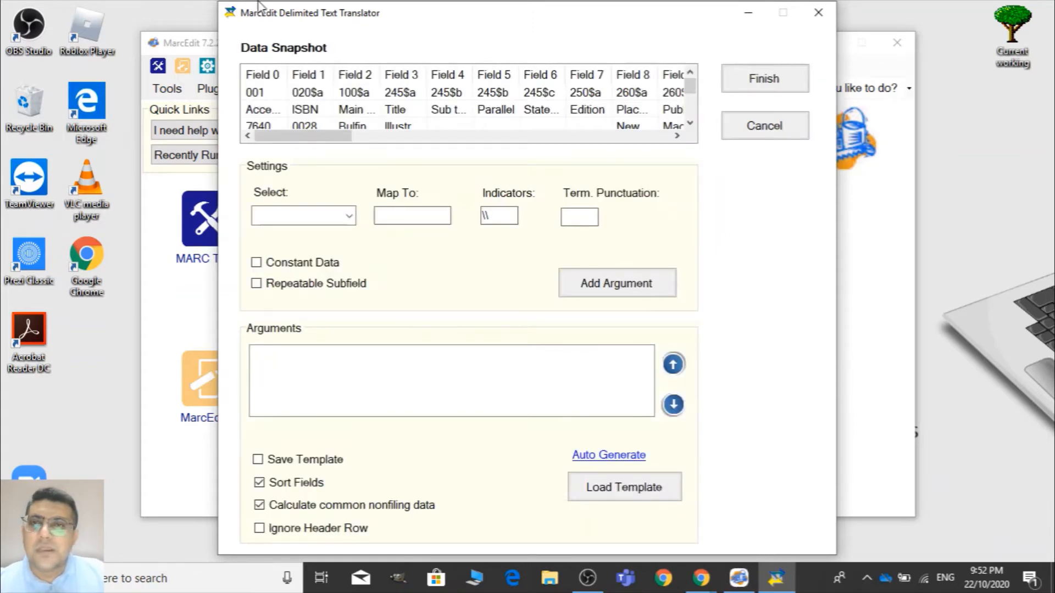
left_click_drag(290, 132, 229, 170)
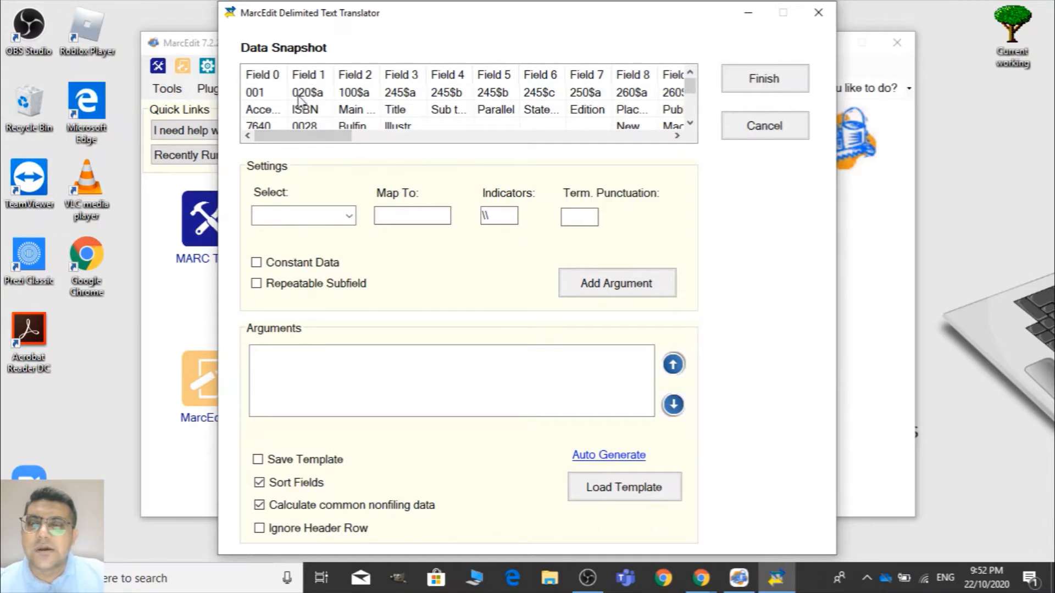
left_click_drag(335, 138, 244, 158)
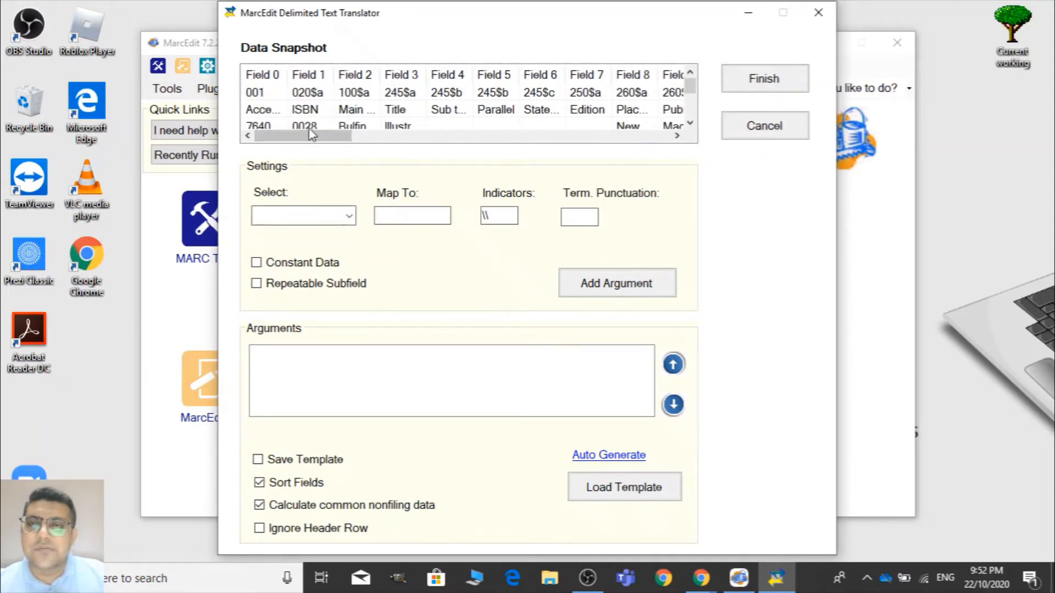
mouse_move(313, 141)
left_mouse_down()
mouse_move(336, 146)
mouse_move(313, 146)
left_mouse_up()
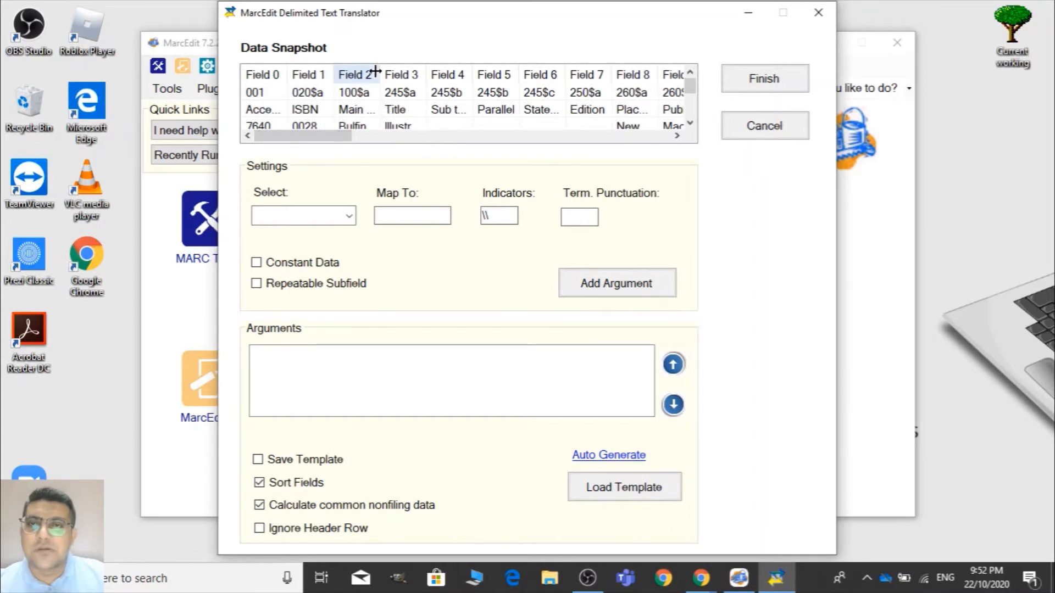
left_click_drag(381, 75, 616, 67)
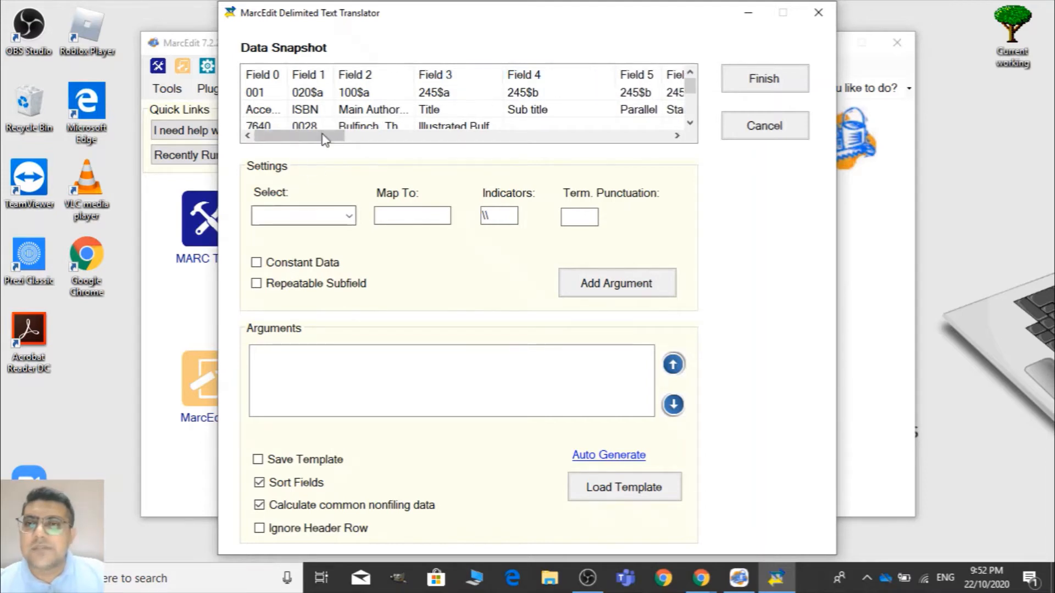
Map Field 1 to 020$a and add the mapping as an argument
left_click(308, 214)
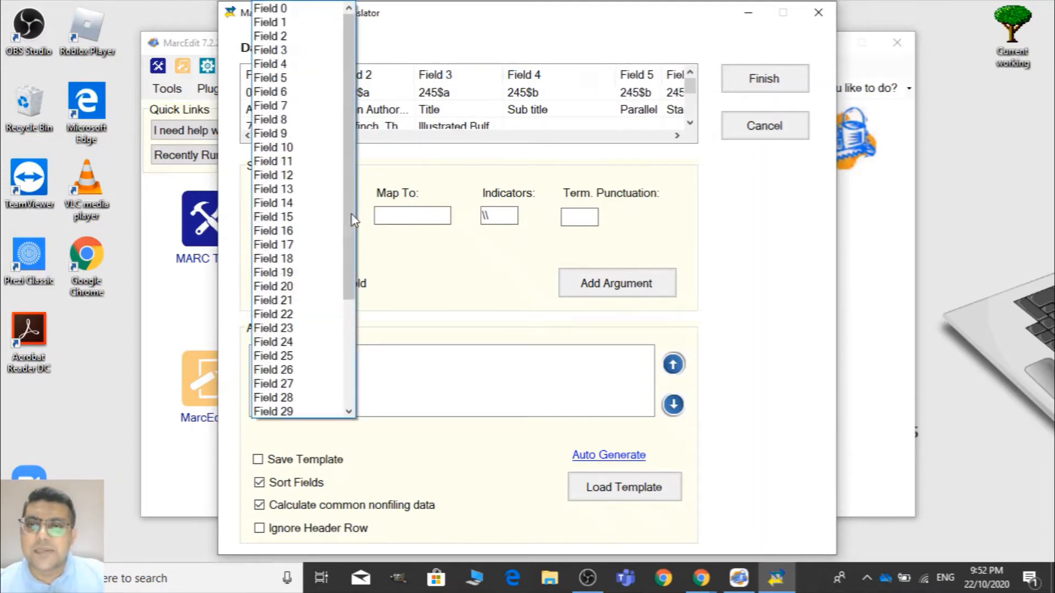
left_click(299, 22)
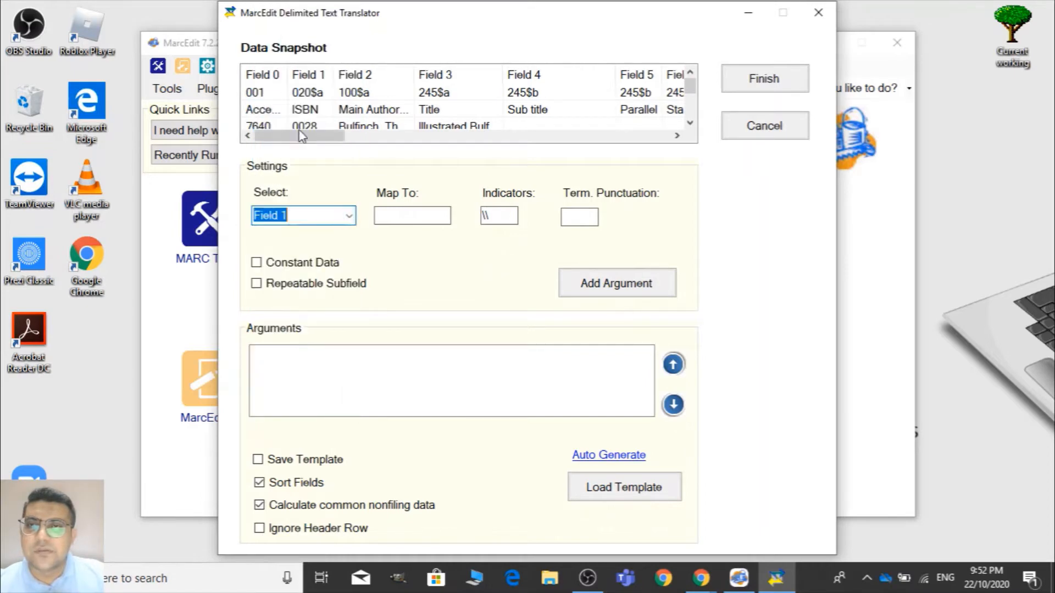
left_click(392, 213)
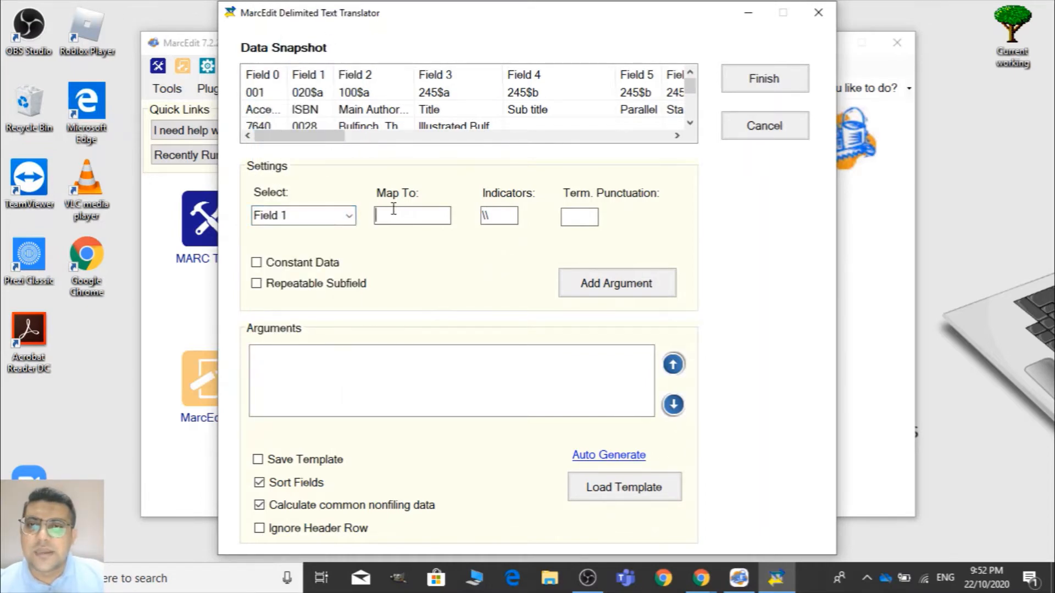
type("020$")
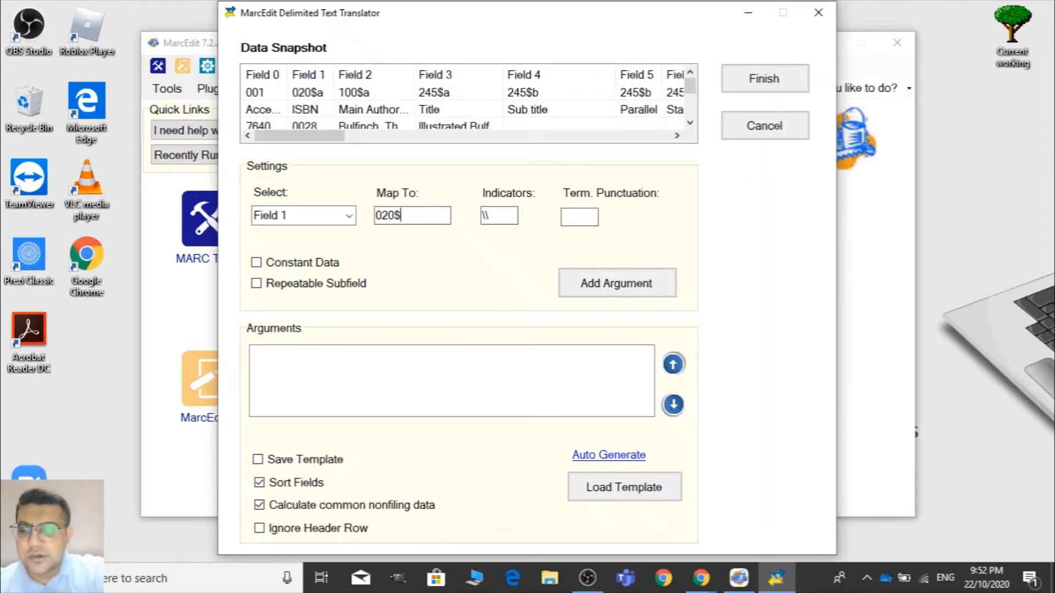
type("a")
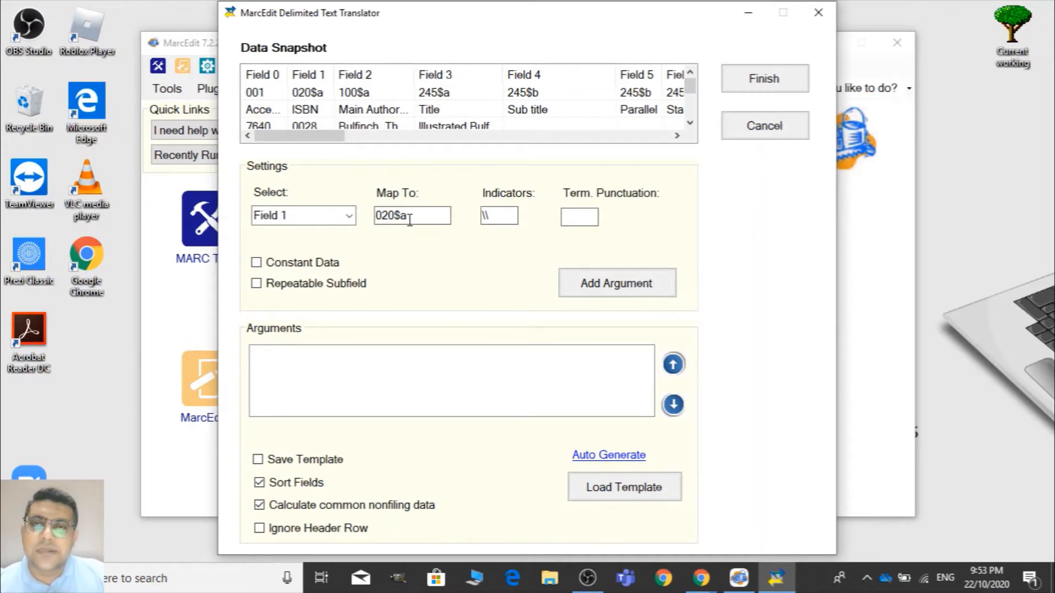
left_click(616, 291)
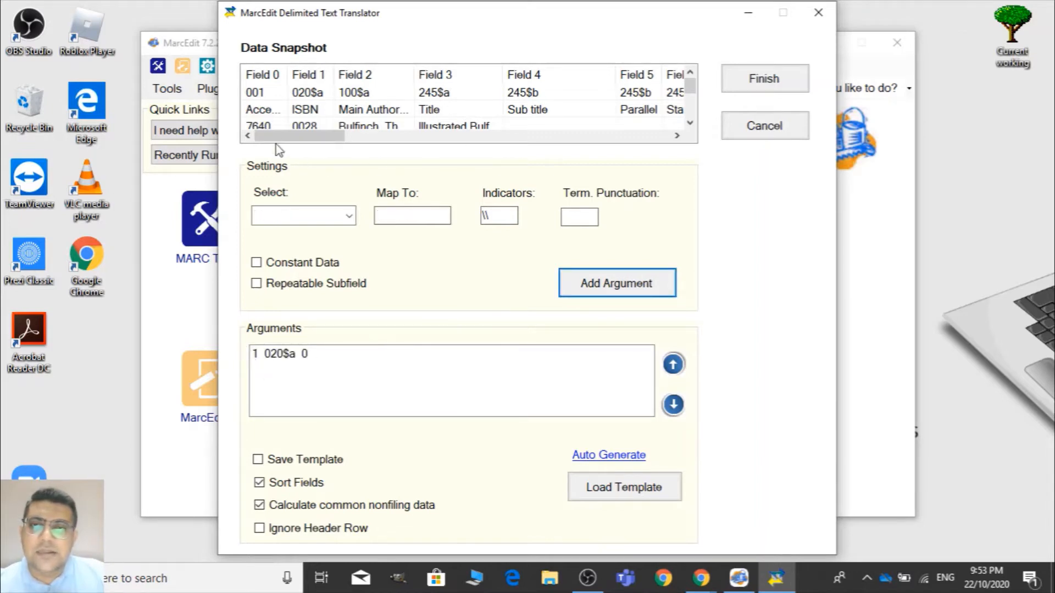
Delete the manually added 020$a argument and auto-generate the arguments for all fields instead
left_click_drag(300, 142, 300, 179)
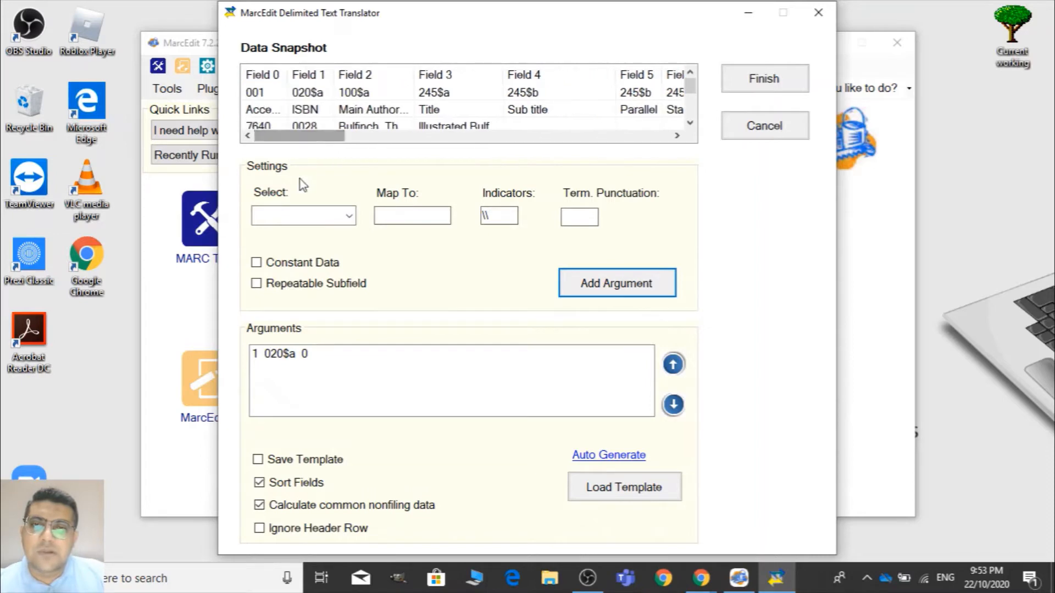
right_click(292, 357)
left_click(268, 355)
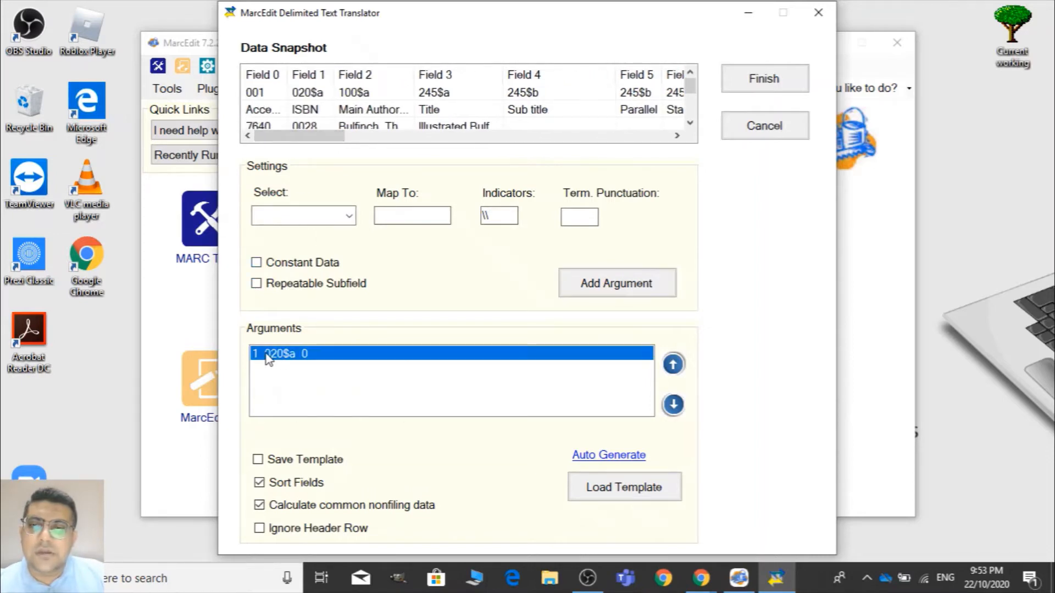
right_click(267, 353)
left_click(328, 385)
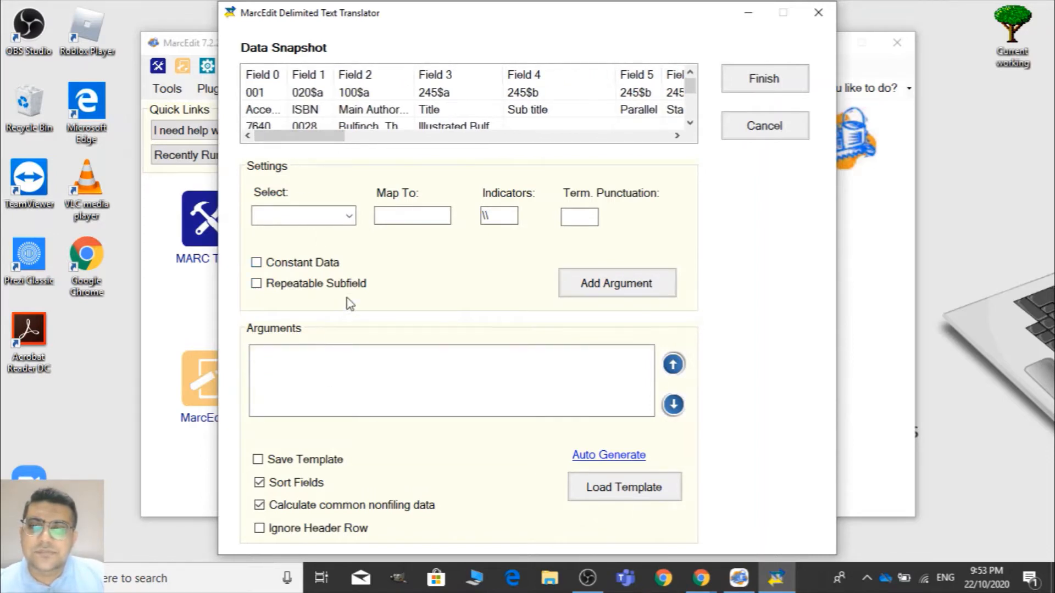
left_click(608, 457)
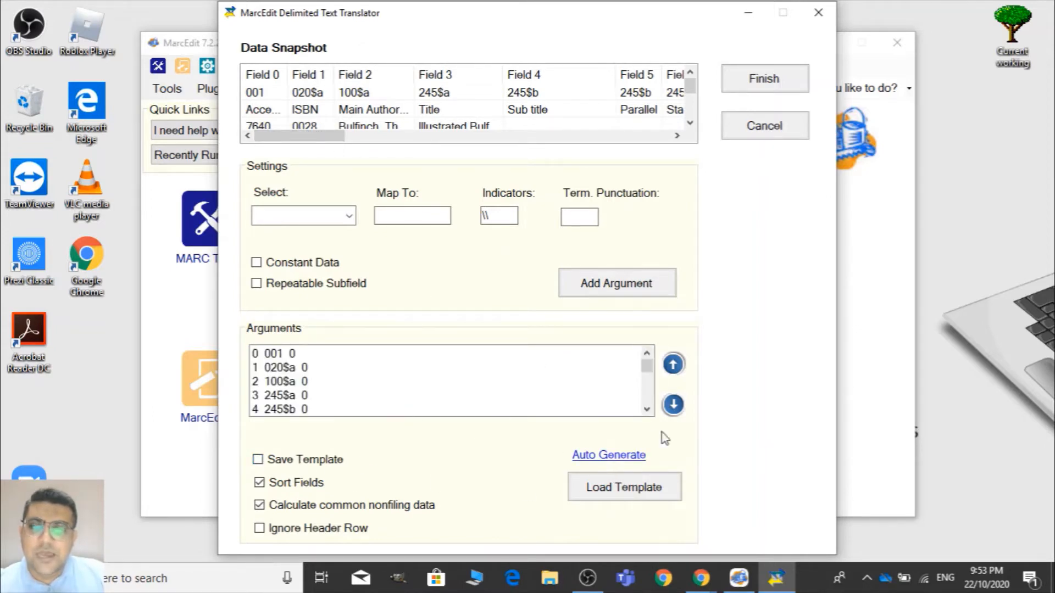
Review the auto-generated arguments from the 001 mapping down to the 952 subfields
left_click_drag(646, 366, 658, 338)
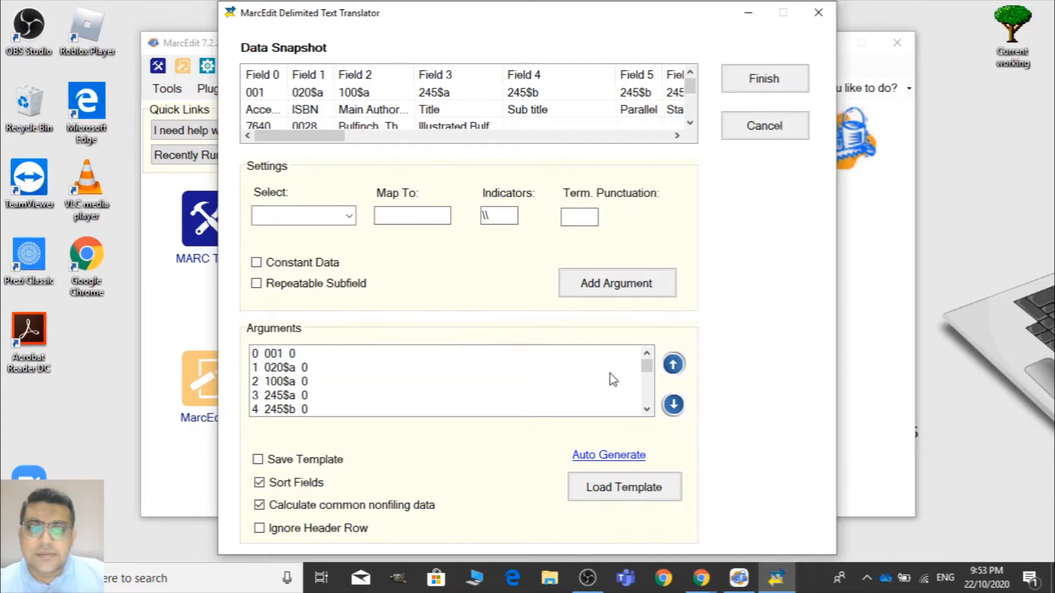
left_click(646, 409)
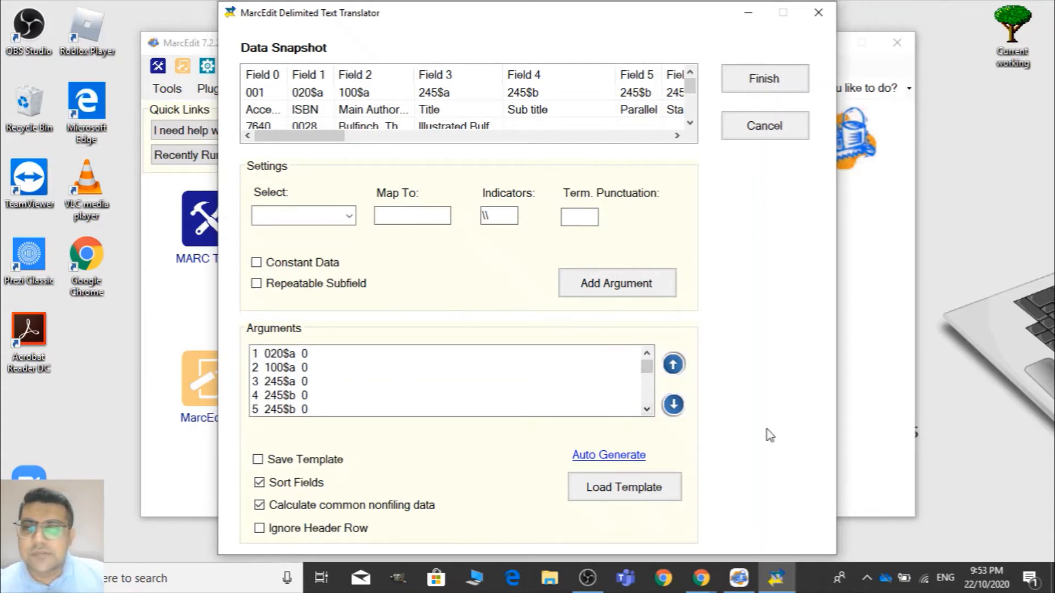
left_click(646, 354)
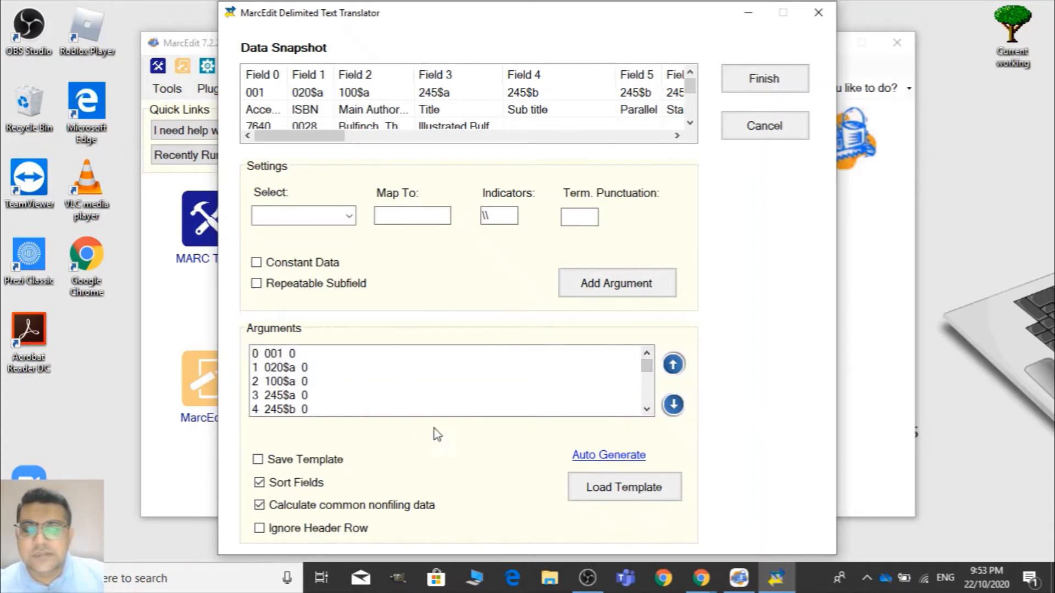
left_click(647, 409)
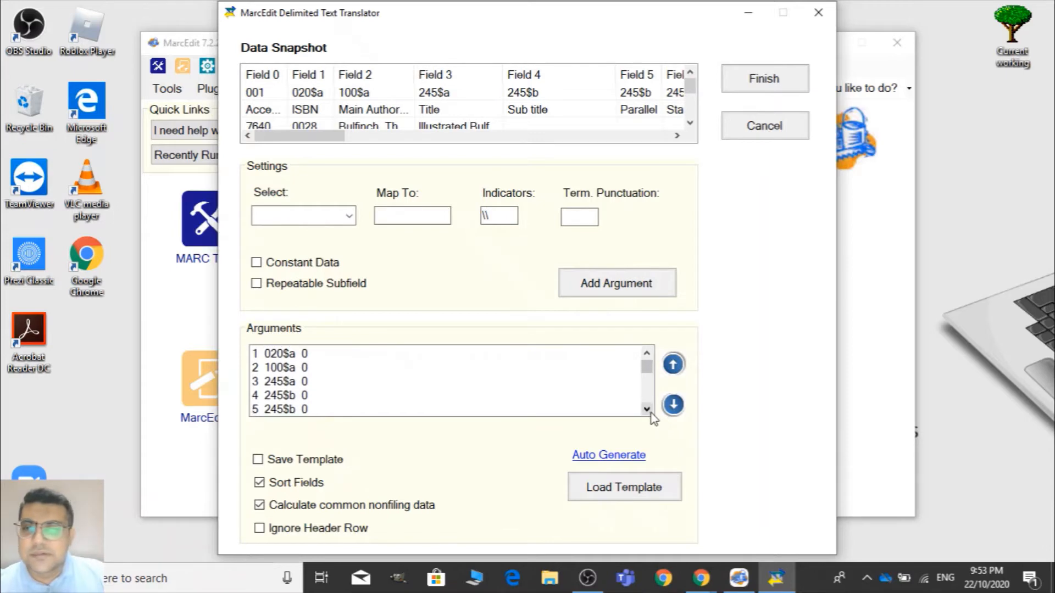
left_click(647, 354)
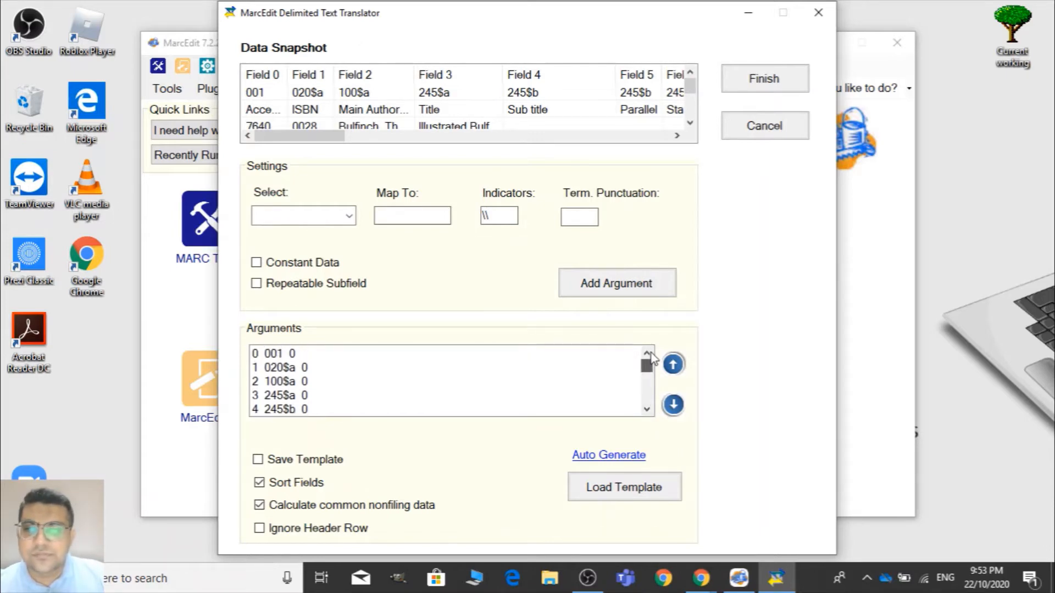
left_click(647, 409)
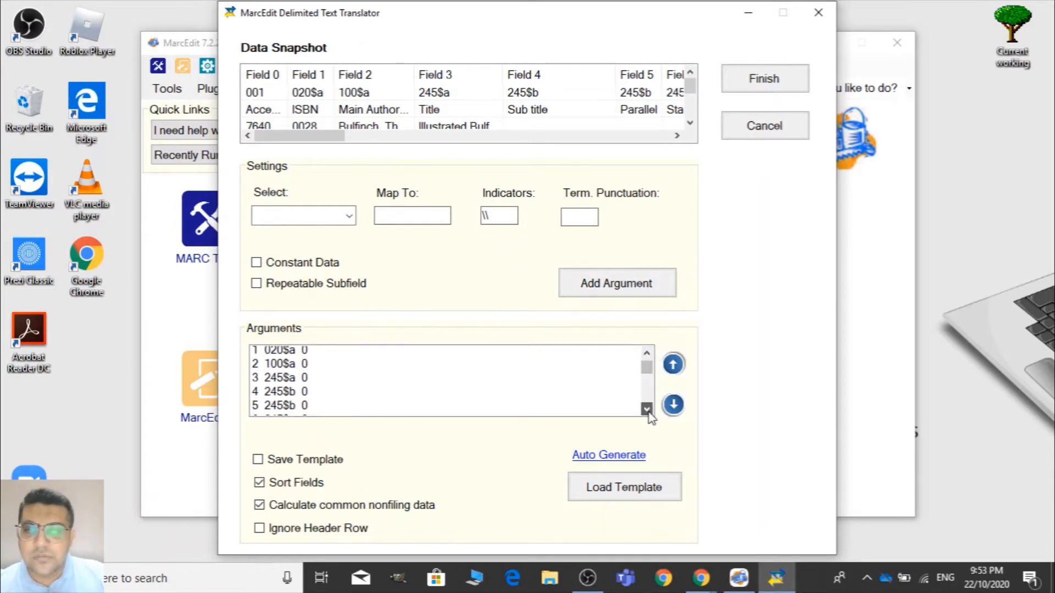
left_click(647, 410)
left_click(647, 410)
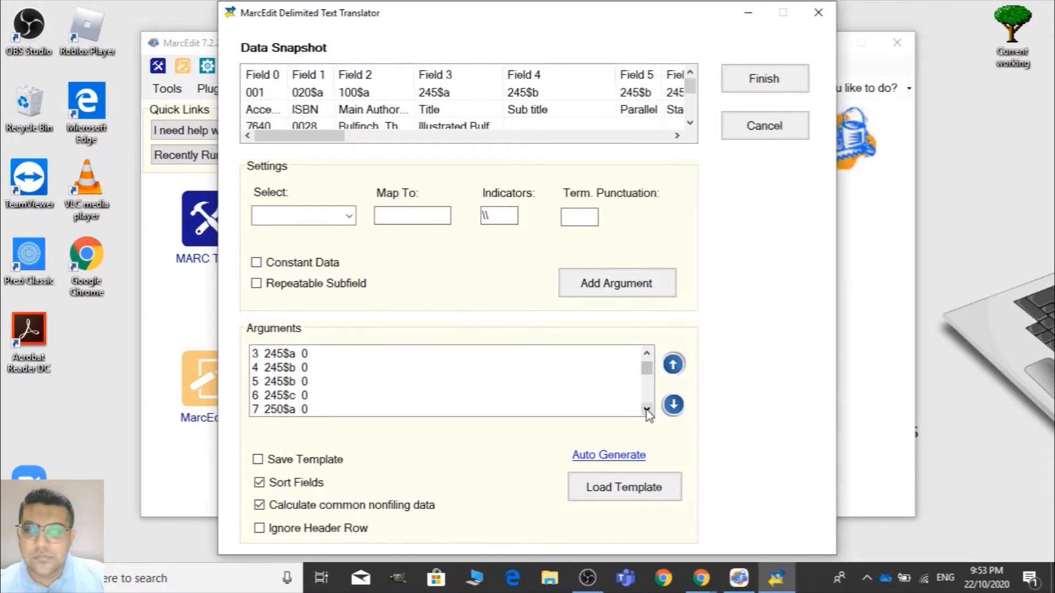
left_click(647, 409)
left_click(647, 409)
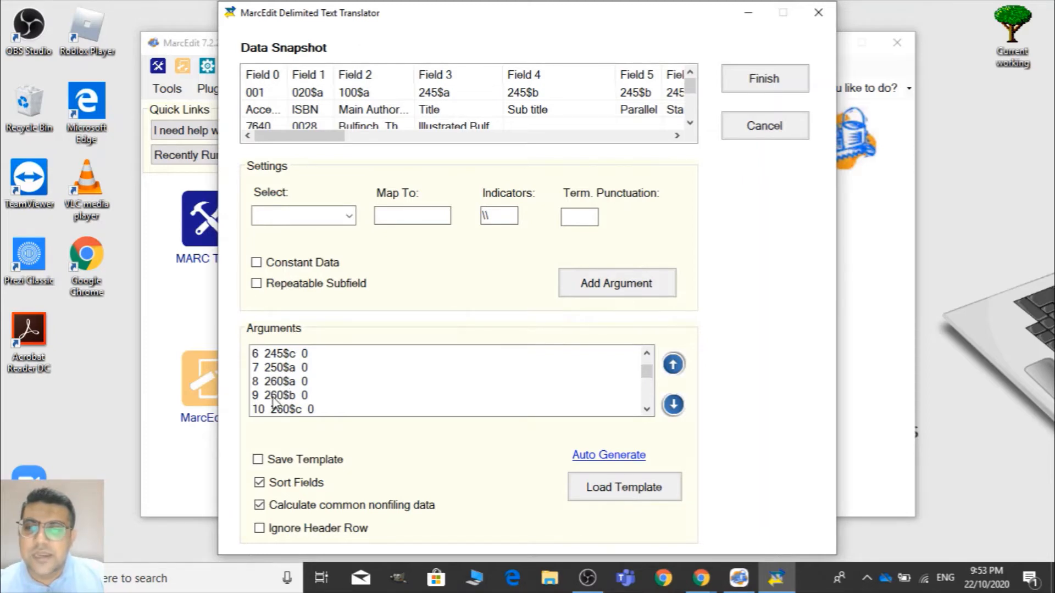
left_click(647, 409)
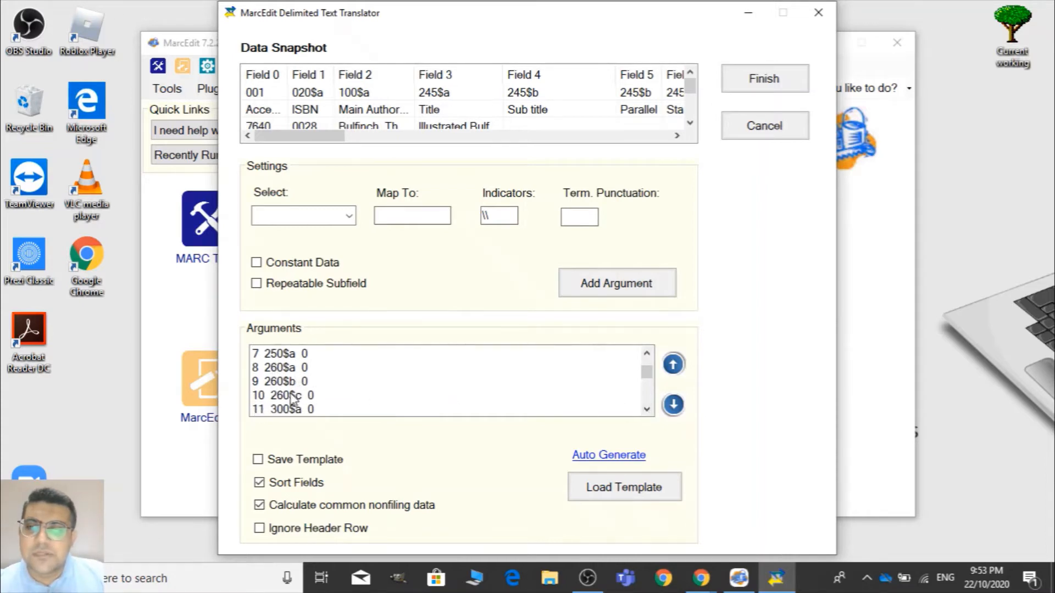
left_click(647, 409)
left_click(646, 409)
left_click(647, 409)
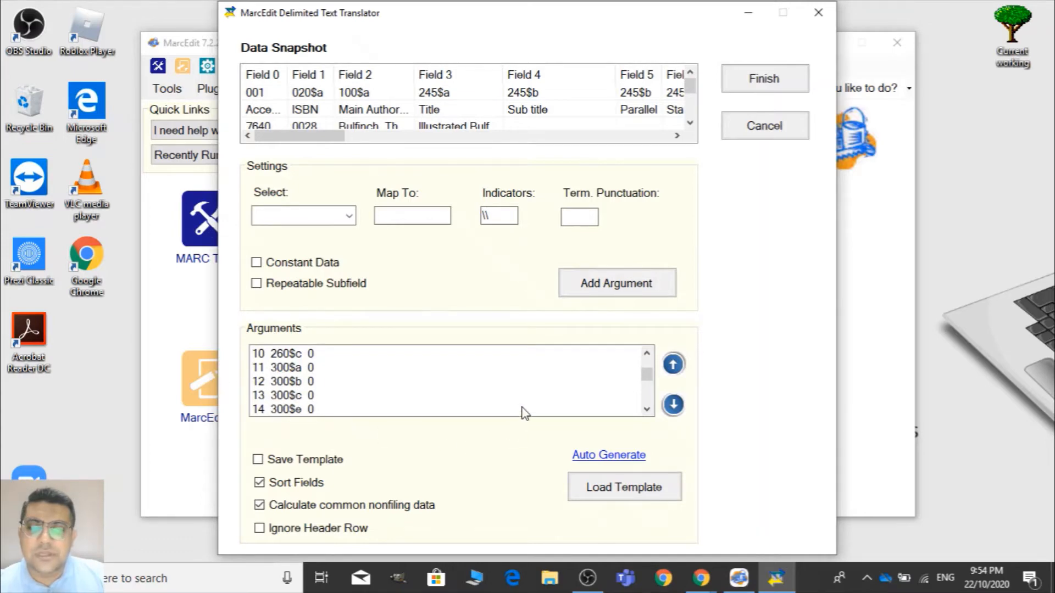
left_click(646, 410)
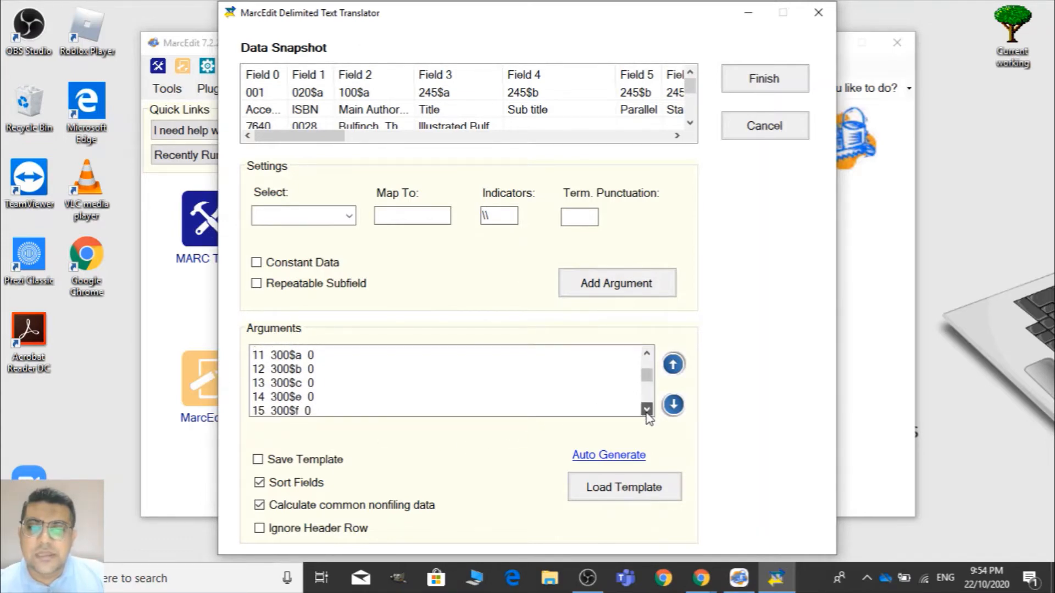
left_click(647, 410)
left_click(647, 410)
left_click(646, 410)
left_click(646, 410)
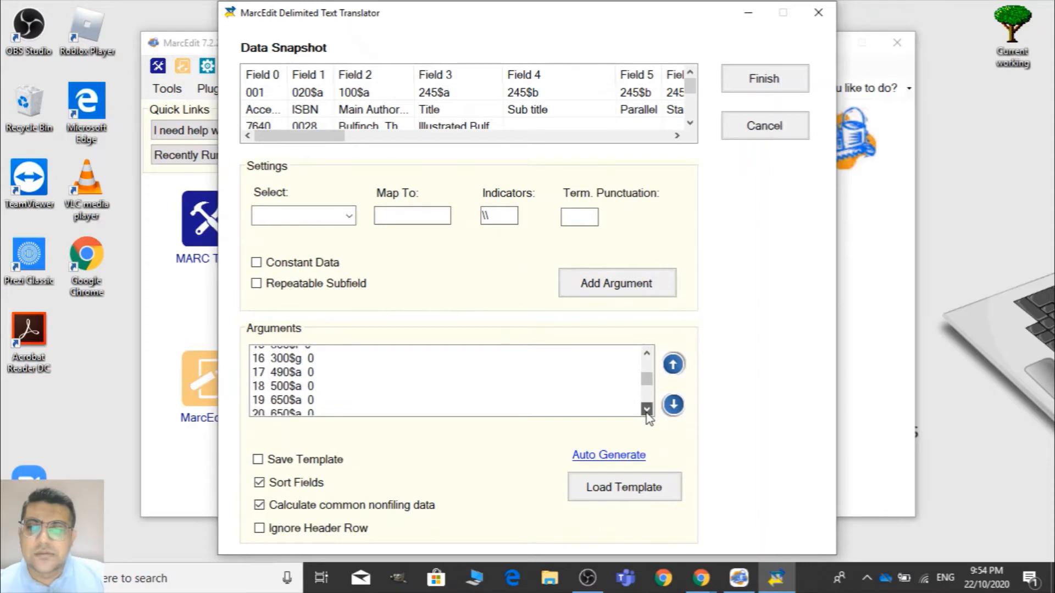
left_click(646, 410)
left_click(646, 410)
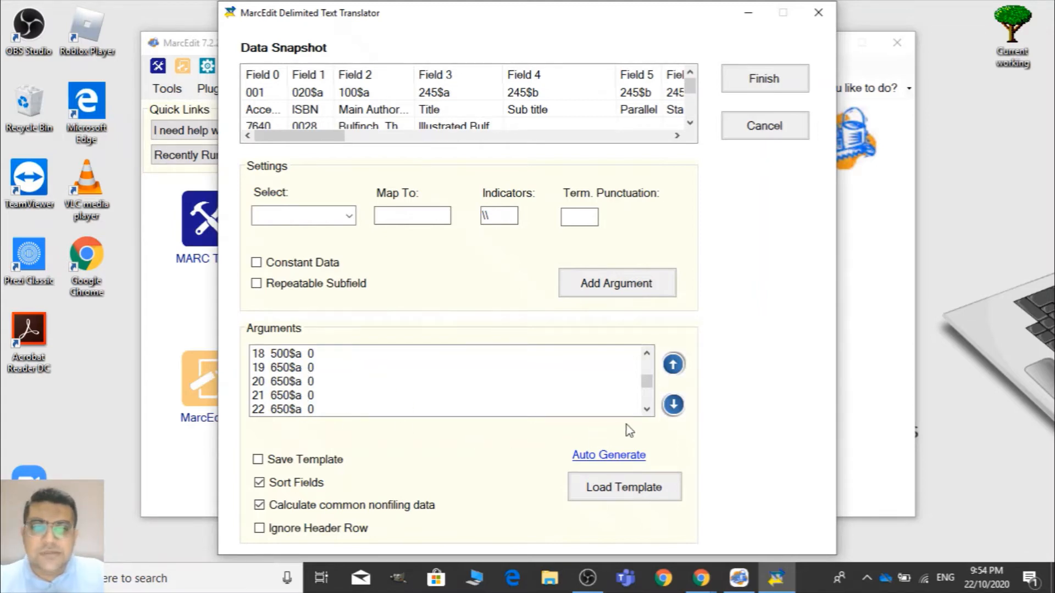
left_click(647, 410)
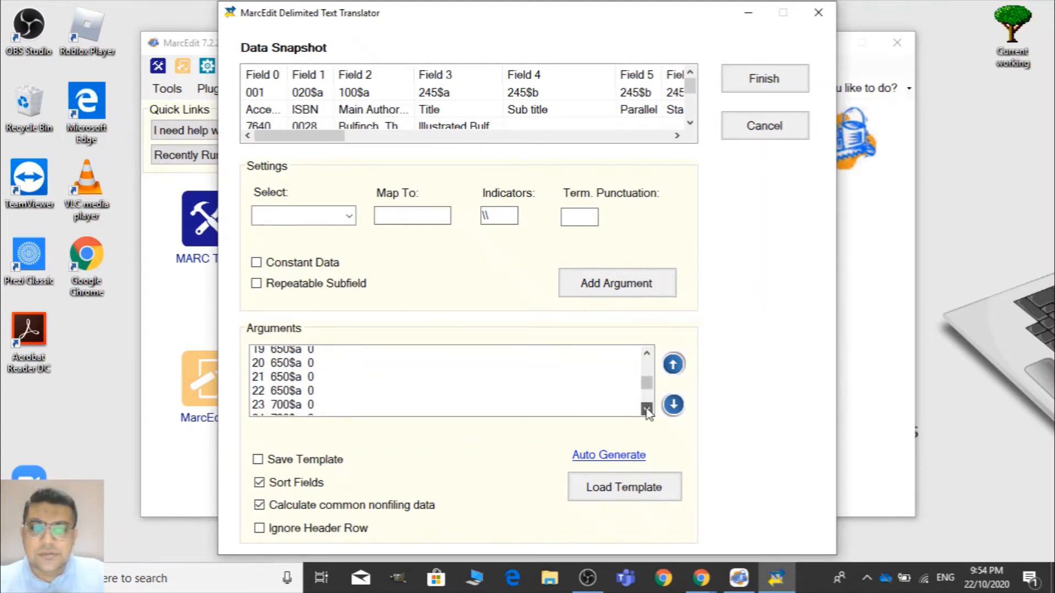
left_click(646, 409)
left_click(647, 409)
left_click(646, 409)
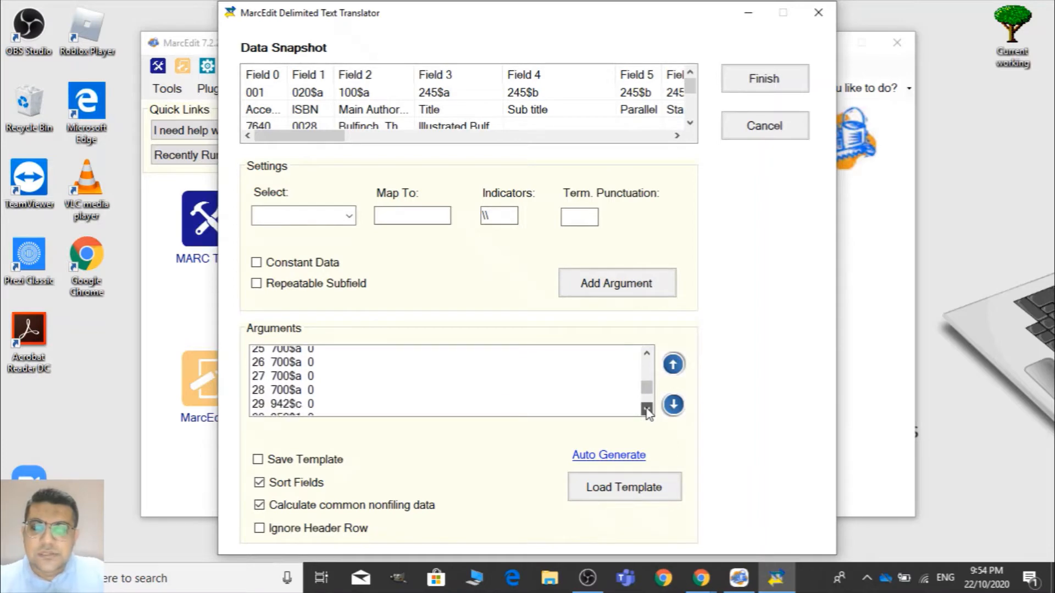
left_click(646, 410)
left_click(647, 409)
left_click(647, 409)
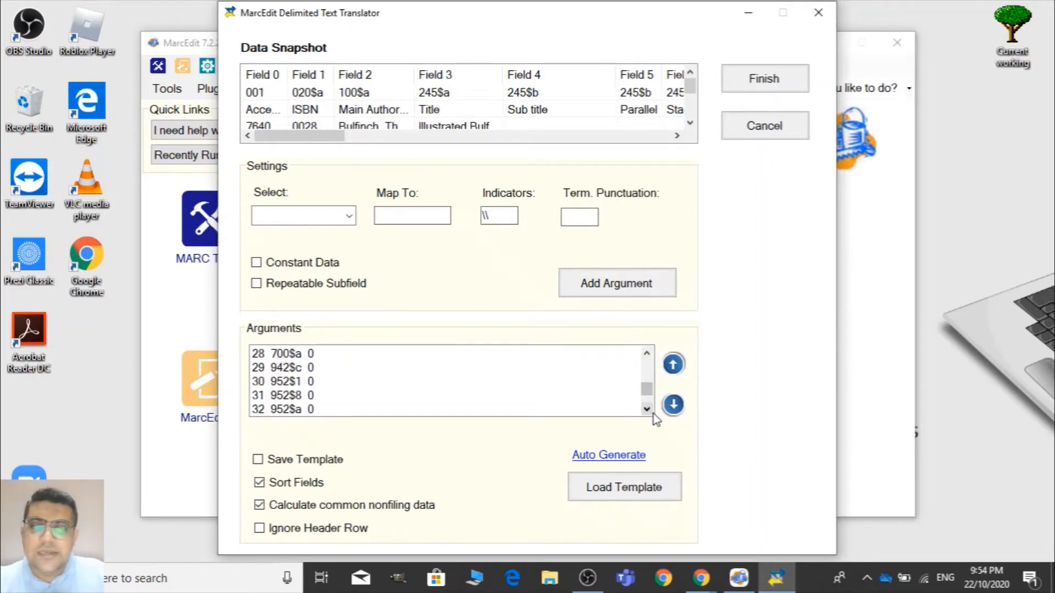
Join all the 952 arguments, from 30 (952$1) through 39 (952$p), leaving out 953$8
left_click(648, 411)
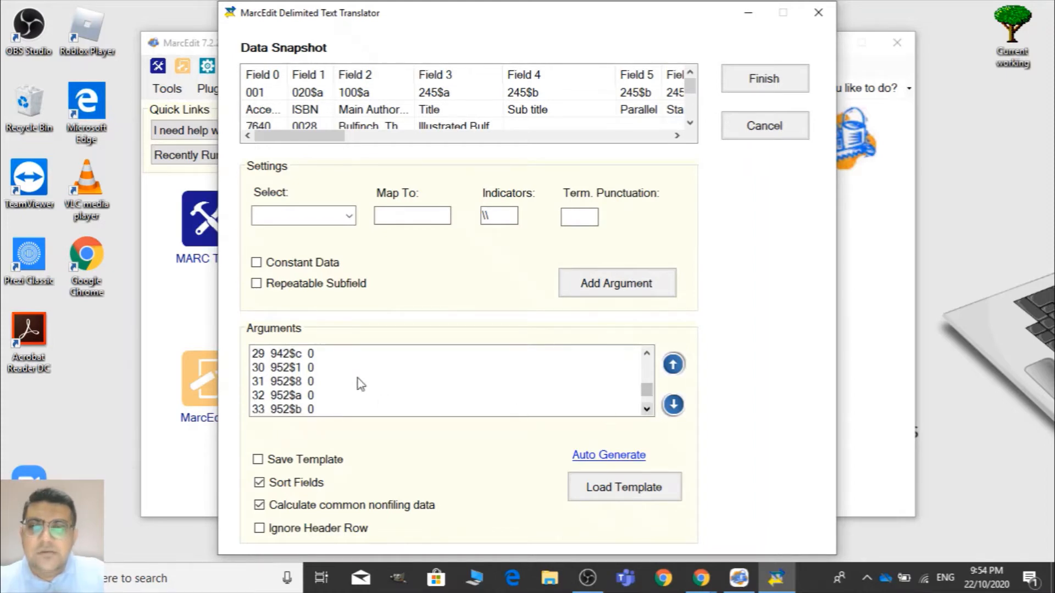
left_click(315, 371)
left_click(301, 380, "shift")
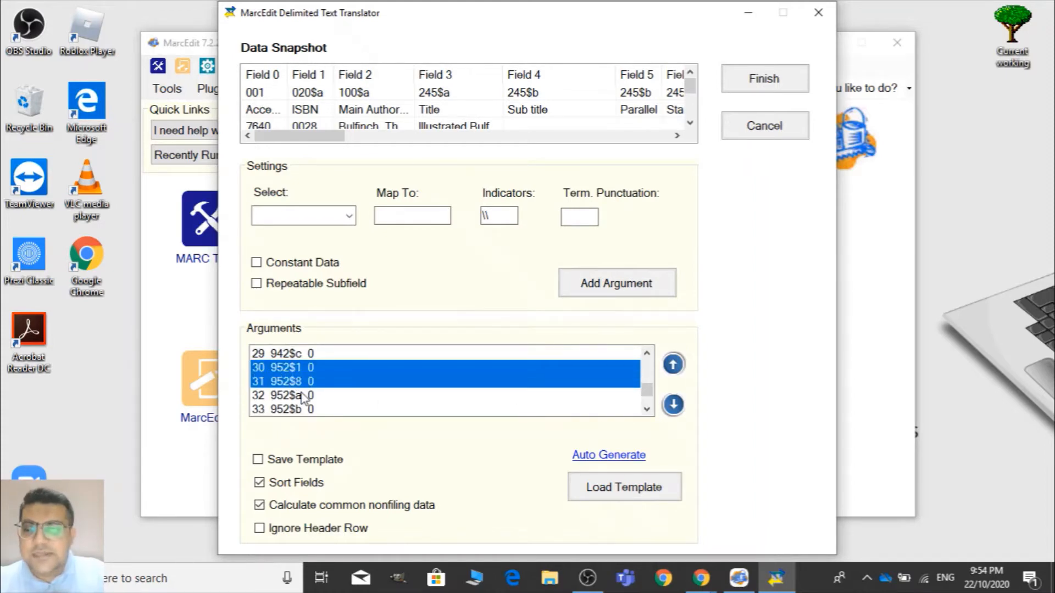
left_click(302, 396, "shift")
left_click(647, 410)
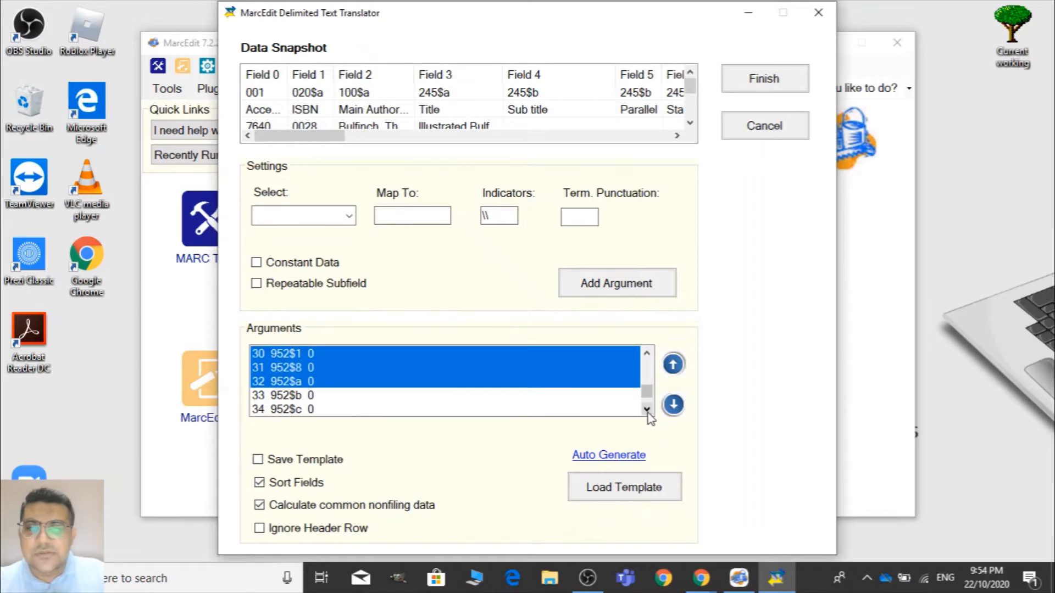
left_click(390, 396, "shift")
left_click(316, 410, "shift")
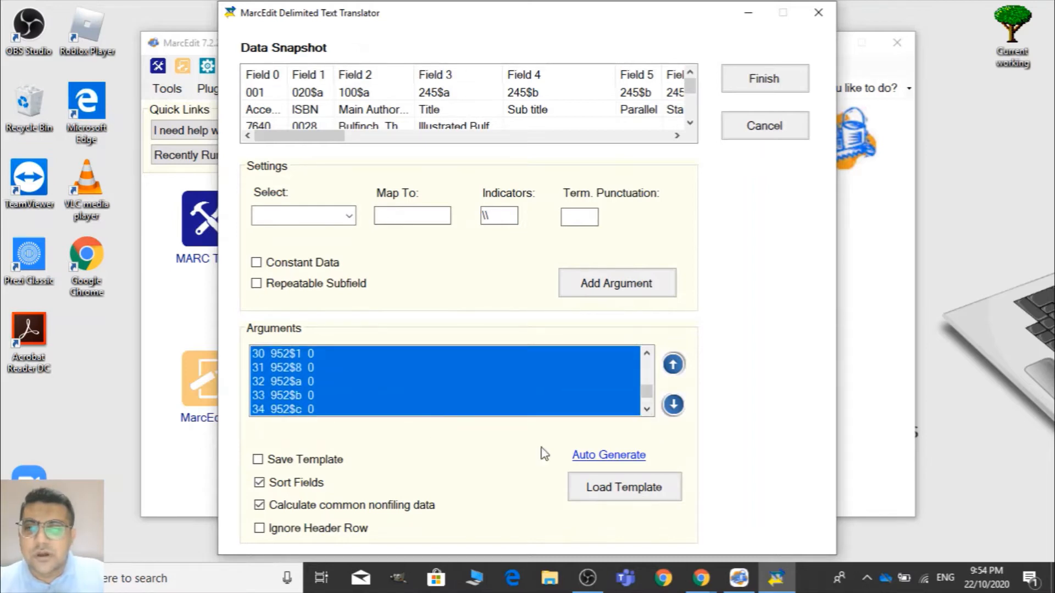
left_click(648, 412)
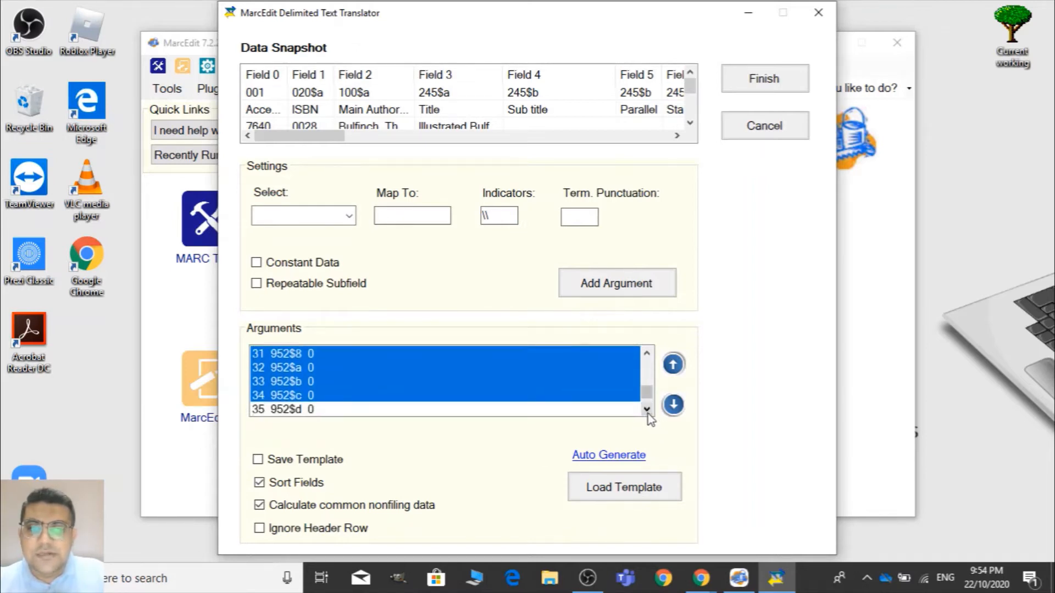
left_click(647, 410)
left_click(546, 403, "shift")
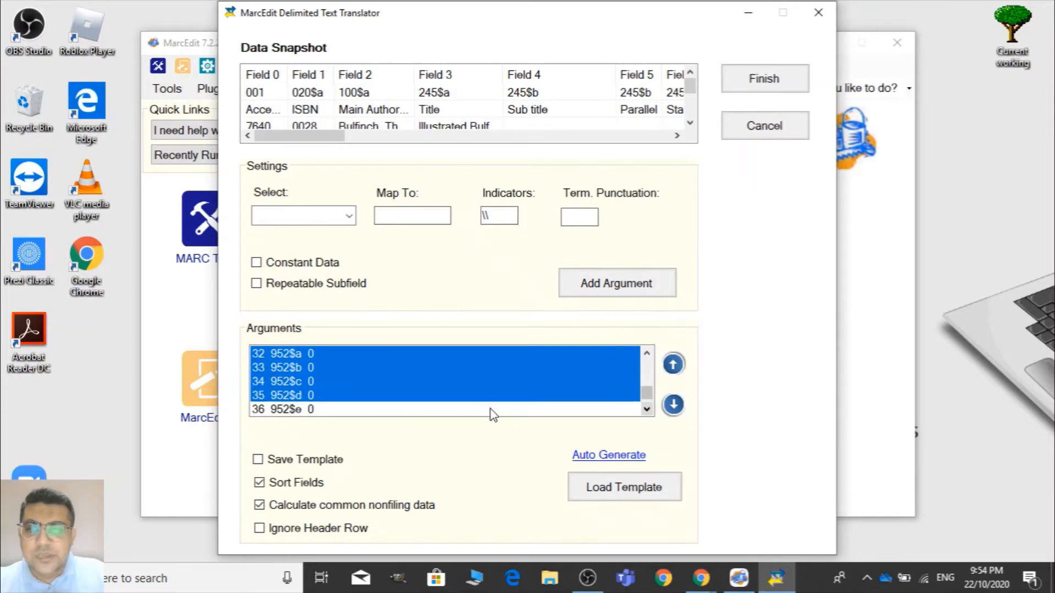
left_click(493, 411, "shift")
left_click(647, 409)
left_click(647, 409)
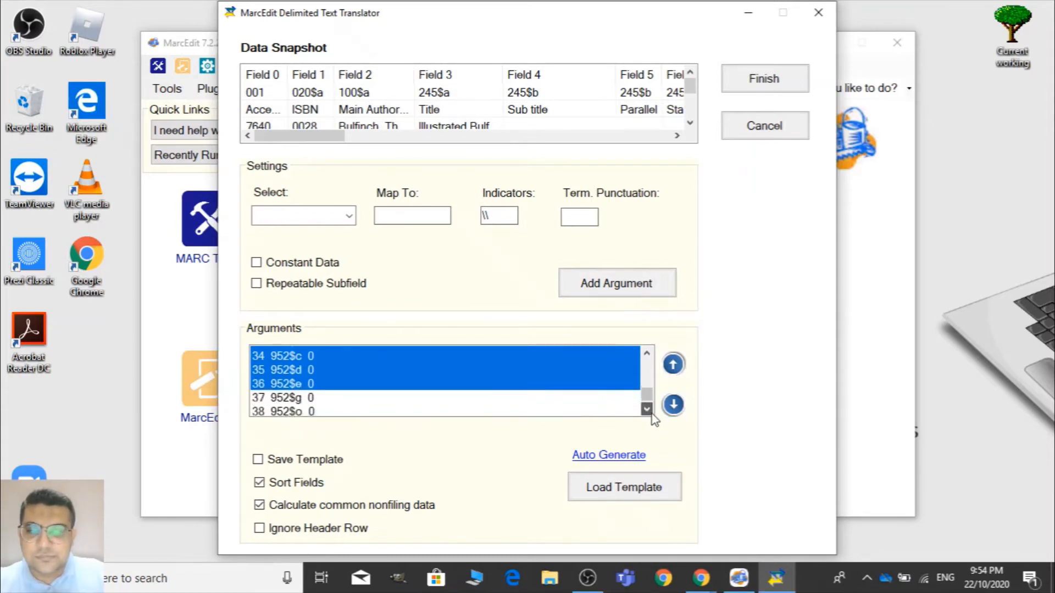
left_click(542, 408, "ctrl")
left_click(540, 395, "ctrl")
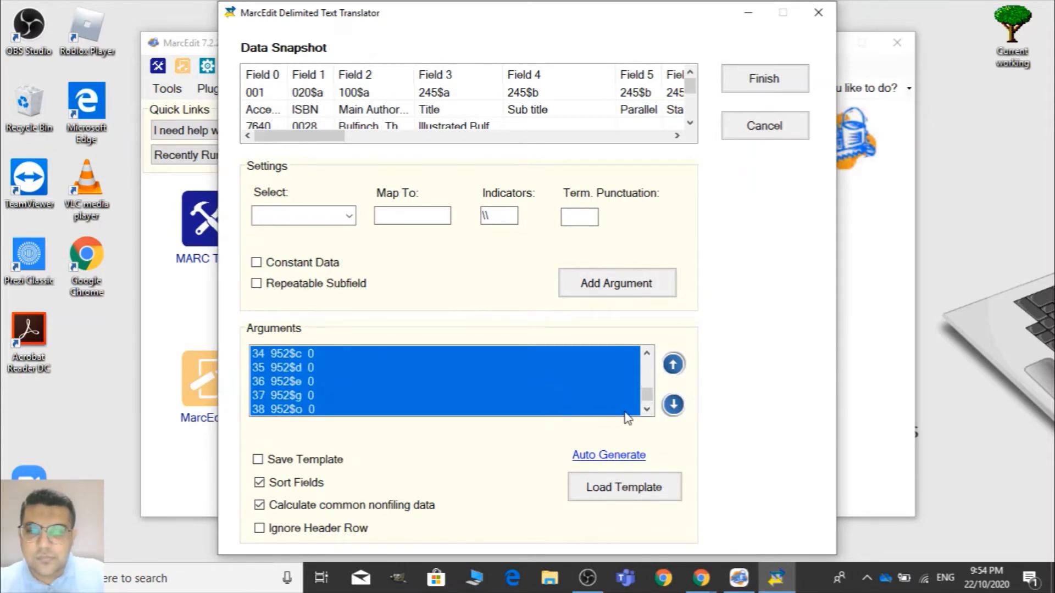
left_click(647, 410)
left_click(646, 410)
left_click(565, 408, "ctrl")
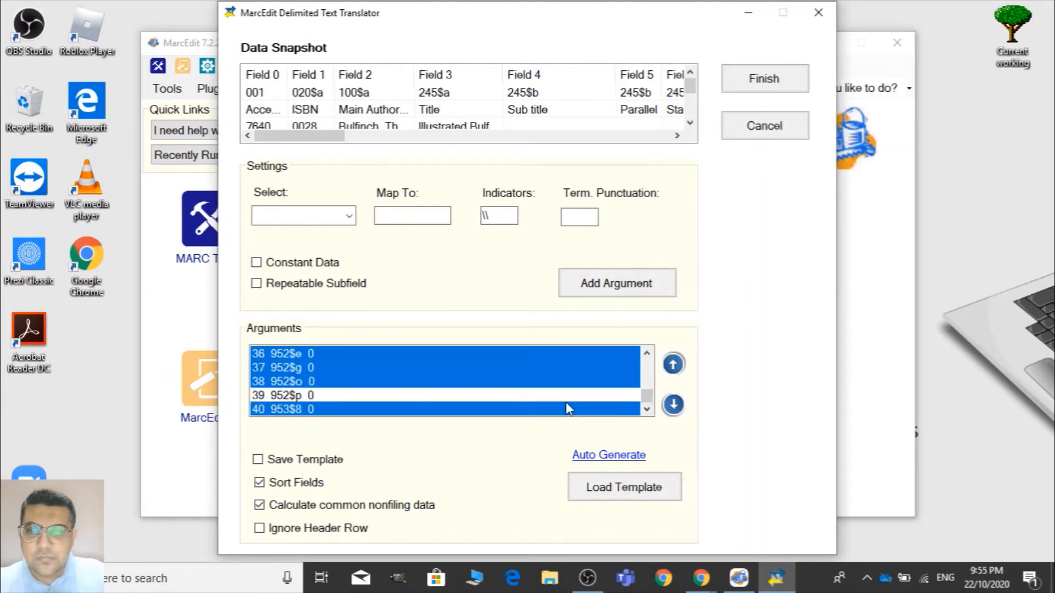
left_click(558, 410, "ctrl")
left_click(512, 397, "ctrl")
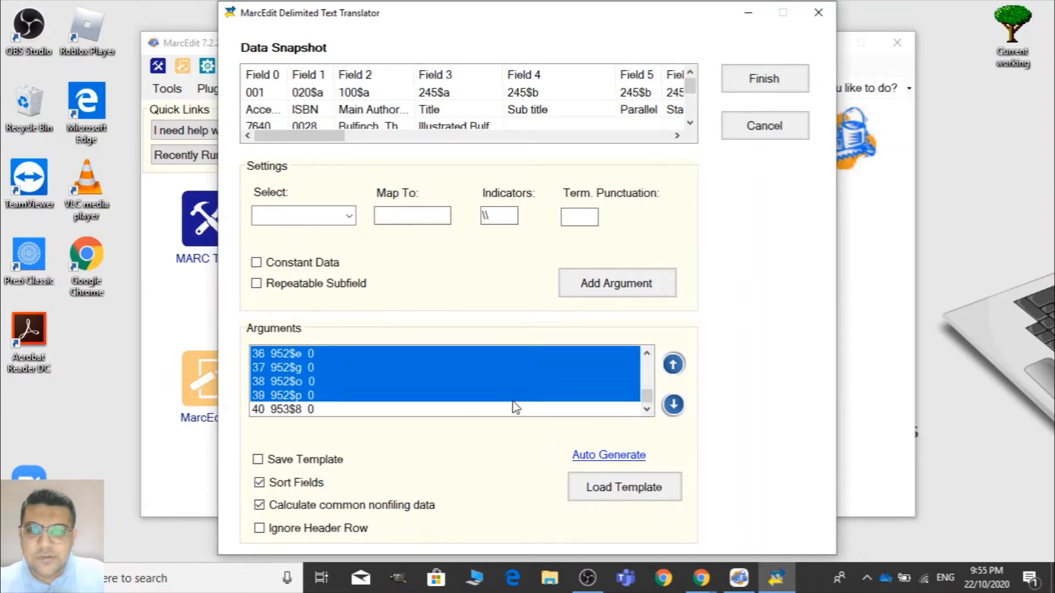
right_click(591, 377)
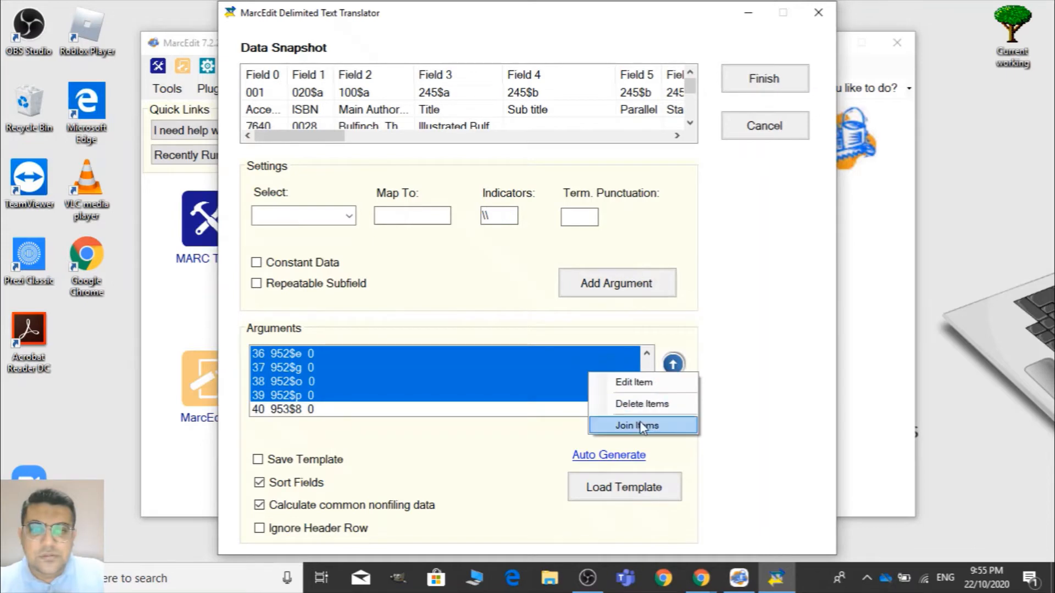
left_click(640, 422)
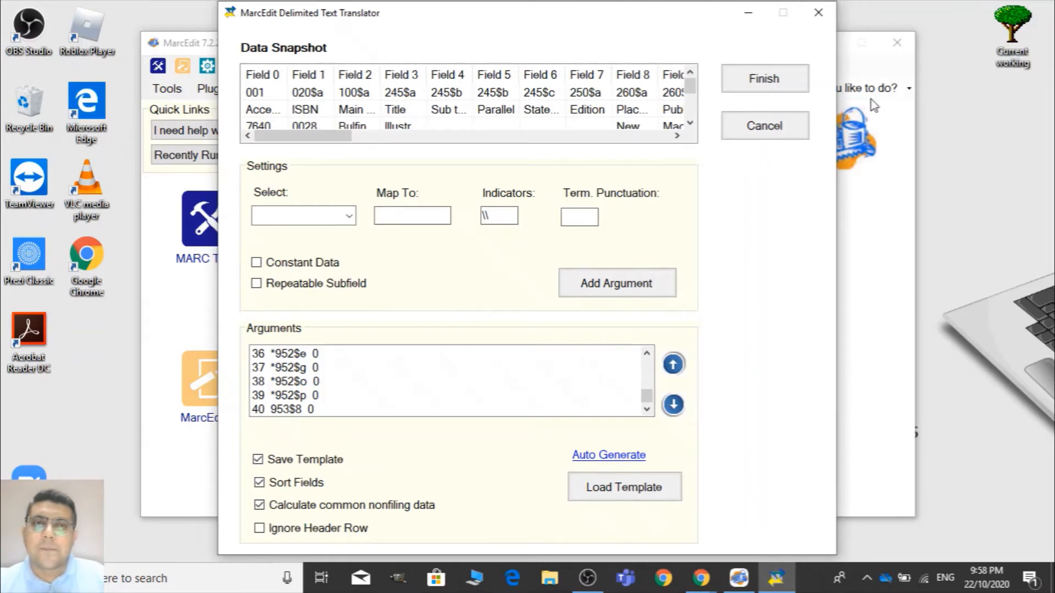
Finish the translation with Save Template enabled, saving the template to the Desktop as Temp2, and dismiss the completion message
left_click(784, 85)
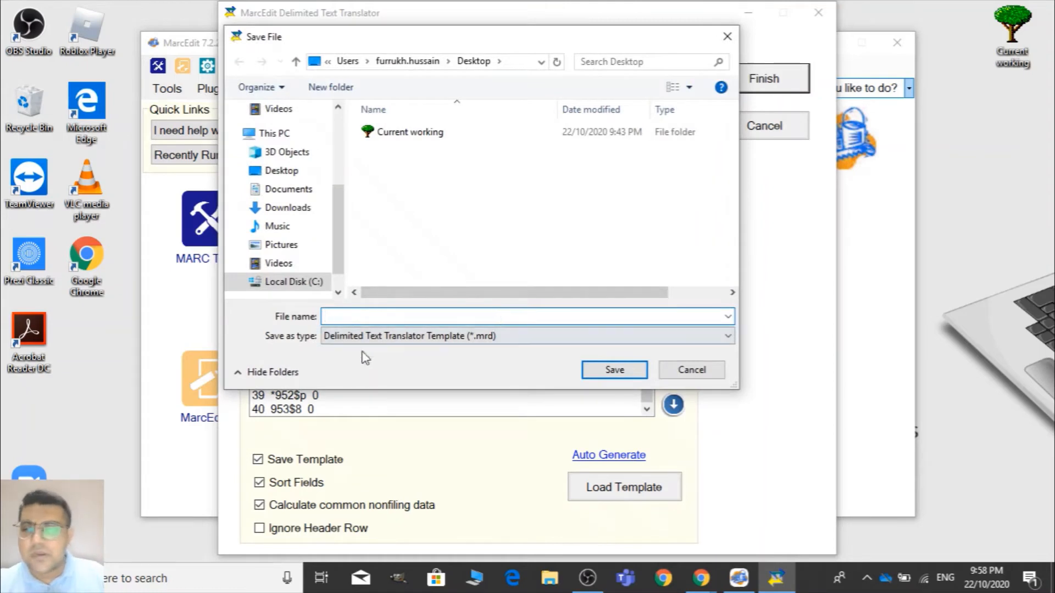
type("Sheet TEm")
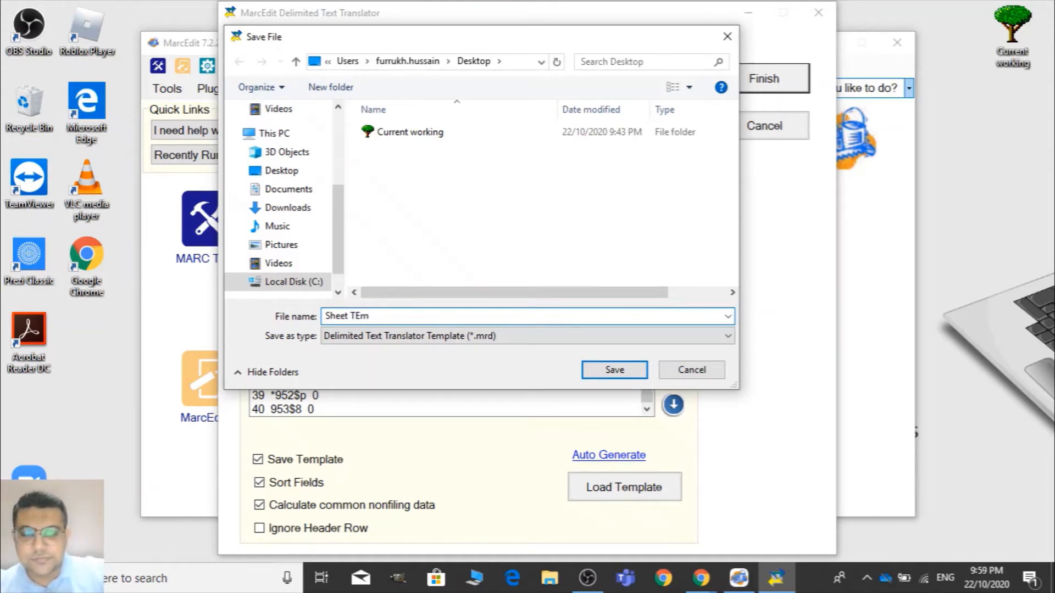
key("BackSpace")
key("BackSpace")
key("BackSpace")
key("BackSpace")
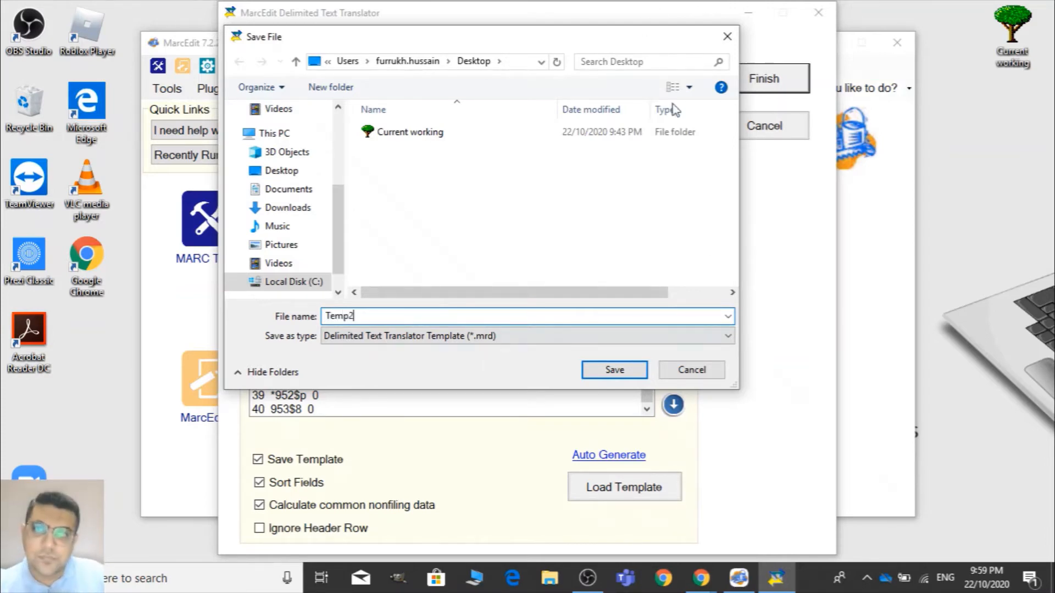
left_click(612, 372)
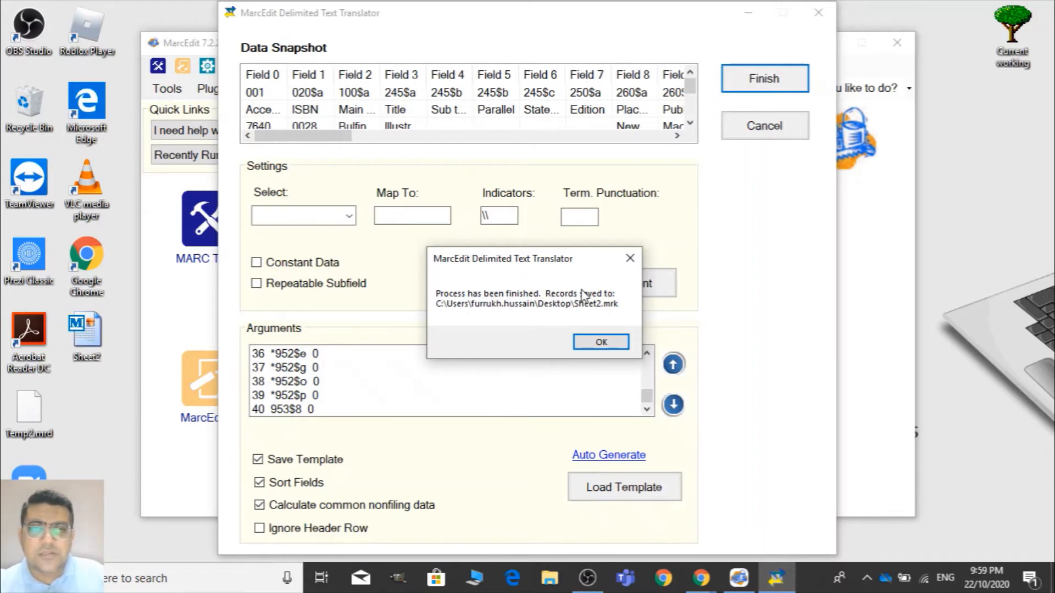
left_click(587, 339)
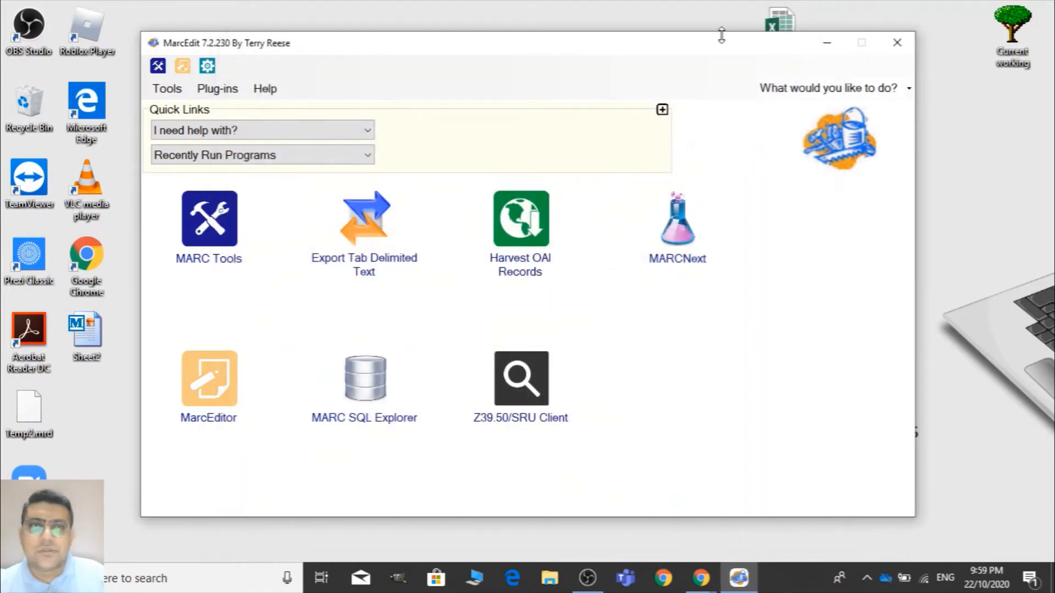
Minimize MarcEdit and move the Sheet2 file beside the MarcEdit 7 shortcut on the desktop
left_click(827, 43)
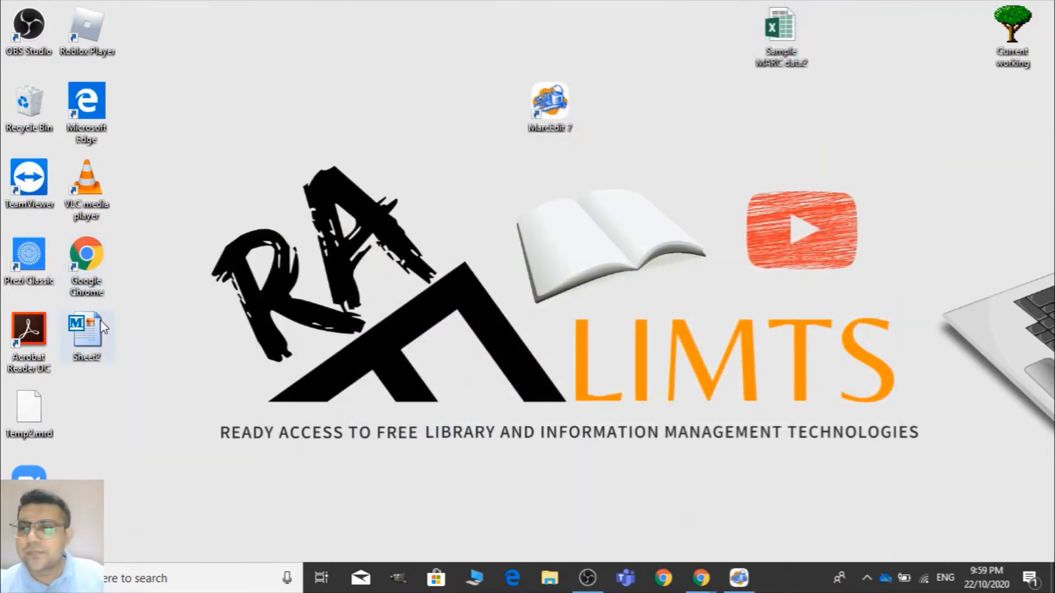
left_click_drag(88, 329, 486, 96)
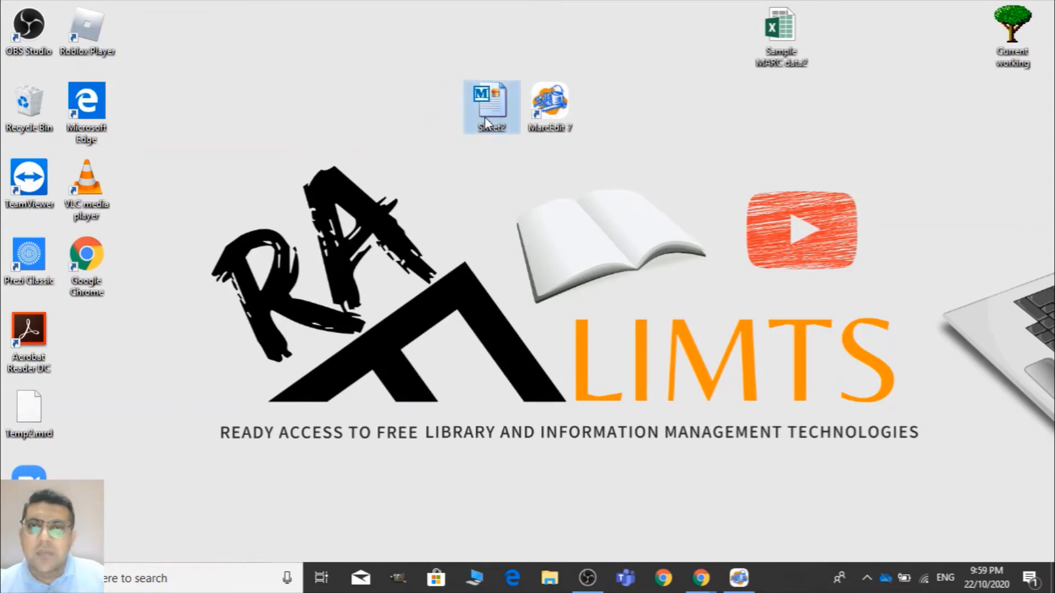
Move the Temp2.mrd template beside the Current working icon on the desktop and open the Sheet2 file in MarcEditor
left_click_drag(34, 424, 960, 41)
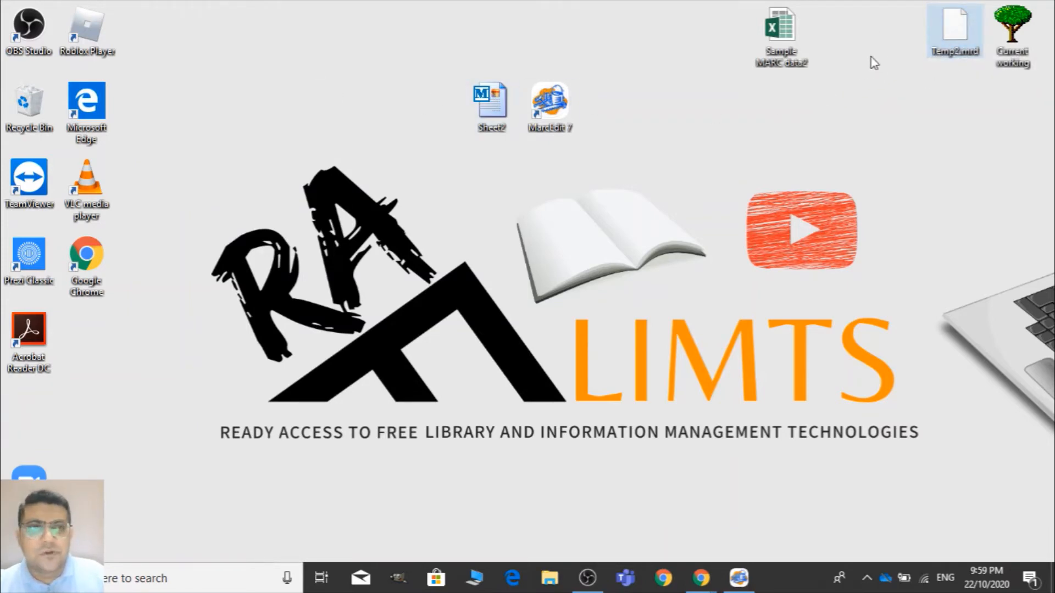
left_click(491, 104)
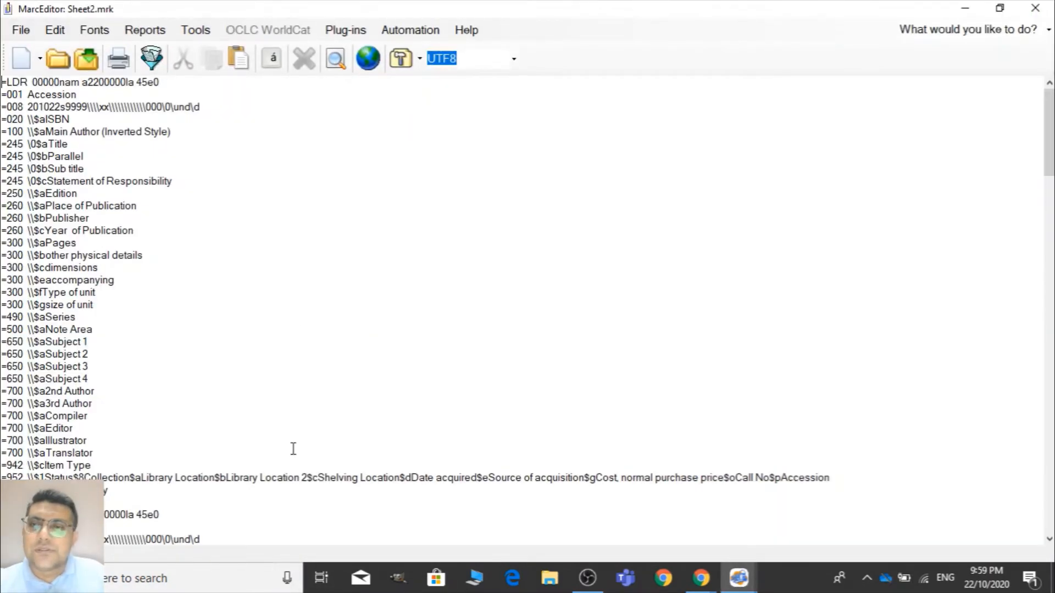
left_click_drag(1048, 102, 1042, 463)
key("ctrl+Home")
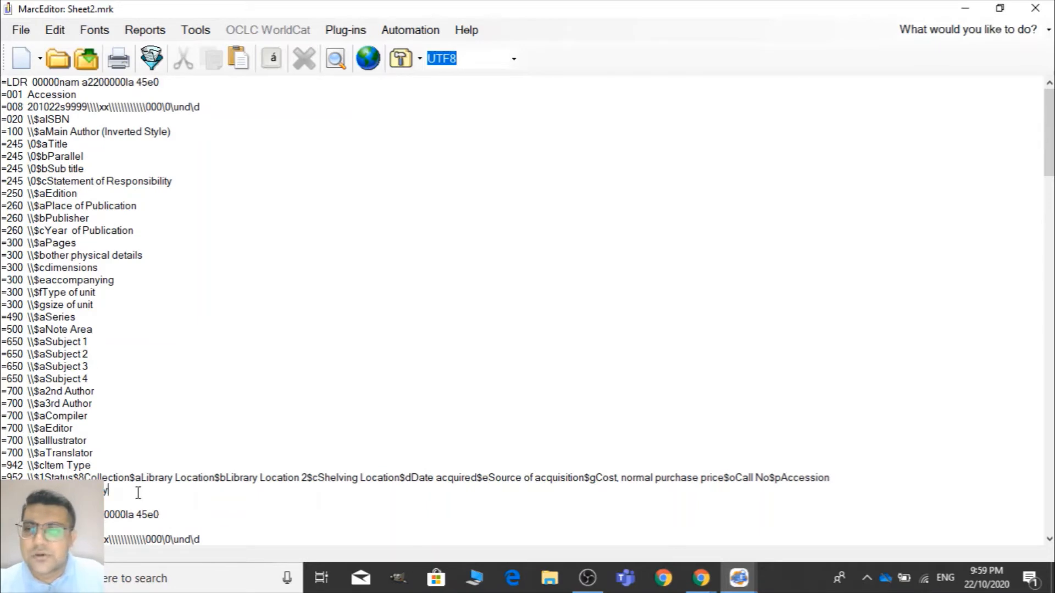
Delete the first record, which holds the column headings, from its LDR line through its 952 field, including the leftover blank lines
left_click_drag(107, 490, 9, 81)
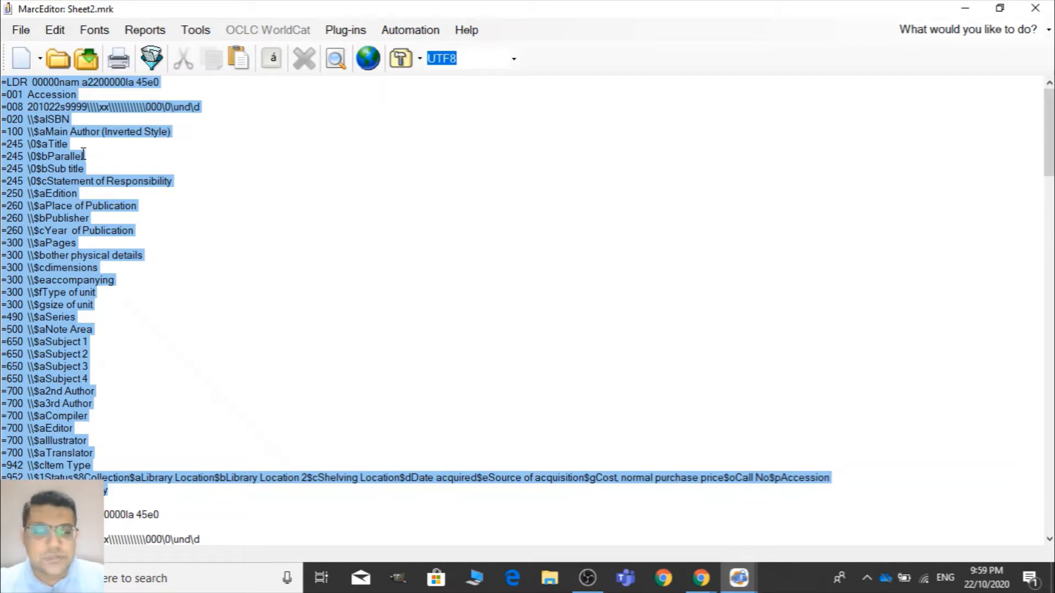
key("ctrl+v")
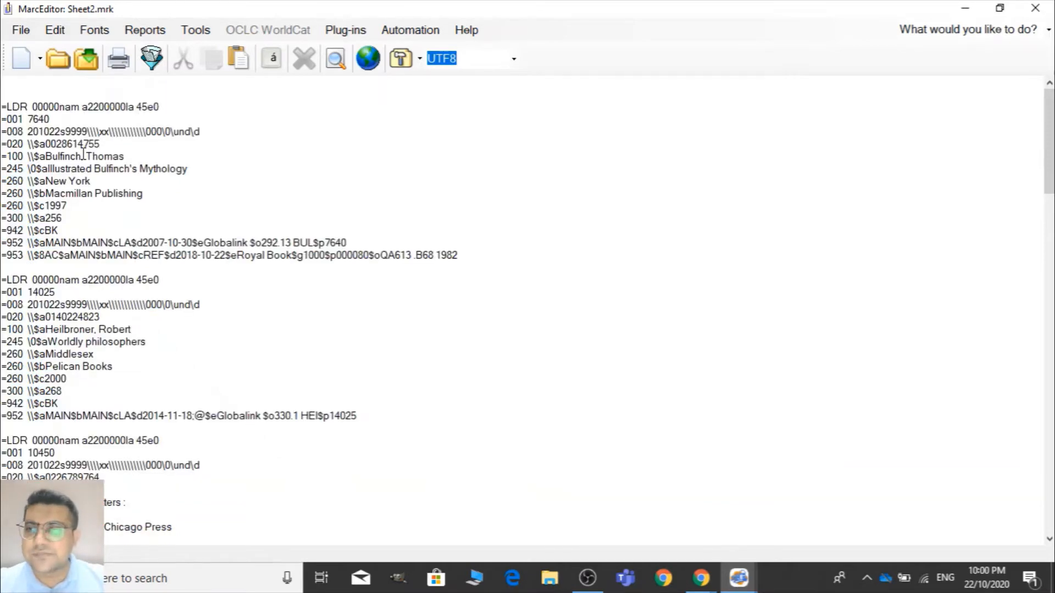
key("Delete")
key("Delete")
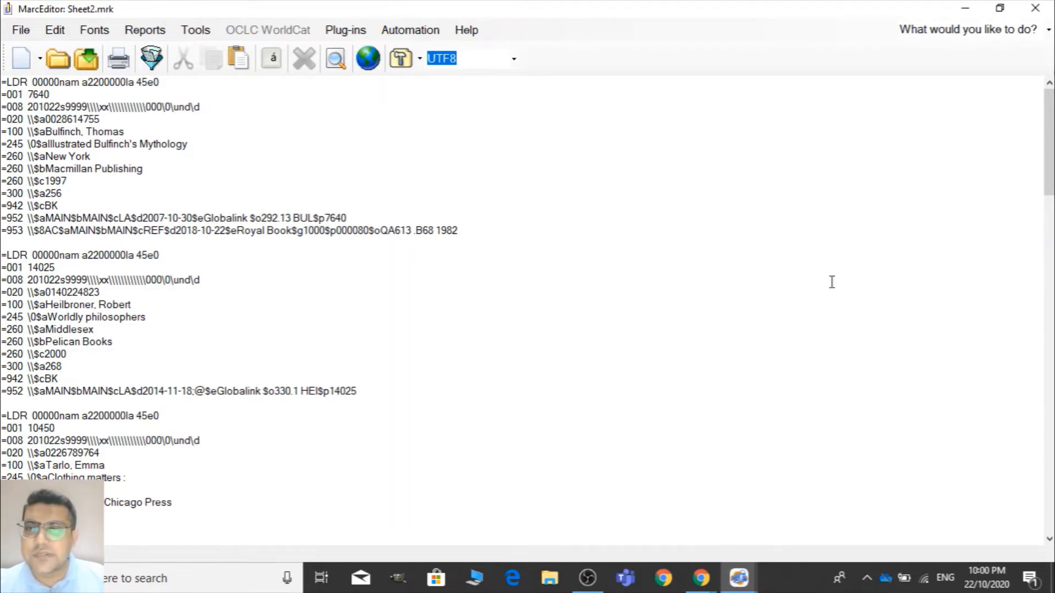
Look through the remaining records and highlight the whole 952 line of the first record
left_click_drag(1048, 136, 66, 248)
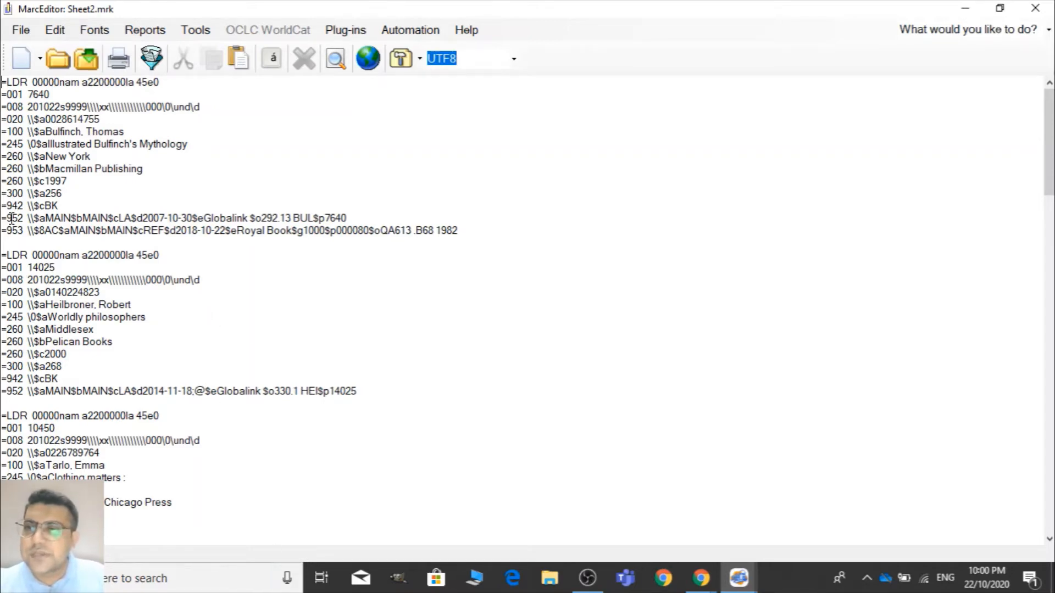
left_click_drag(3, 218, 353, 220)
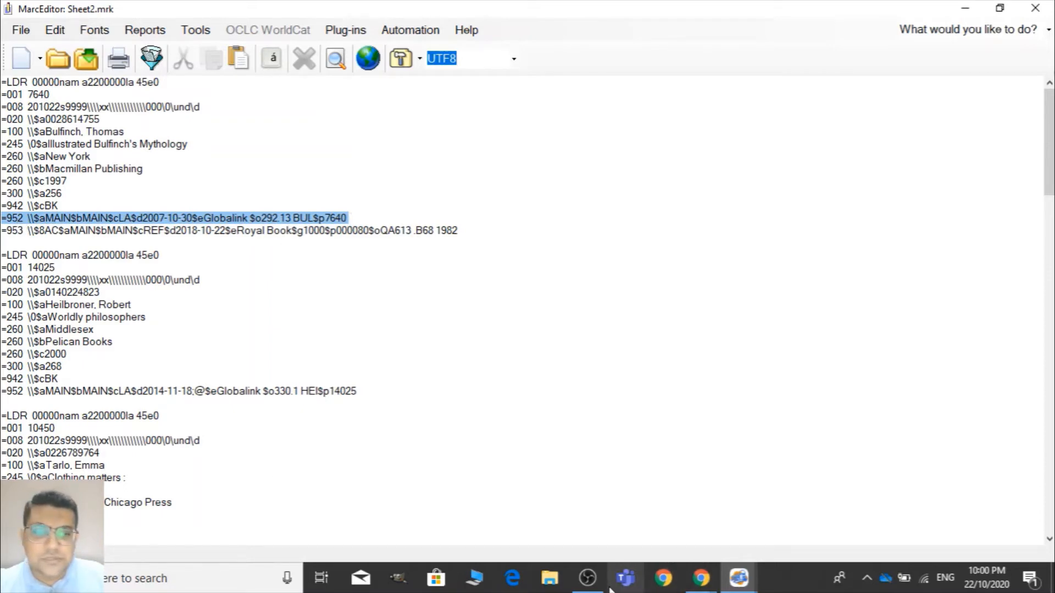
left_click(967, 8)
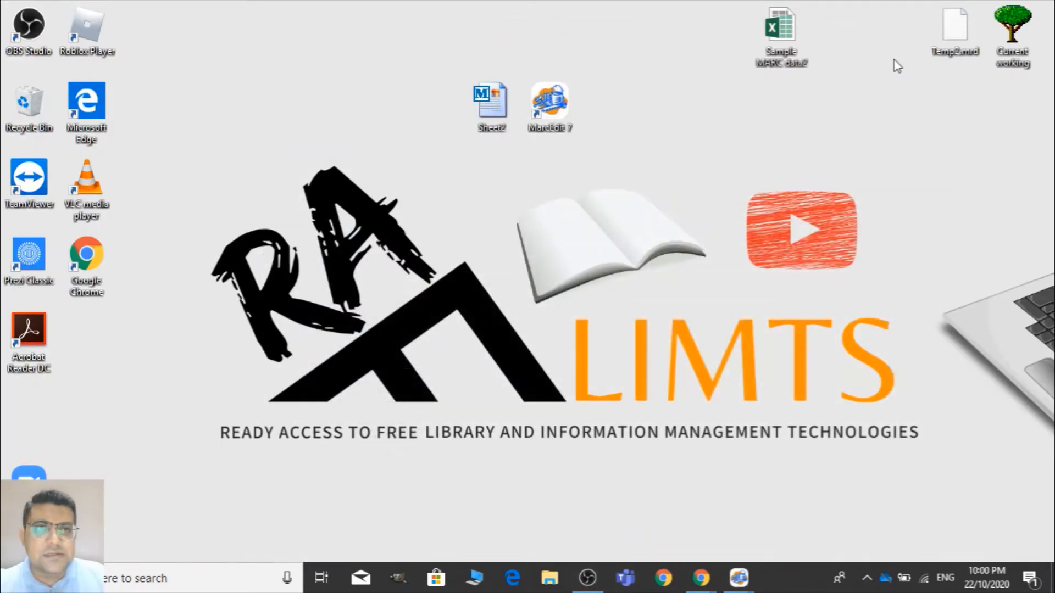
Open the Sample MARC data2 workbook in Excel and compare the 952 headings on Sheet2 with the first record's 952 line in MarcEditor
double_click(779, 38)
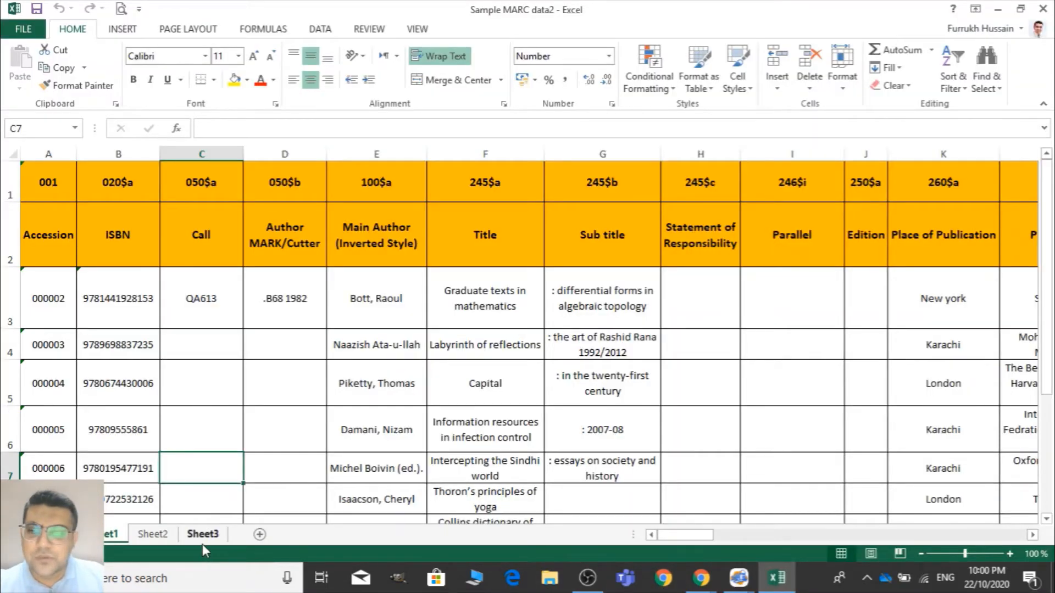
left_click(157, 546)
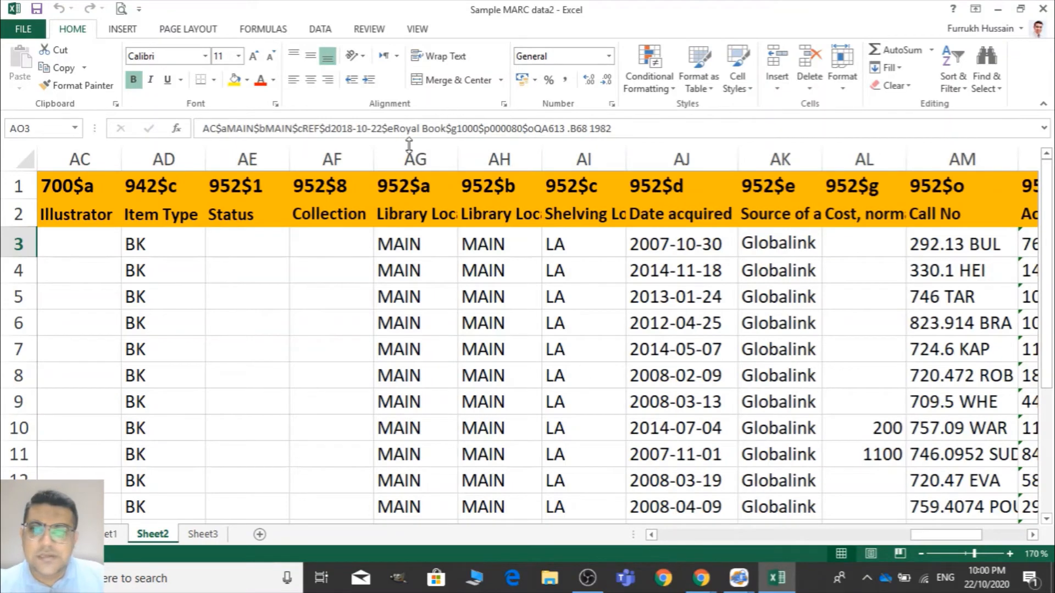
left_click(406, 187)
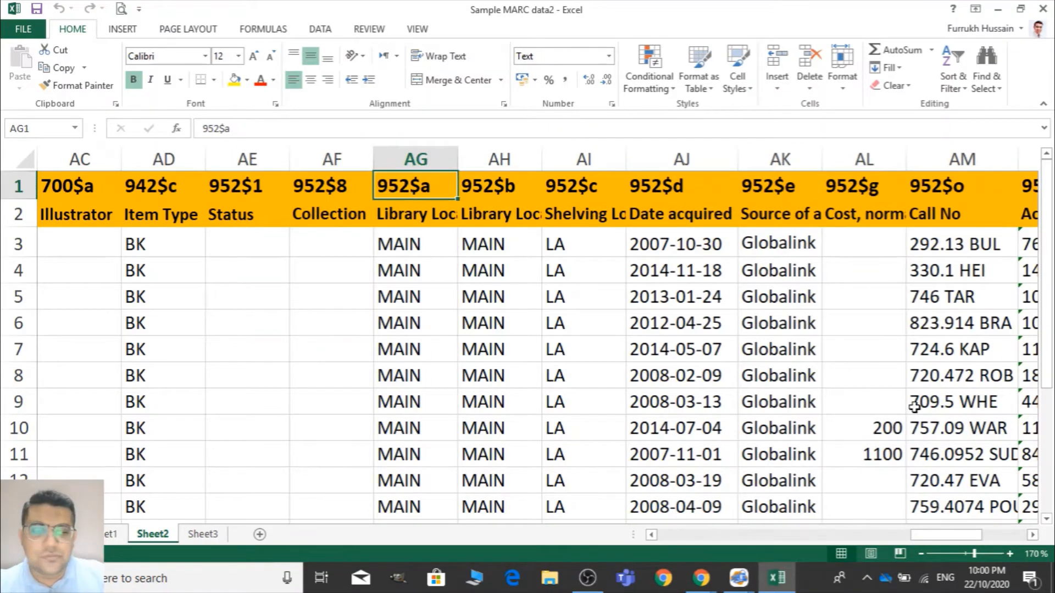
key("Left")
key("Left")
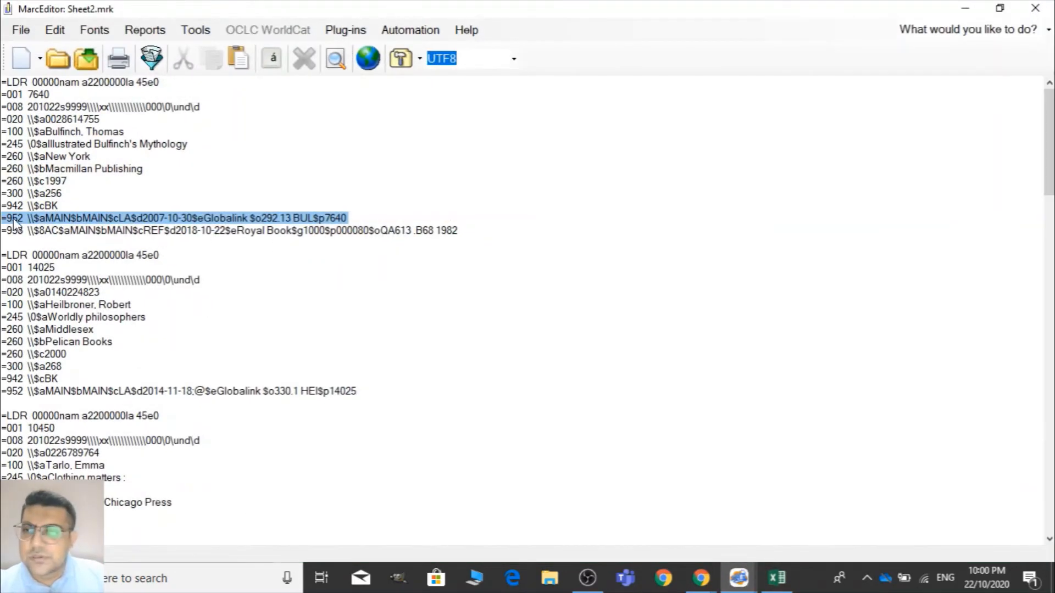
left_click(53, 218)
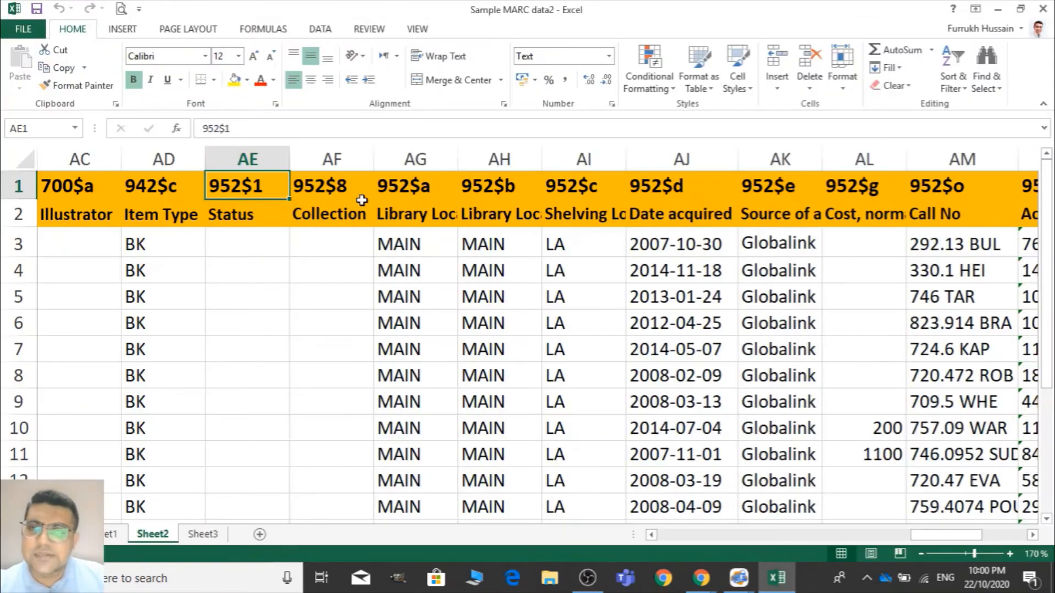
Check the 952 values of the first item in row 3 of Sheet2, from library location to call number
left_click(383, 236)
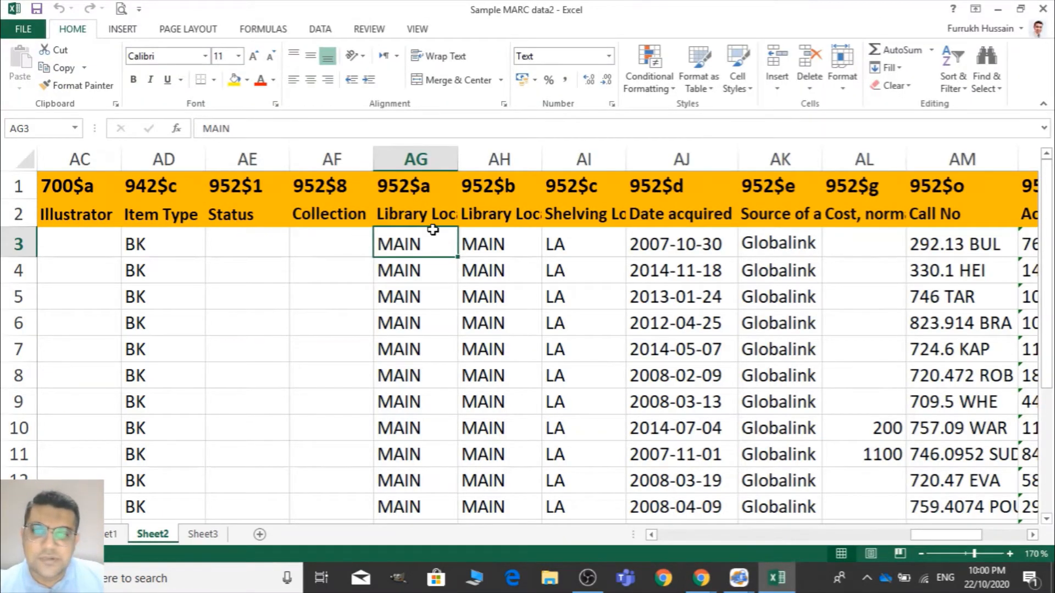
left_click(491, 246)
key("Right")
key("Right")
key("Right")
key("Right")
key("Right")
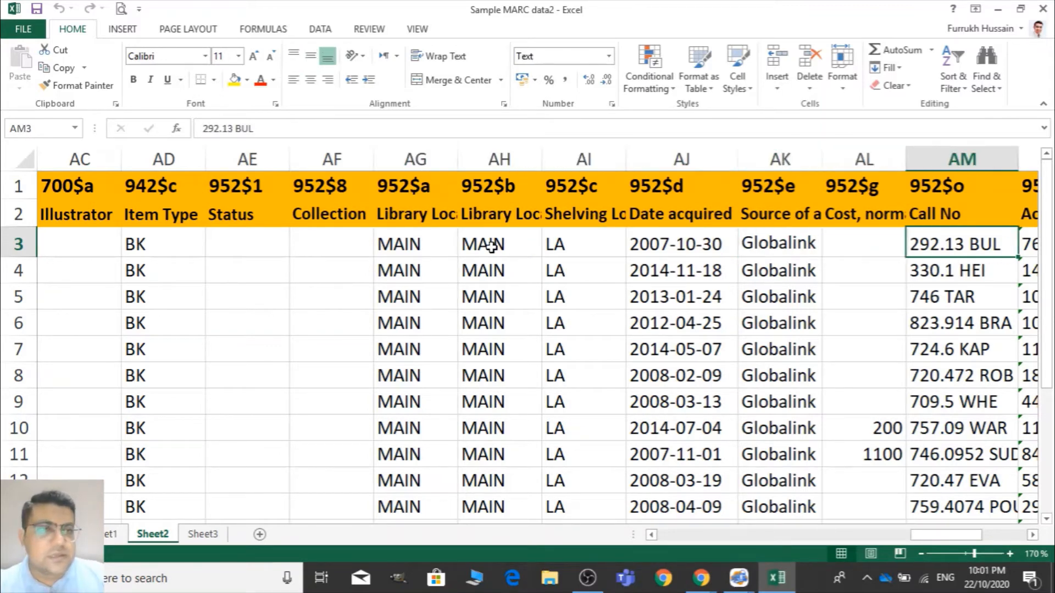
key("Left")
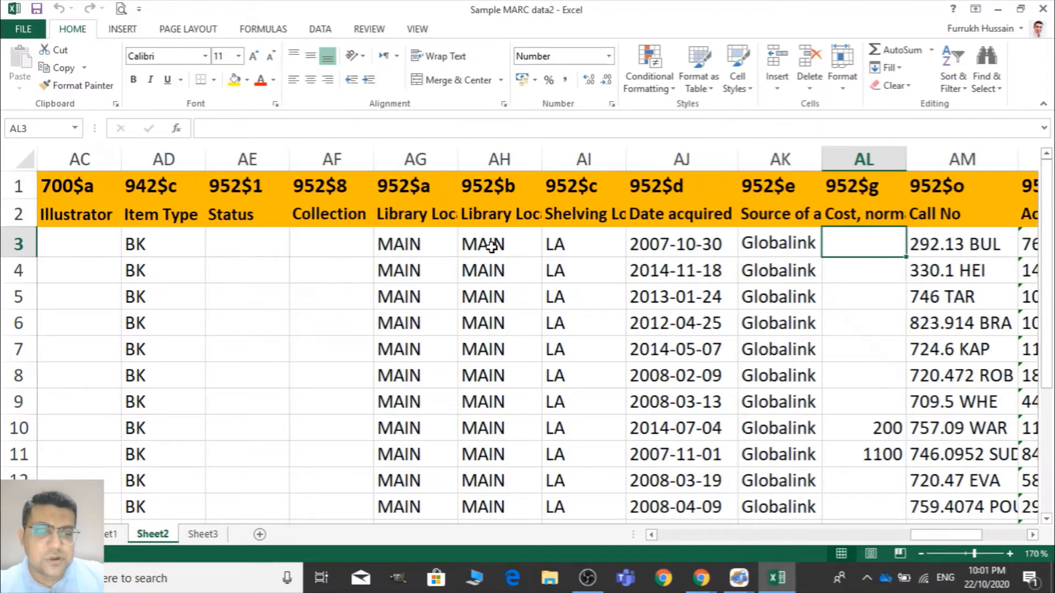
key("Right")
Examine the 952$g cost column down to row 11 and the neighbouring 952 values in row 10
key("Down")
key("Down")
key("Left")
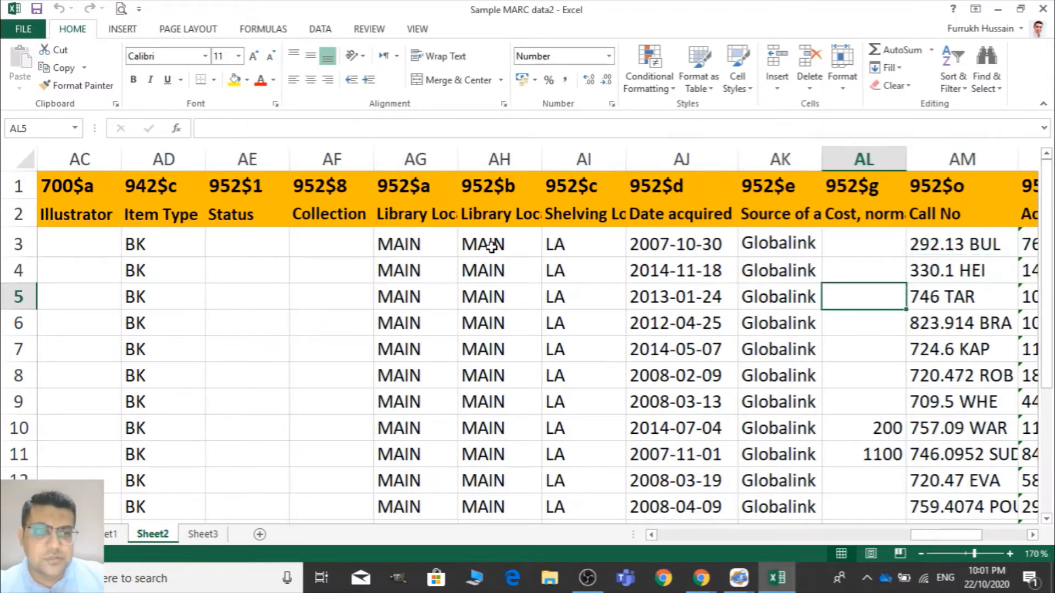
key("Down")
key("Down")
key("Down")
key("Down")
key("Down")
key("Down")
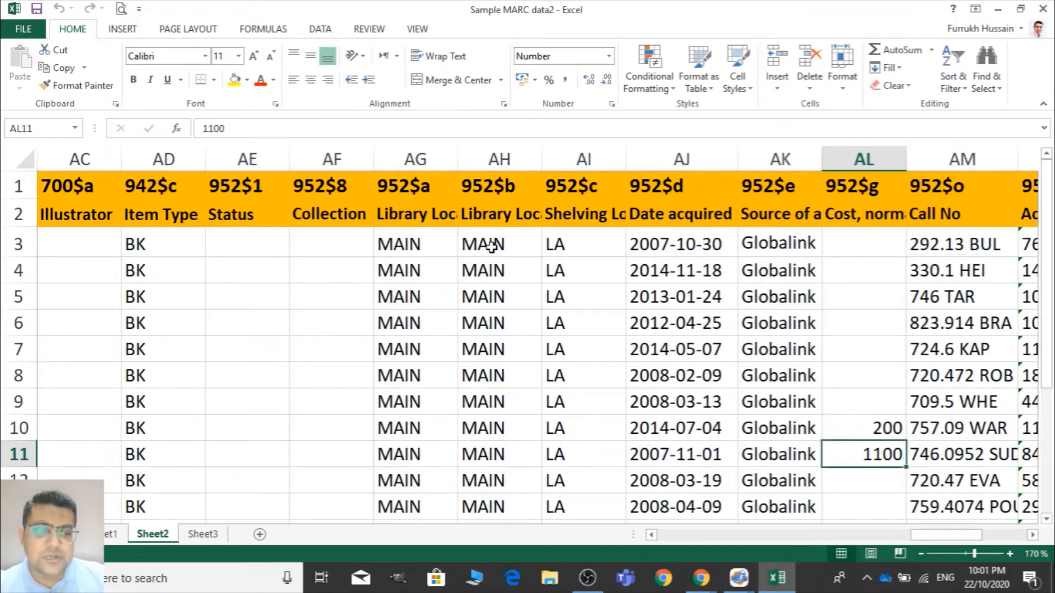
key("Up")
key("Left")
key("Left")
key("Left")
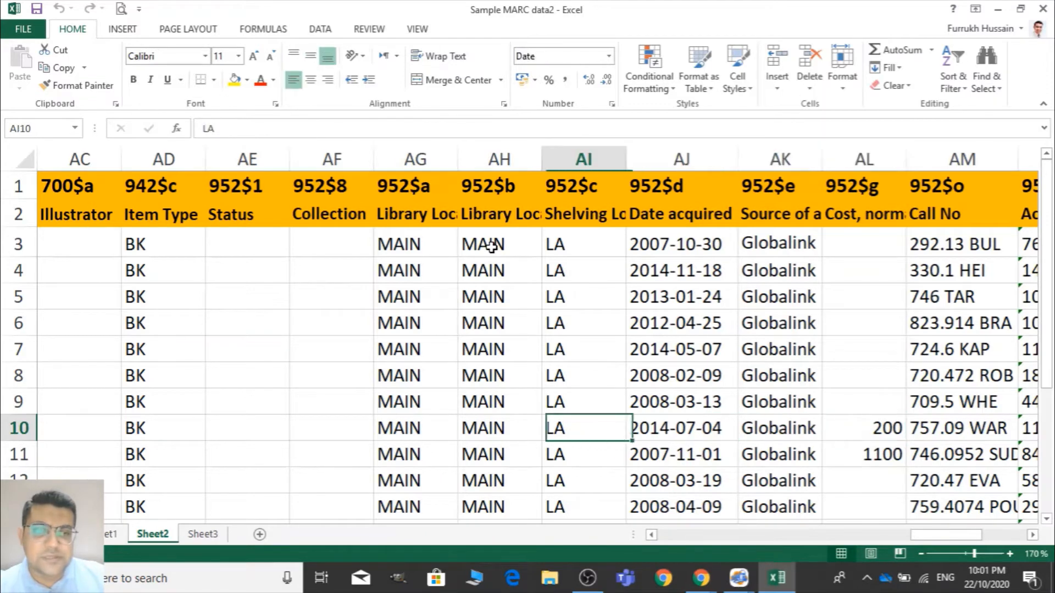
key("Right")
key("Right")
key("Right")
key("Right")
key("Up")
key("Up")
key("Up")
key("Up")
key("Up")
key("Up")
key("Up")
key("Up")
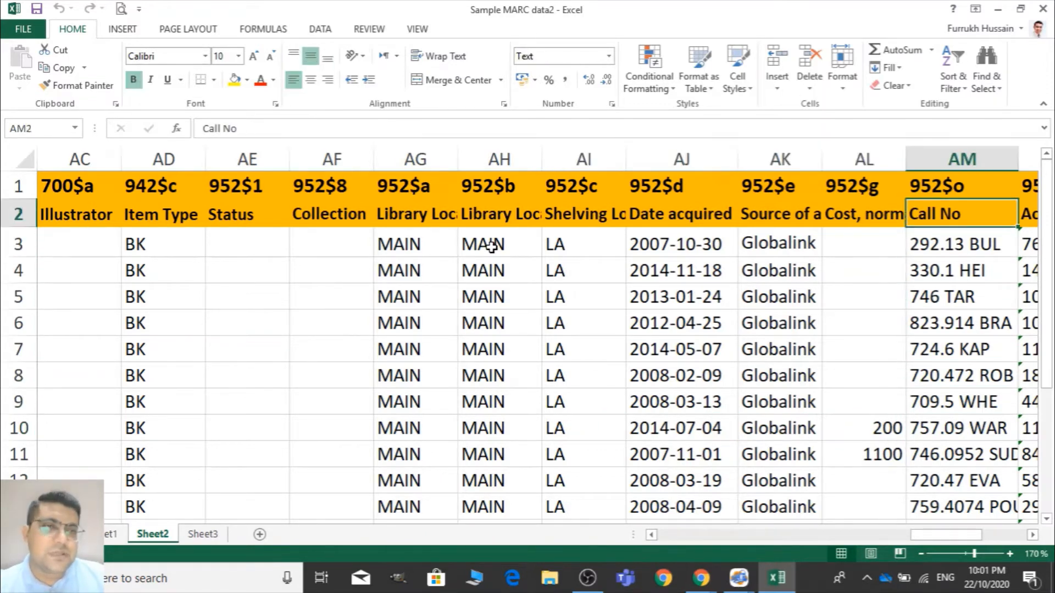
Inspect the 953$8 Second Copy column and its entry for the first item
key("Down")
key("Right")
key("Right")
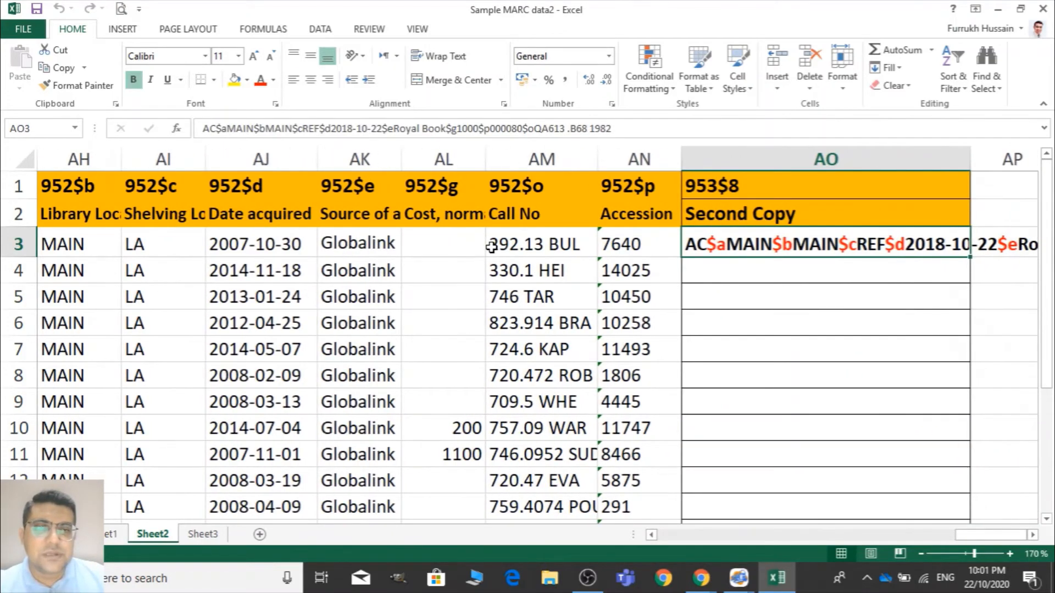
key("Down")
key("Up")
key("Up")
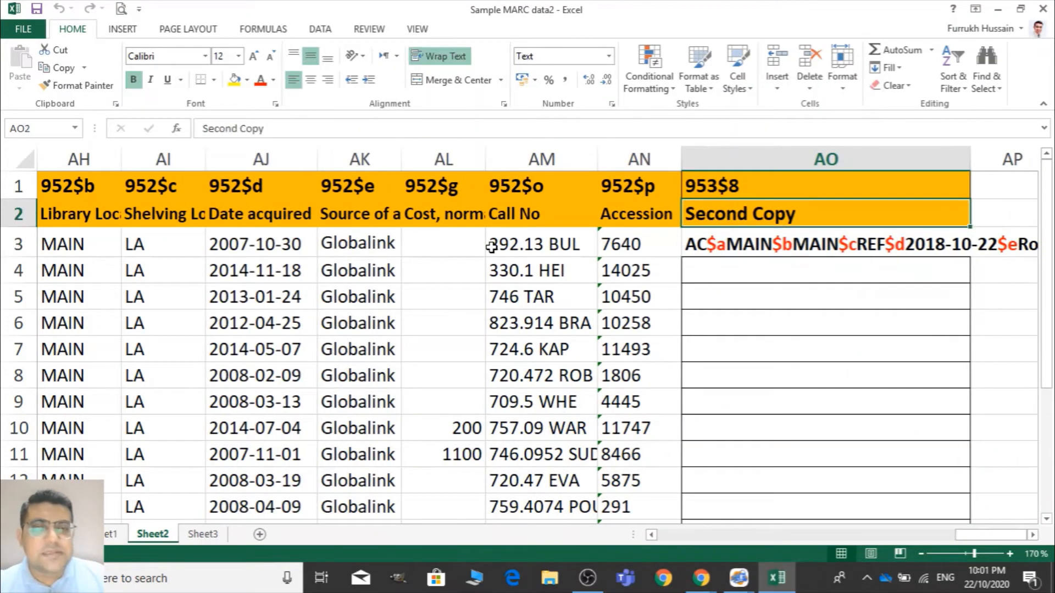
key("Down")
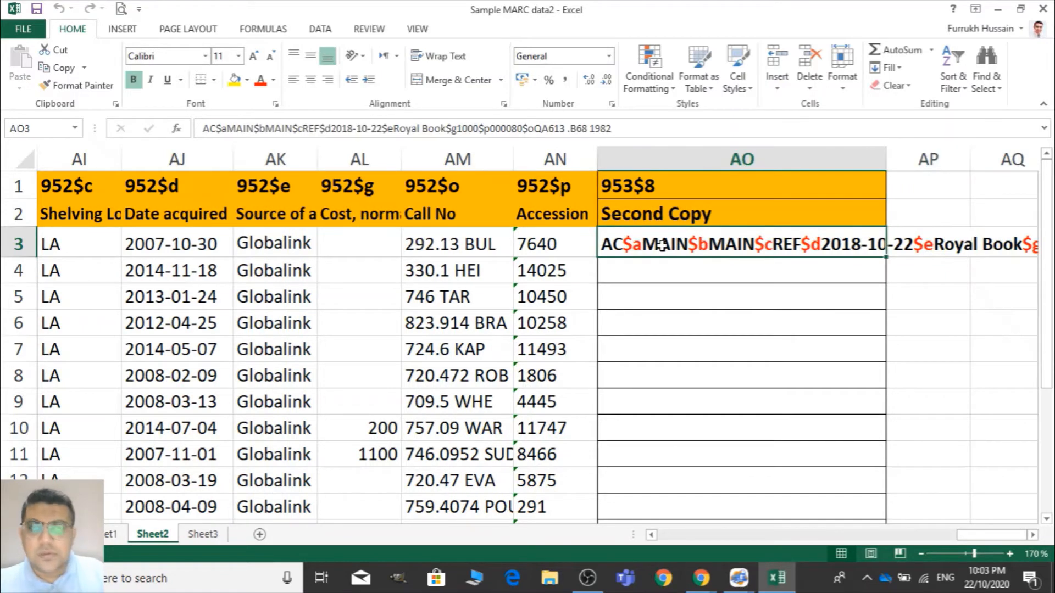
Examine the full second-copy string in AO3, following its subfields across the neighbouring columns to the call number
key("Left")
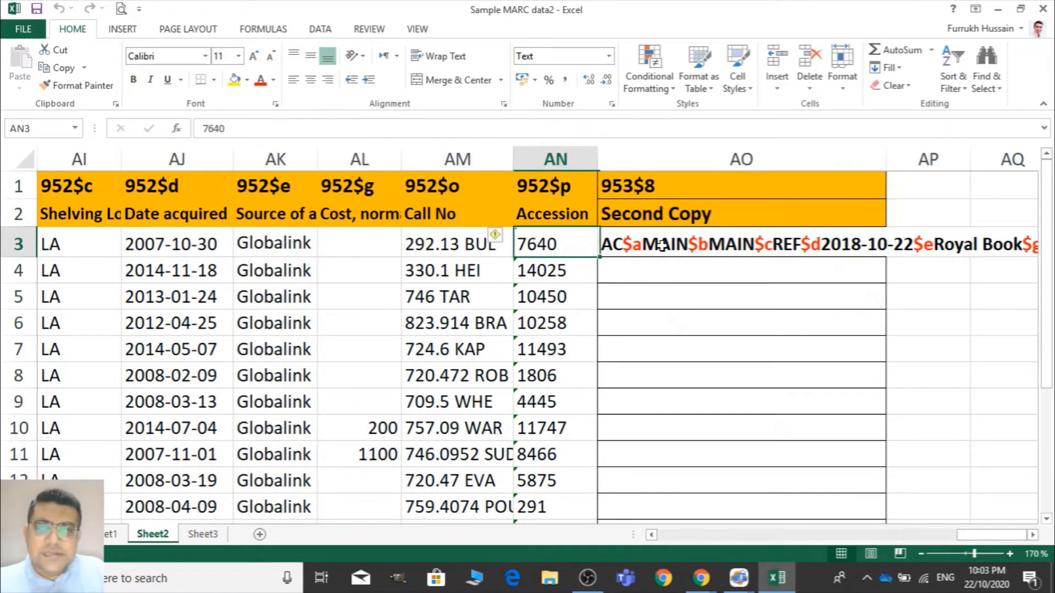
key("Right")
key("Right")
key("Left")
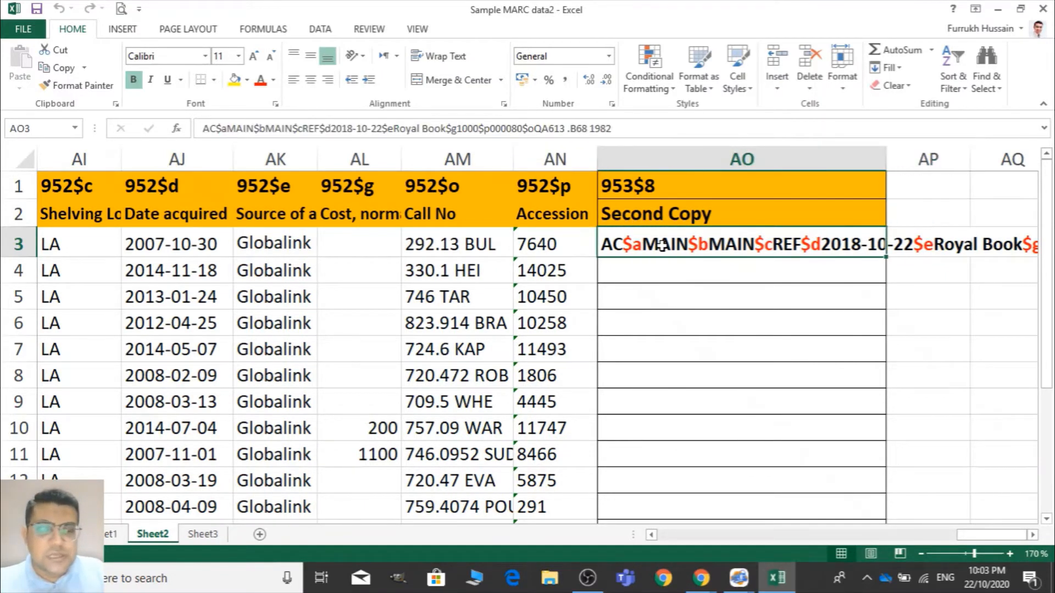
key("Left")
key("Right")
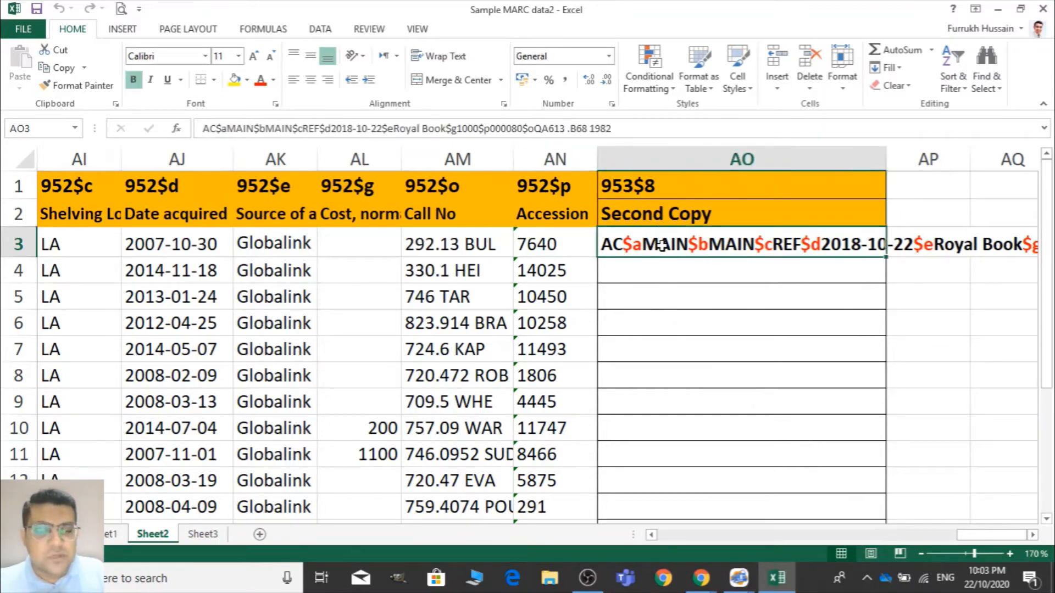
key("Down")
key("Right")
key("Up")
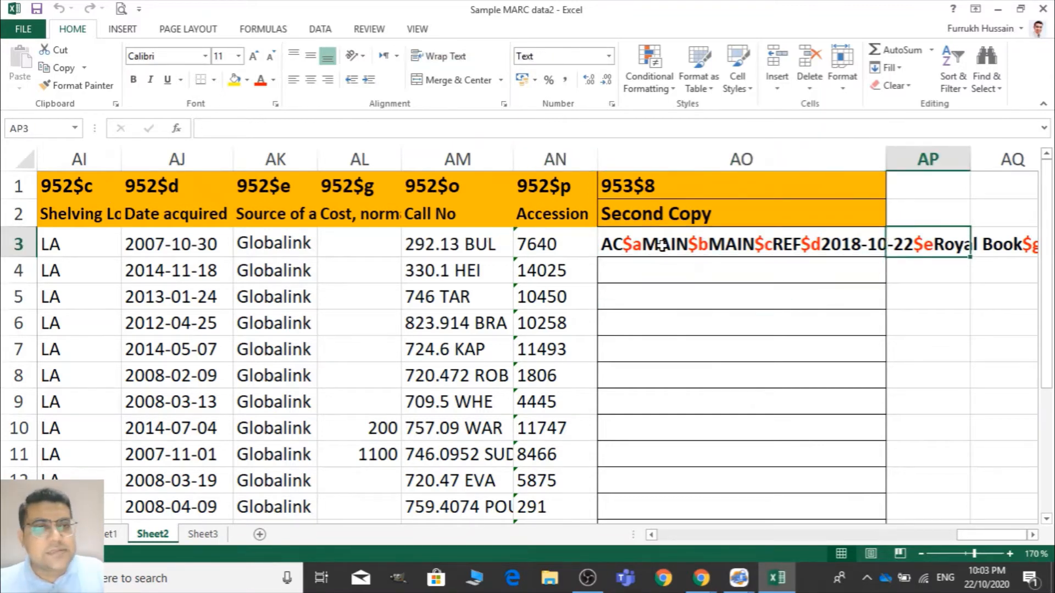
key("Left")
key("Right")
key("Right")
key("Left")
key("Left")
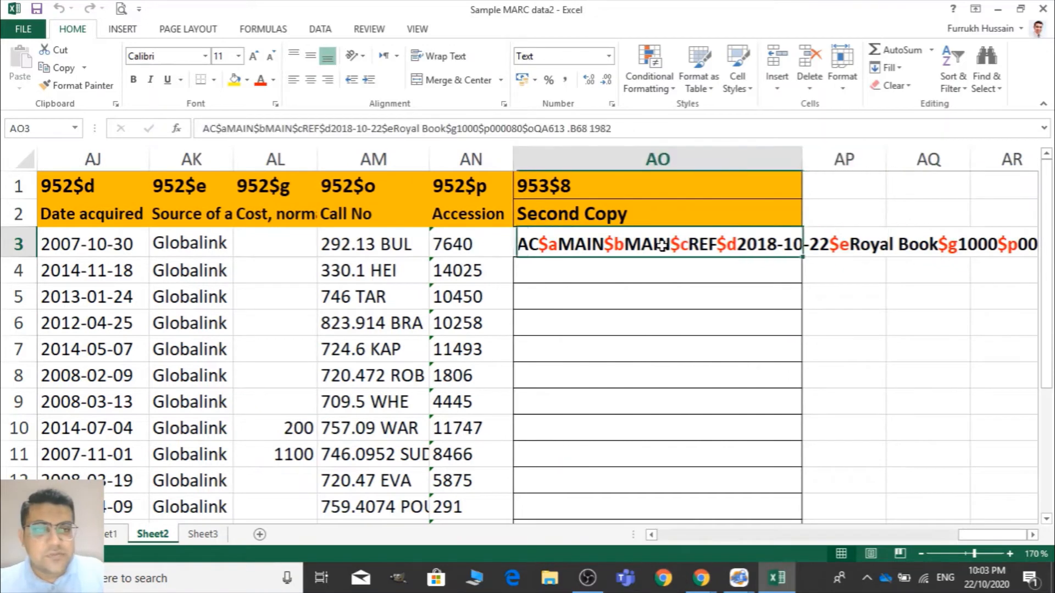
key("Right")
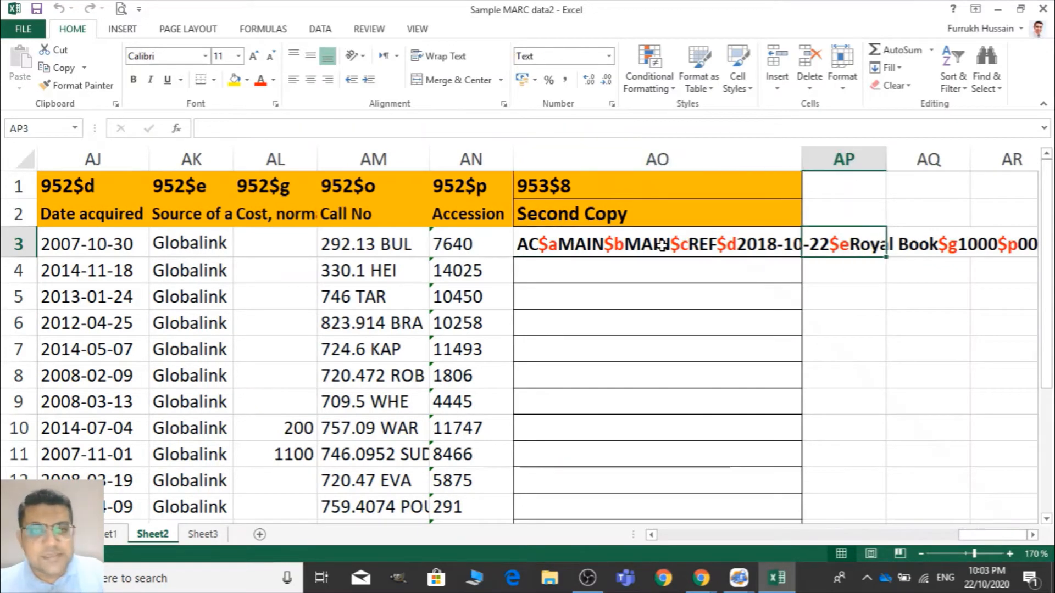
key("Right")
key("Right")
key("Right")
key("Right")
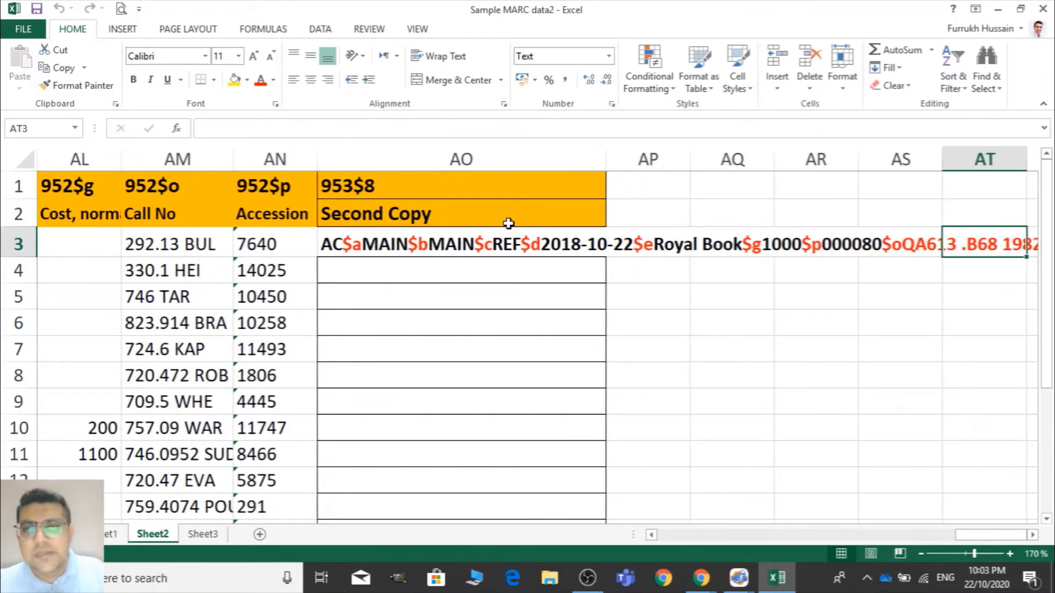
left_click(472, 241)
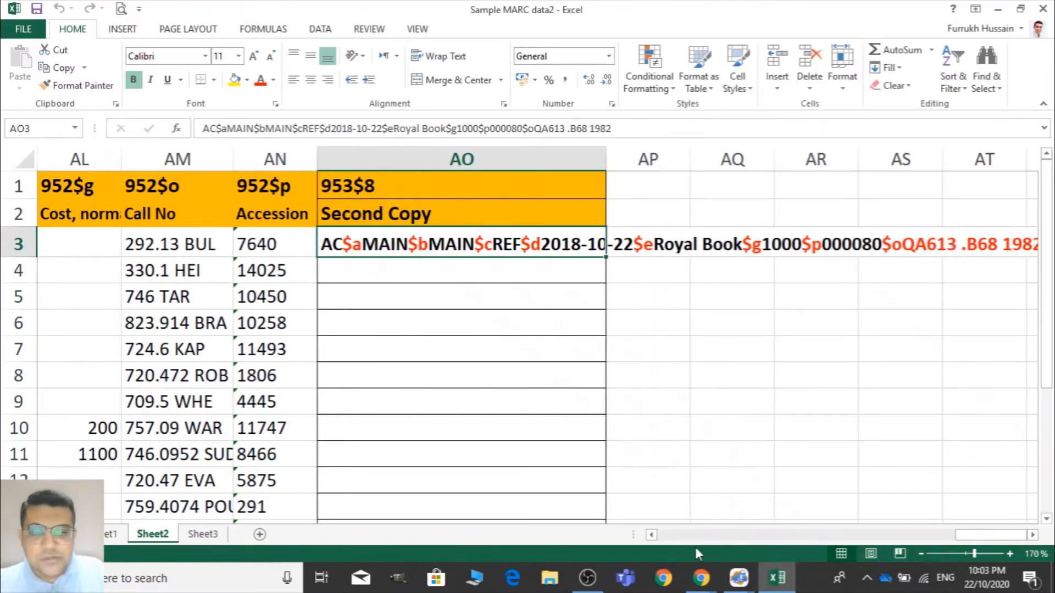
Switch from Excel back to the Sheet2.mrk records in MarcEditor
left_click_drag(963, 535, 885, 533)
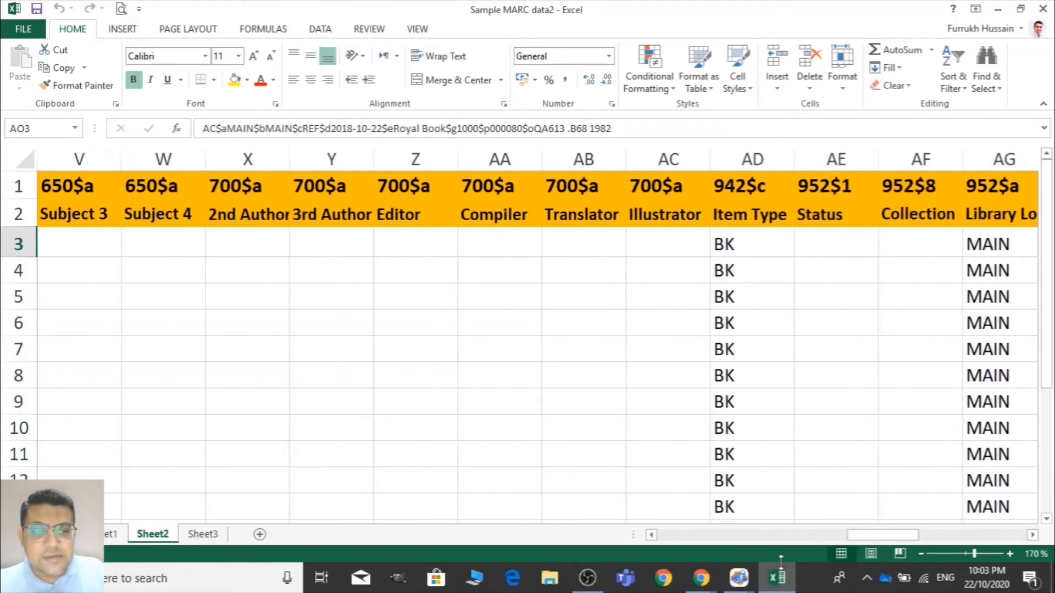
mouse_move(733, 588)
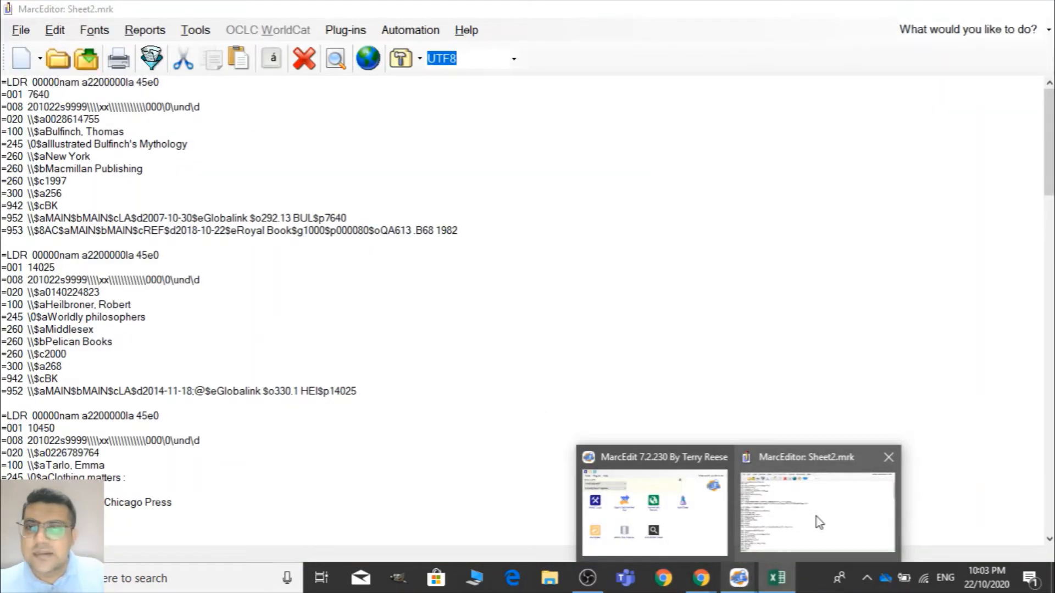
left_click(819, 522)
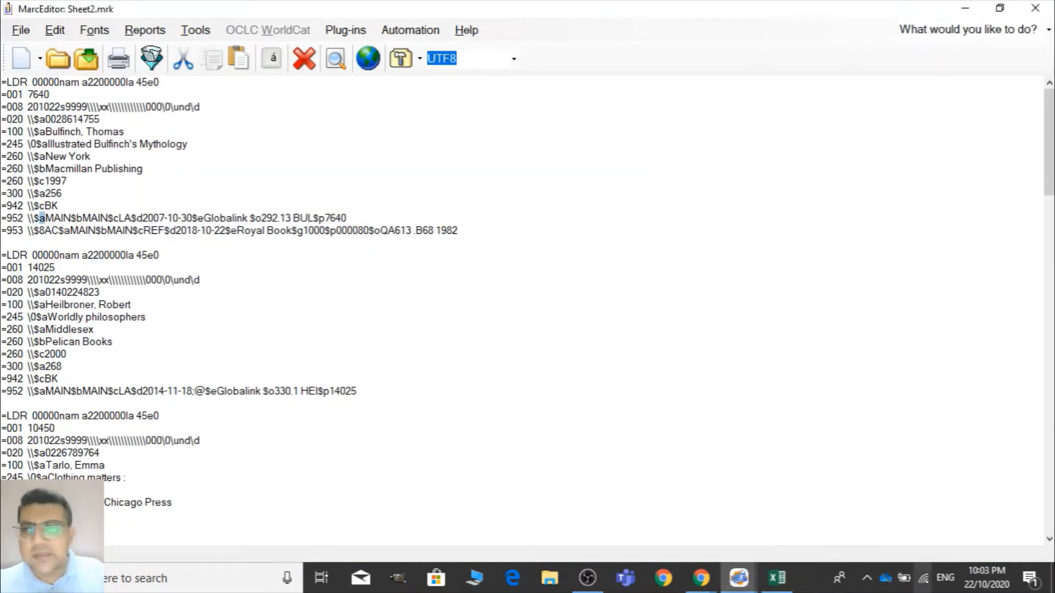
Retag the first record's second-copy field from 953 to 952 and save Sheet2.mrk
left_click(82, 216)
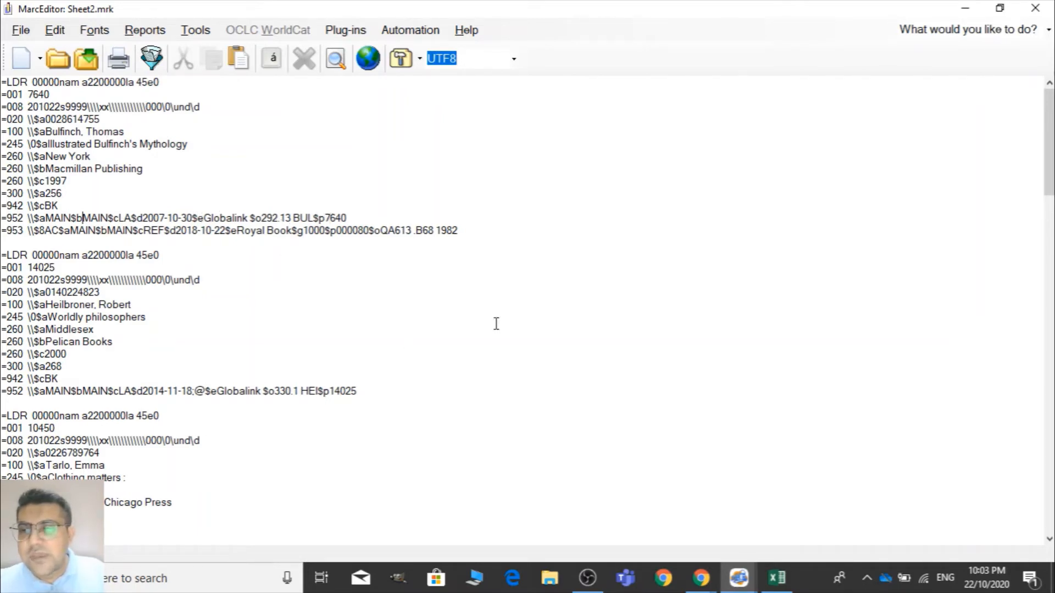
left_click_drag(1051, 166, 1050, 269)
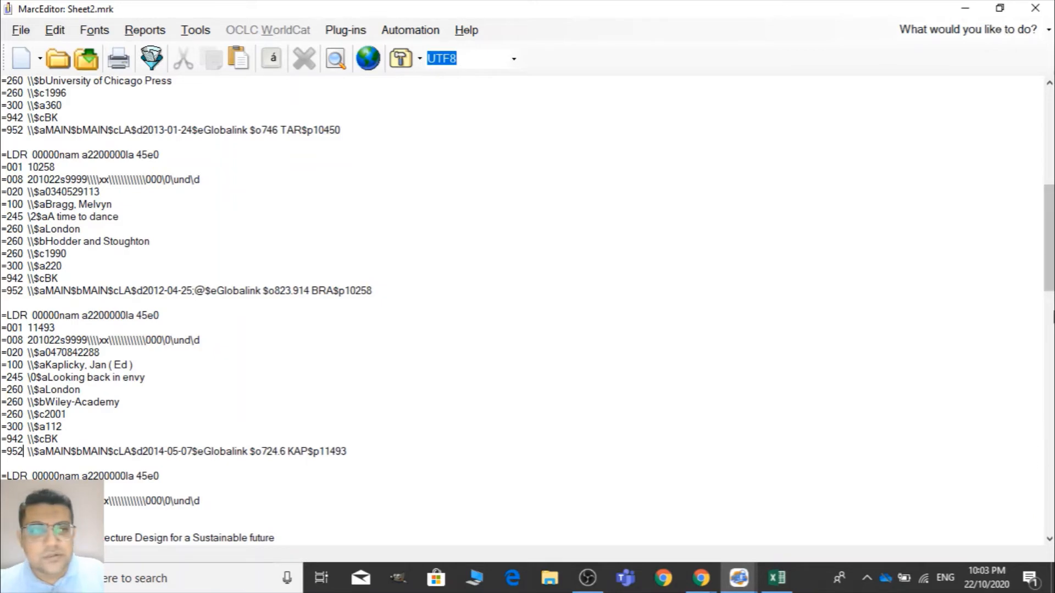
left_click_drag(1050, 275, 1050, 178)
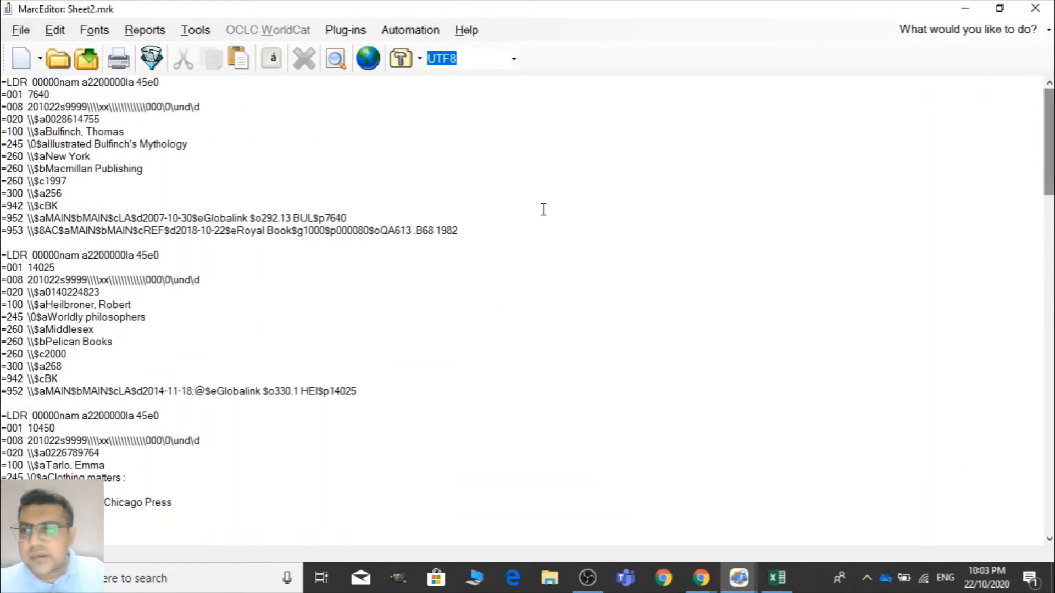
left_click(24, 230)
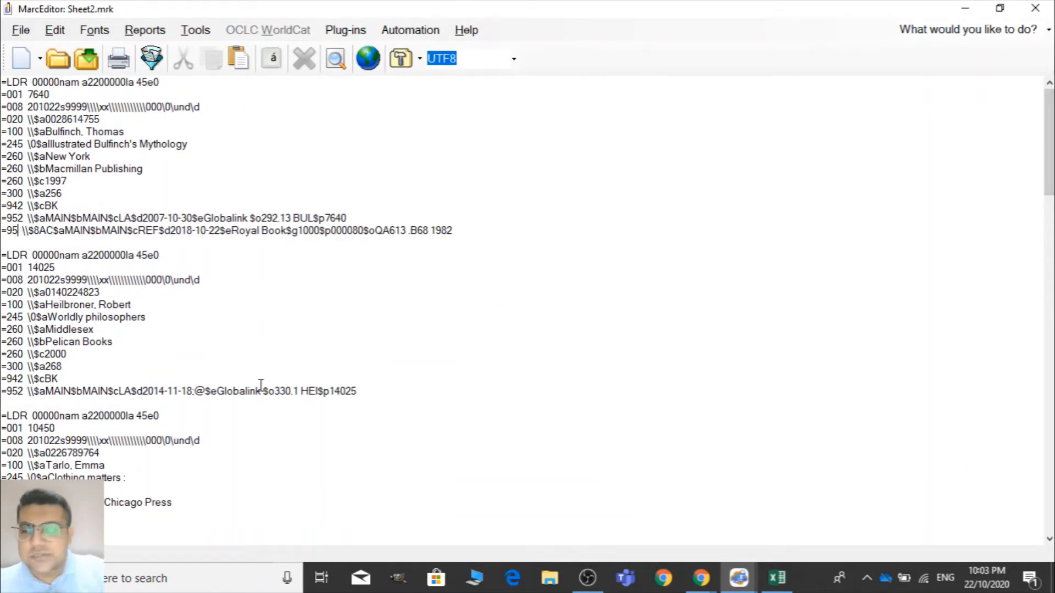
key("BackSpace")
type("2")
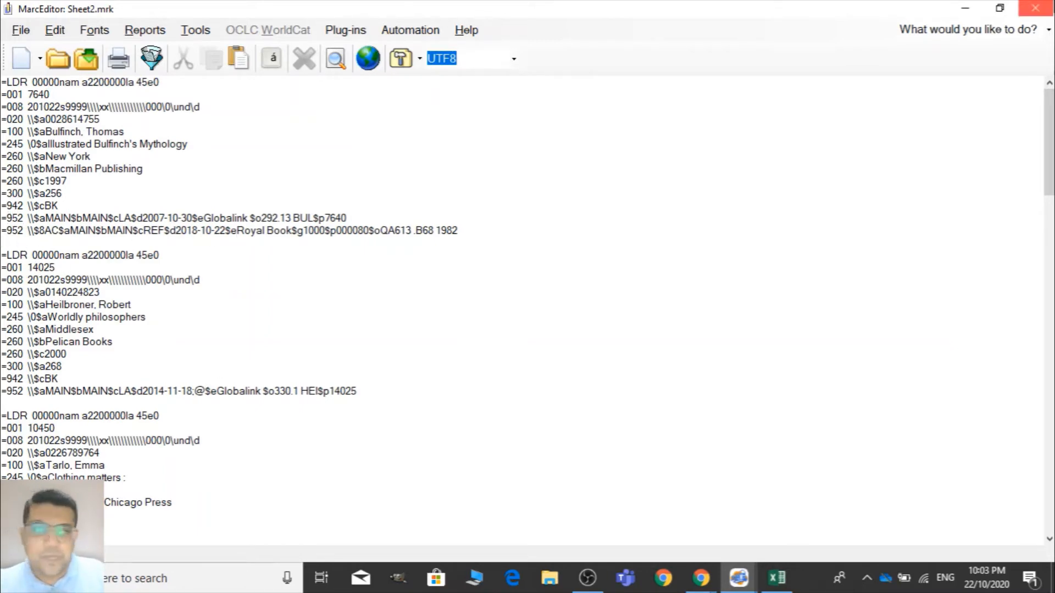
key("ctrl+s")
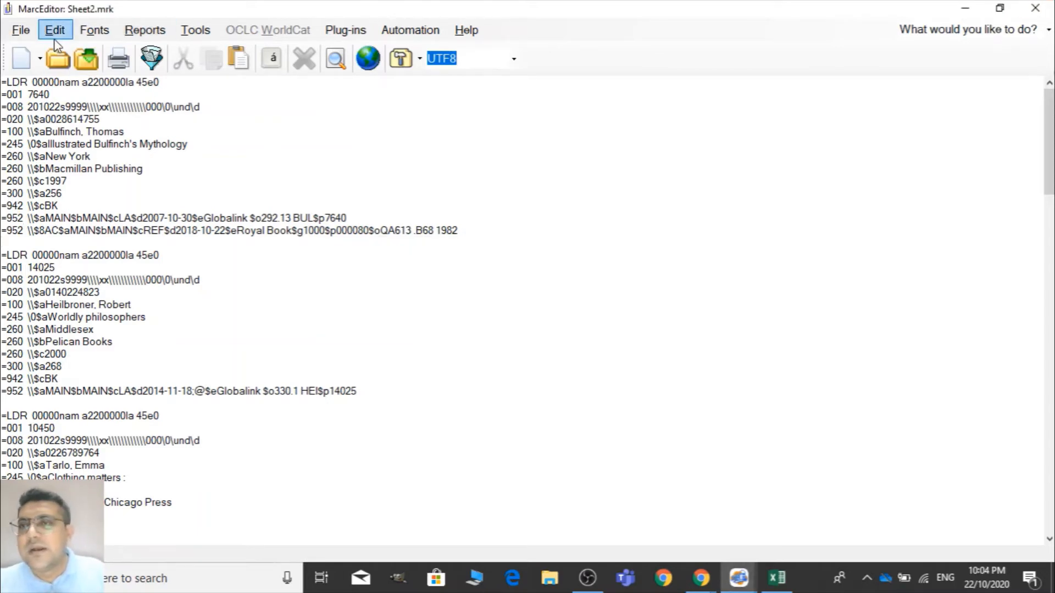
Compile the records into a binary MARC file (.mrc) named sheet2 on the Desktop
left_click(152, 57)
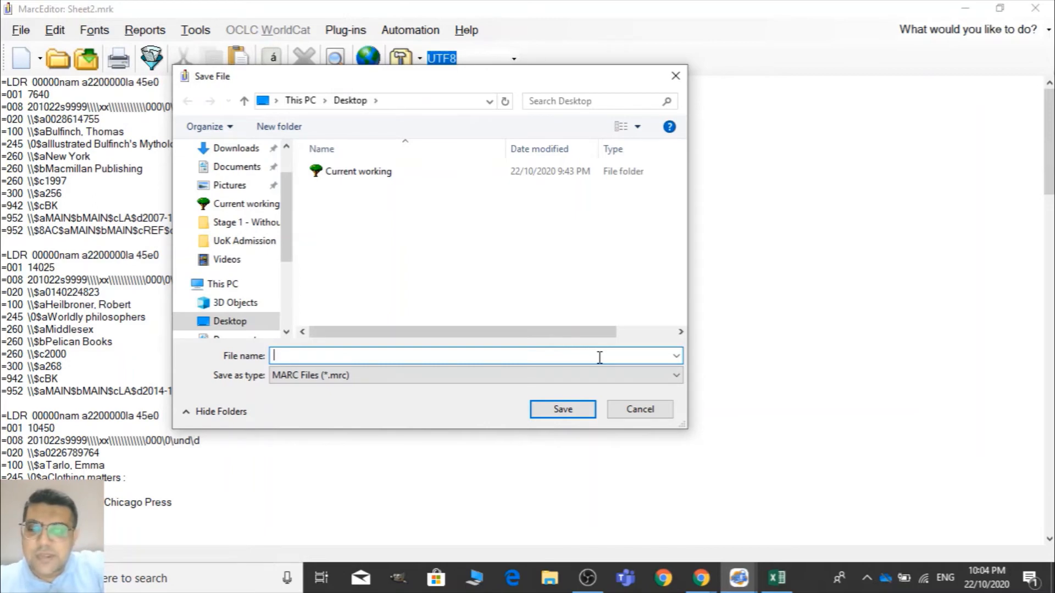
type("sheet2")
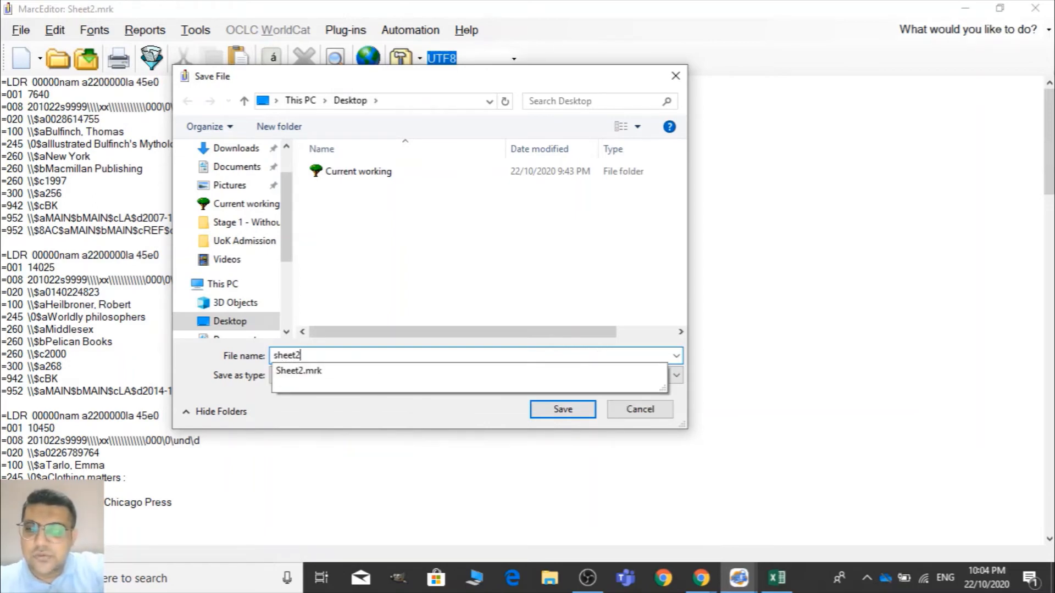
left_click(589, 289)
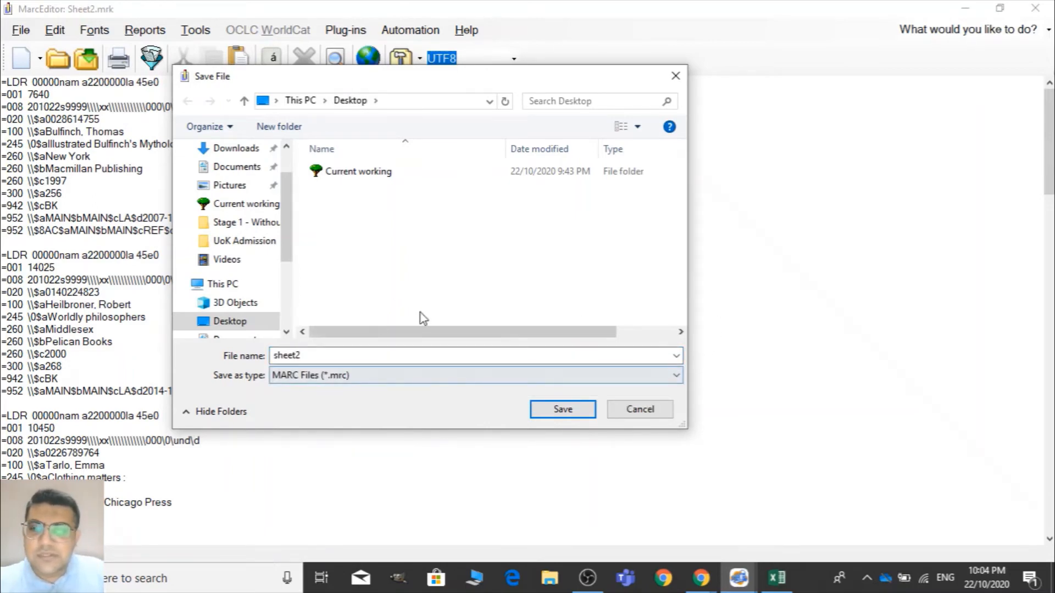
left_click(585, 415)
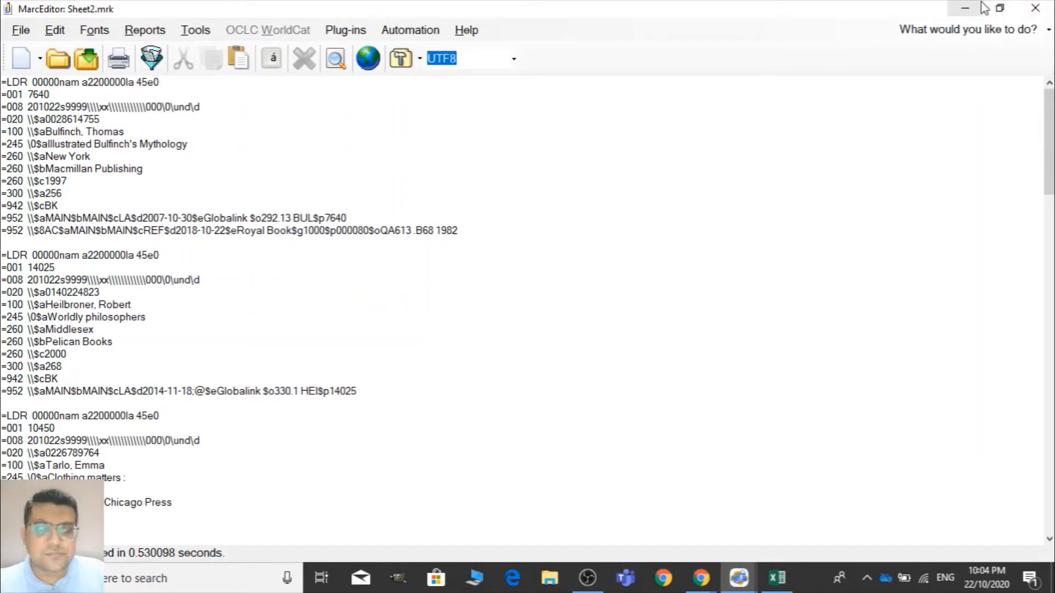
Show the desktop and arrange the compiled sheet2 file and the Sheet2 text file beside the Sample MARC data2 workbook
left_click_drag(1050, 187, 1046, 555)
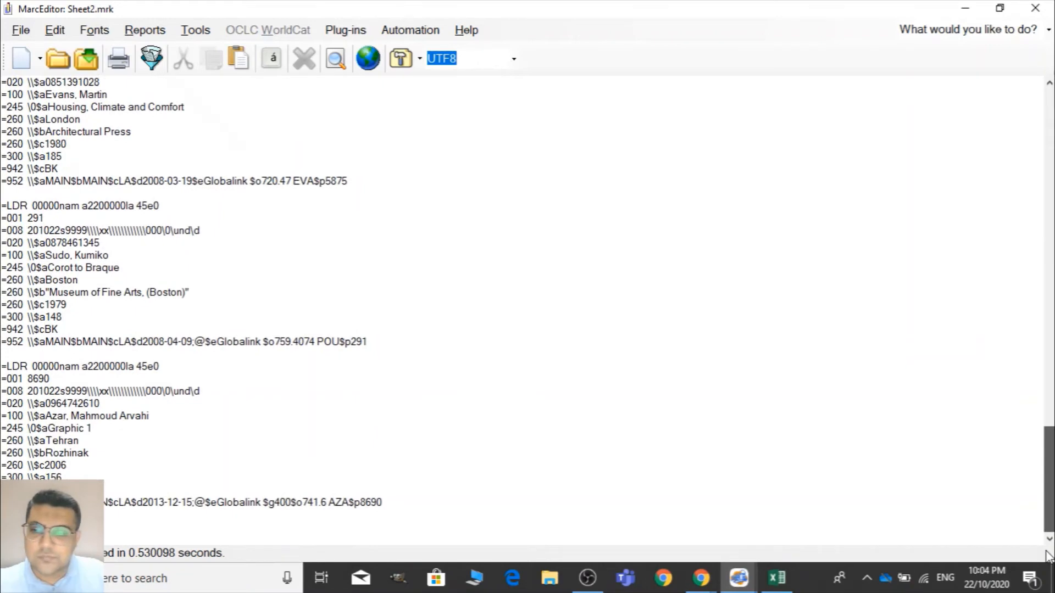
left_click(776, 577)
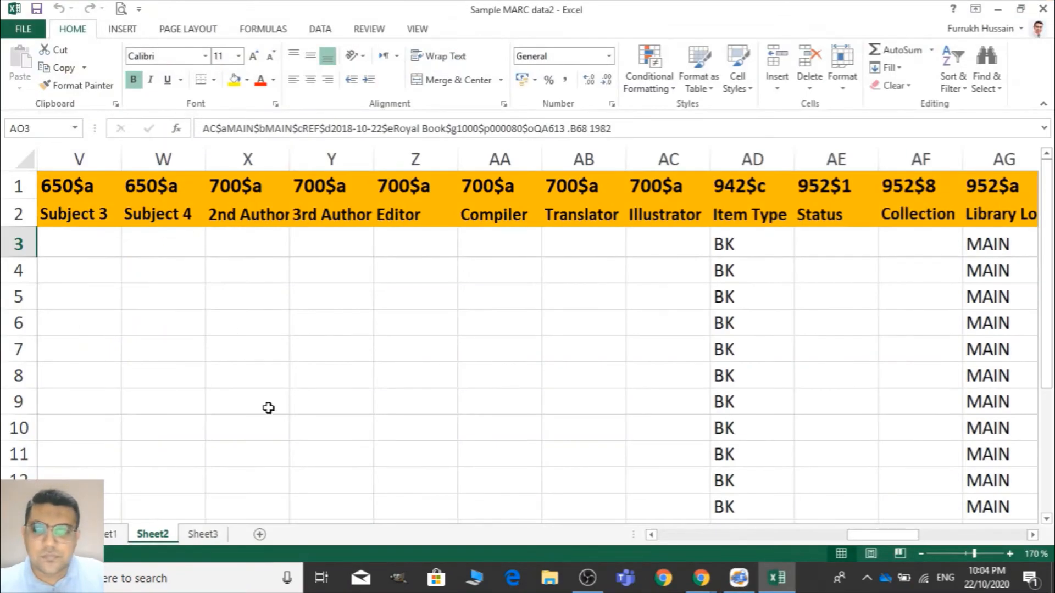
key("super+d")
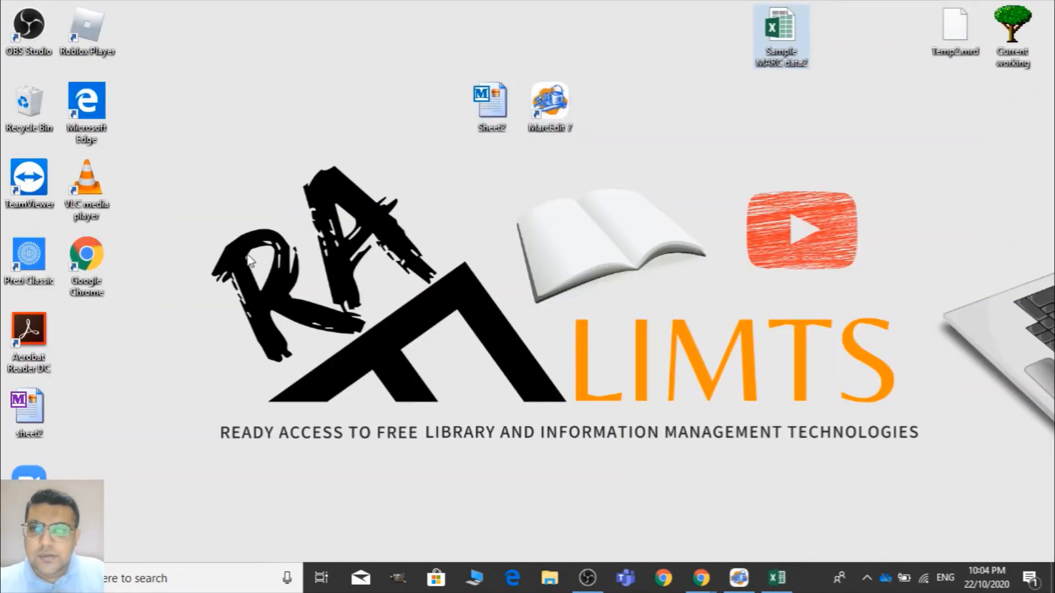
left_click_drag(30, 423, 439, 112)
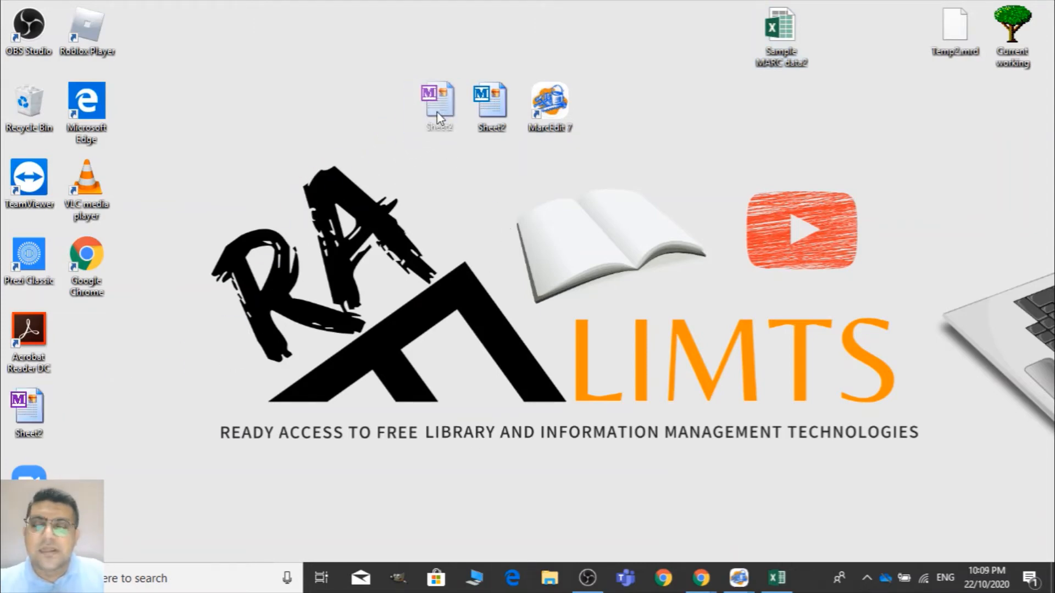
left_click_drag(437, 113, 438, 113)
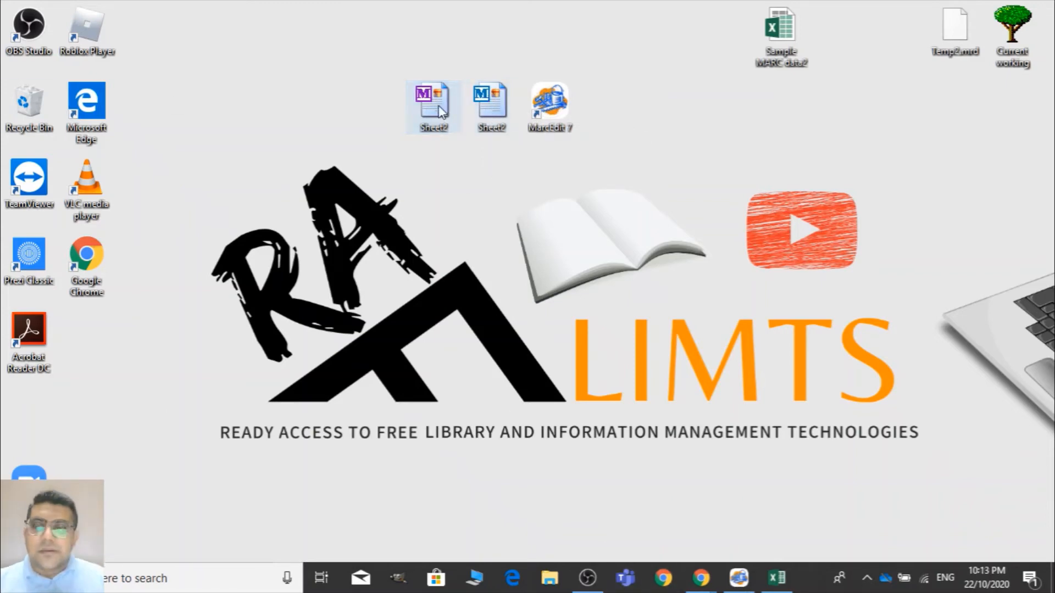
left_click_drag(434, 110, 559, 52)
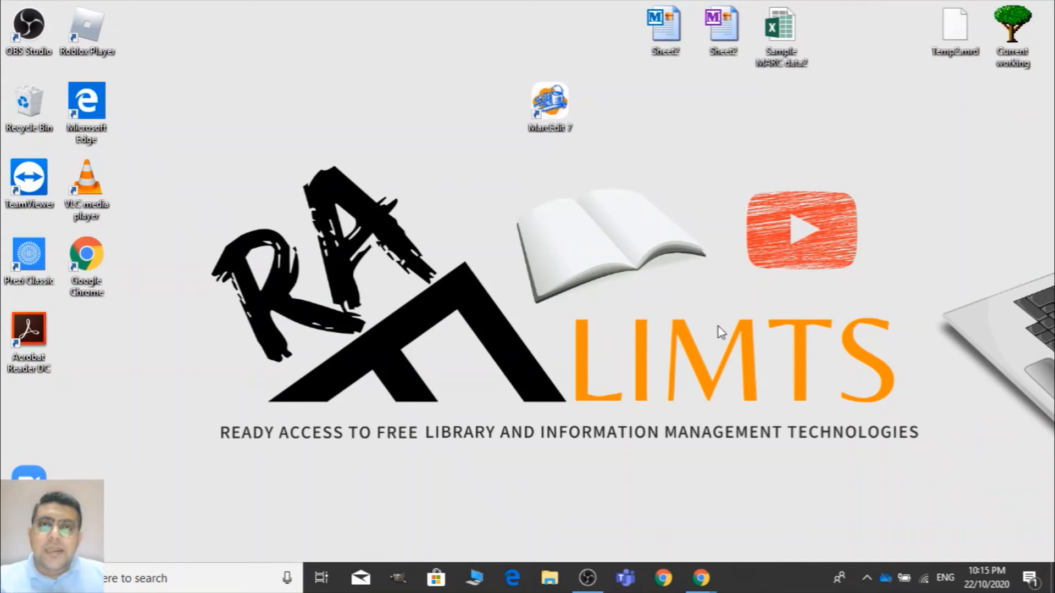
Launch MarcEdit 7, open the Delimited Text Translator and load the Sample MARC data2 .xlsx workbook as the source file
double_click(546, 109)
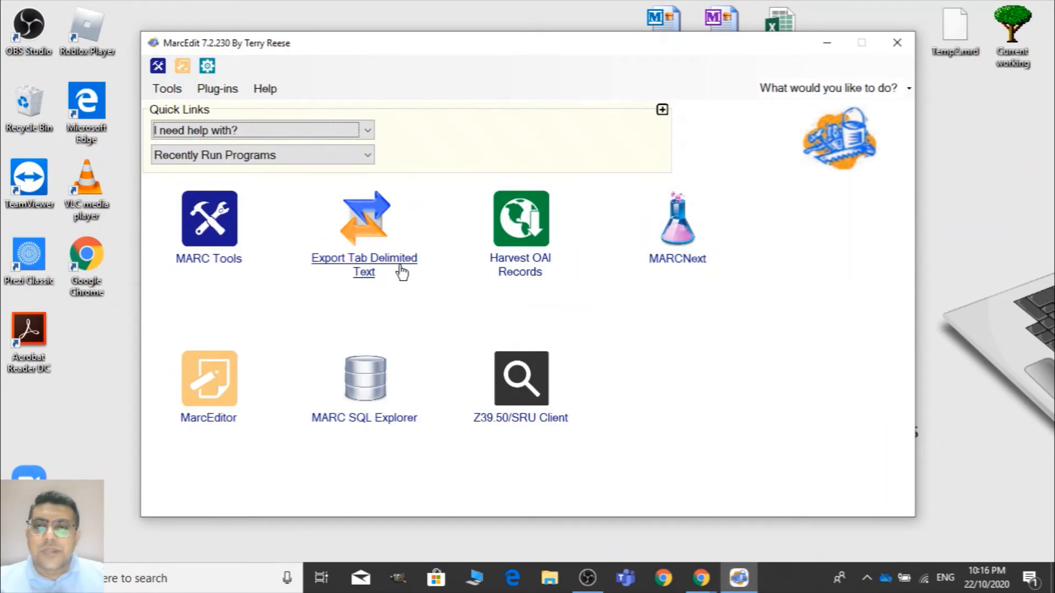
left_click(380, 235)
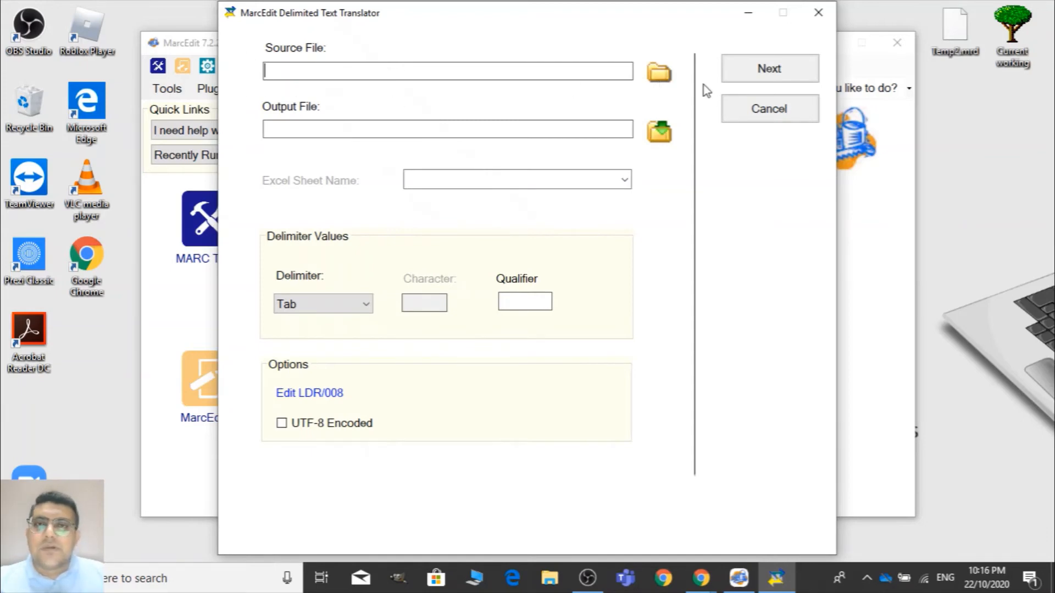
left_click(655, 81)
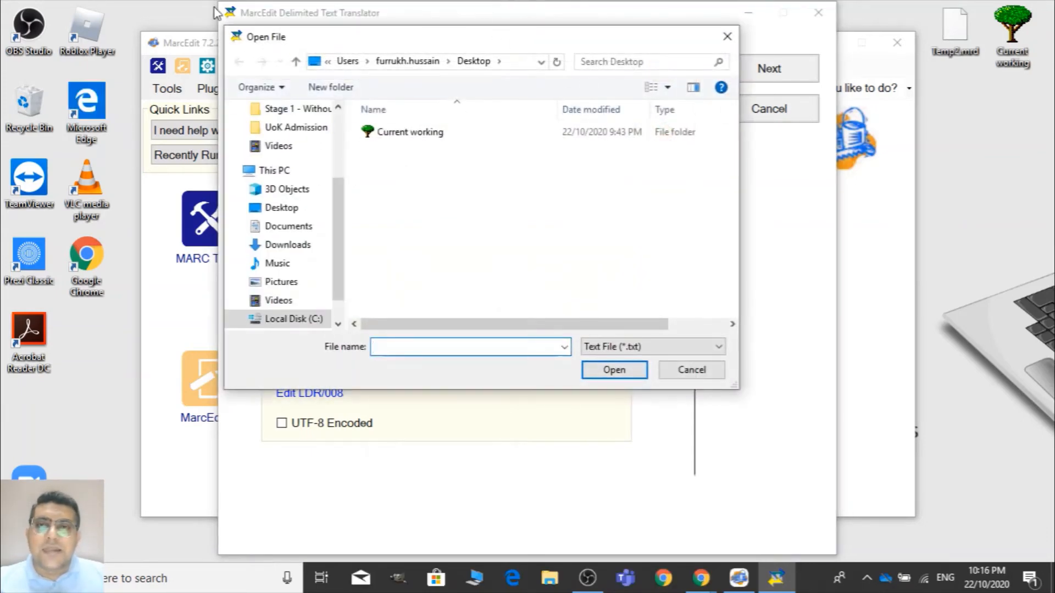
left_click(615, 346)
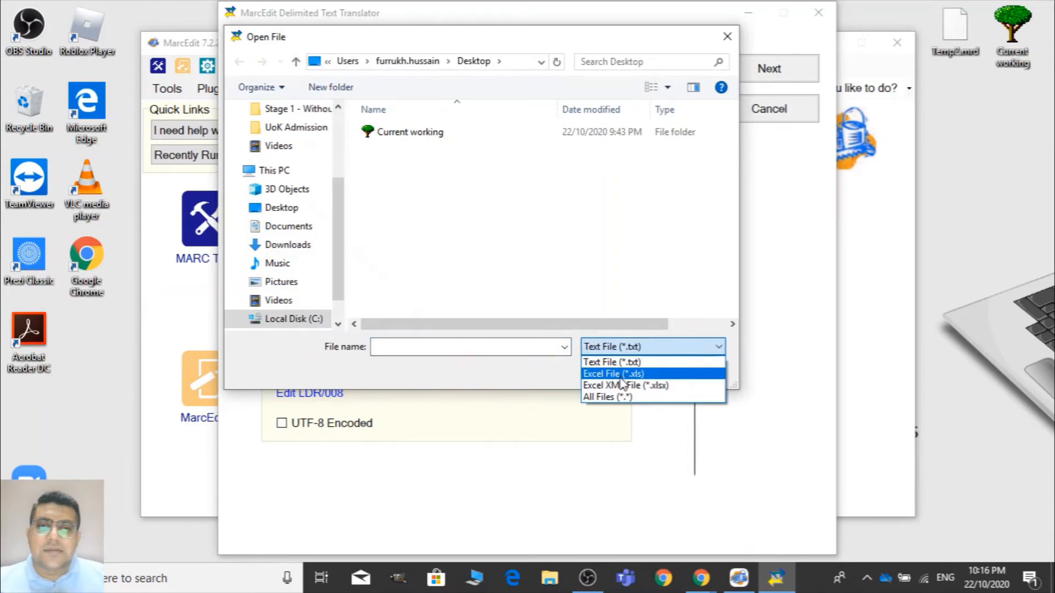
left_click(623, 384)
left_click(409, 148)
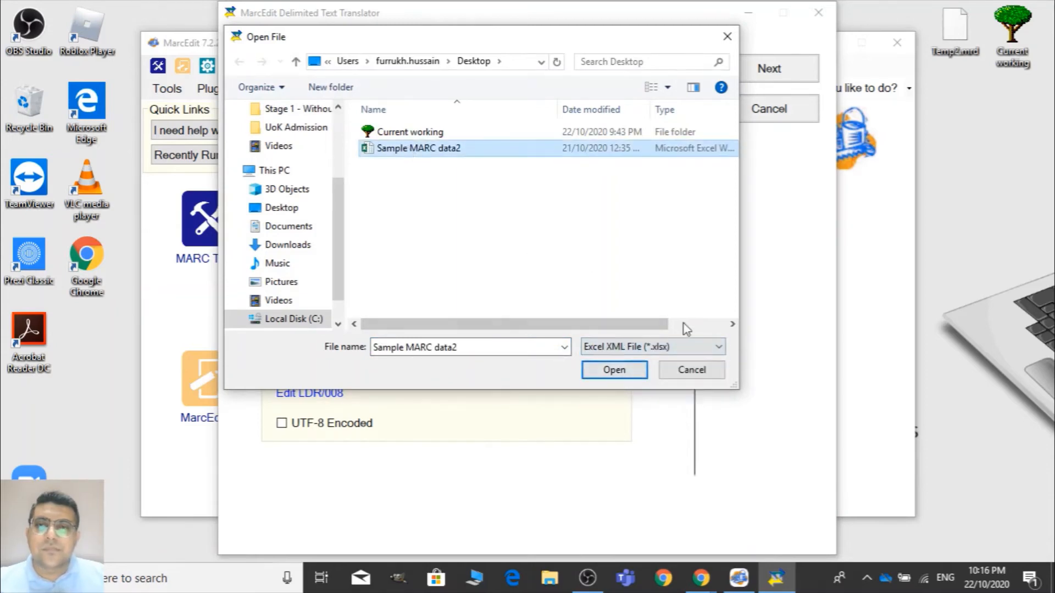
left_click(642, 376)
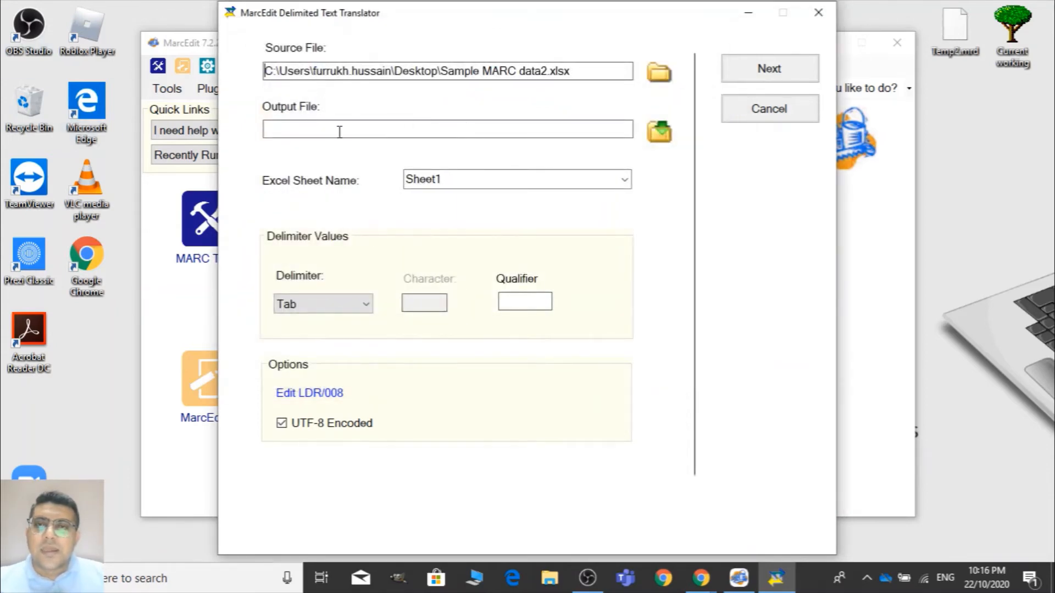
Set the output to a MARC text file named sheet1 on the Desktop
left_click(662, 140)
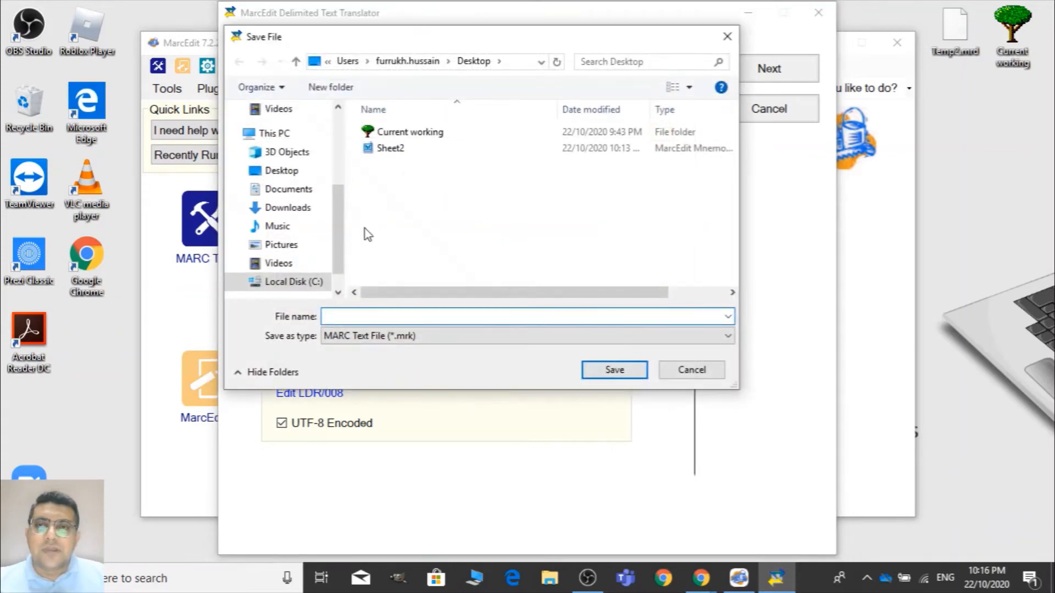
type("shee")
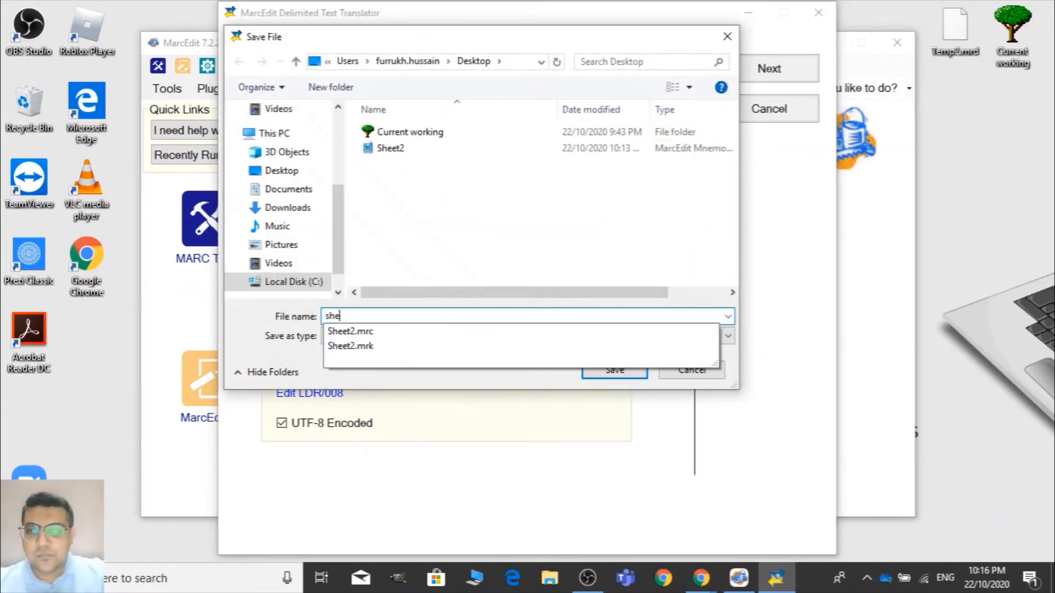
key("BackSpace")
key("BackSpace")
key("BackSpace")
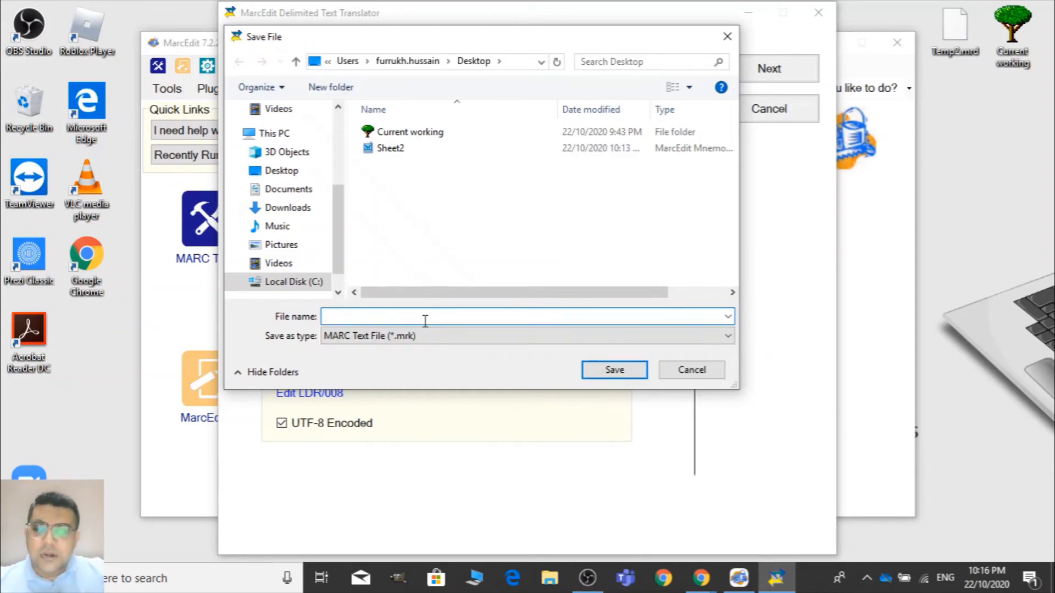
type("sheet1")
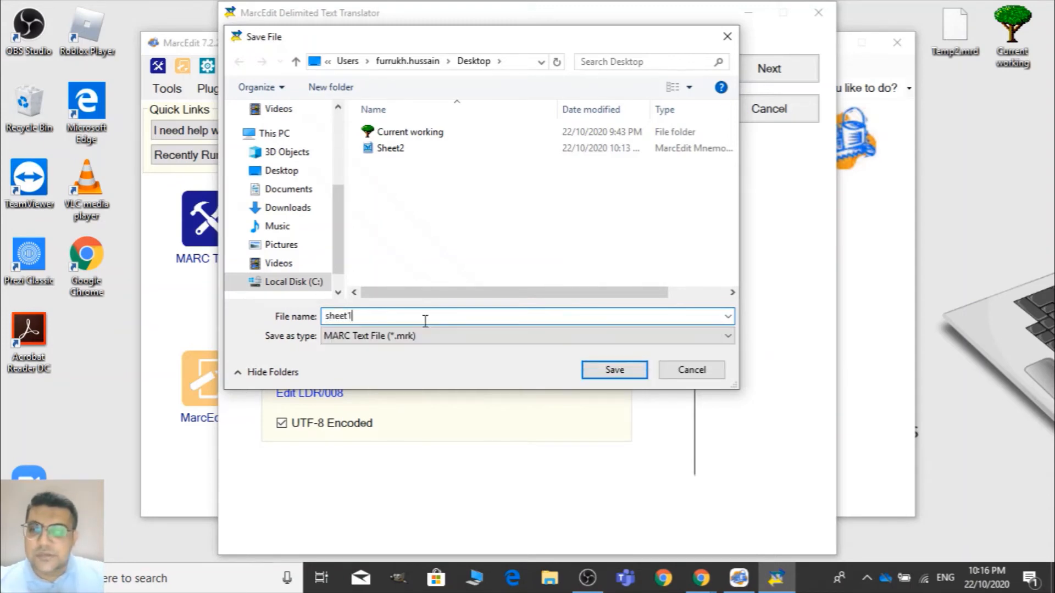
left_click(613, 369)
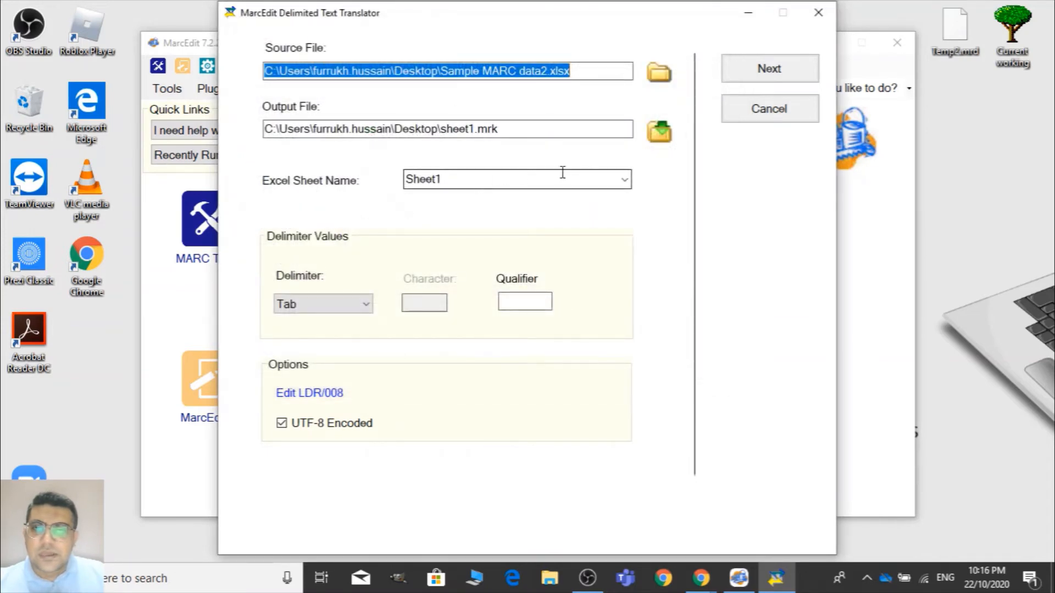
Choose Sheet1 as the Excel sheet to convert and auto-generate its field mapping arguments
left_click(624, 179)
left_click(434, 201)
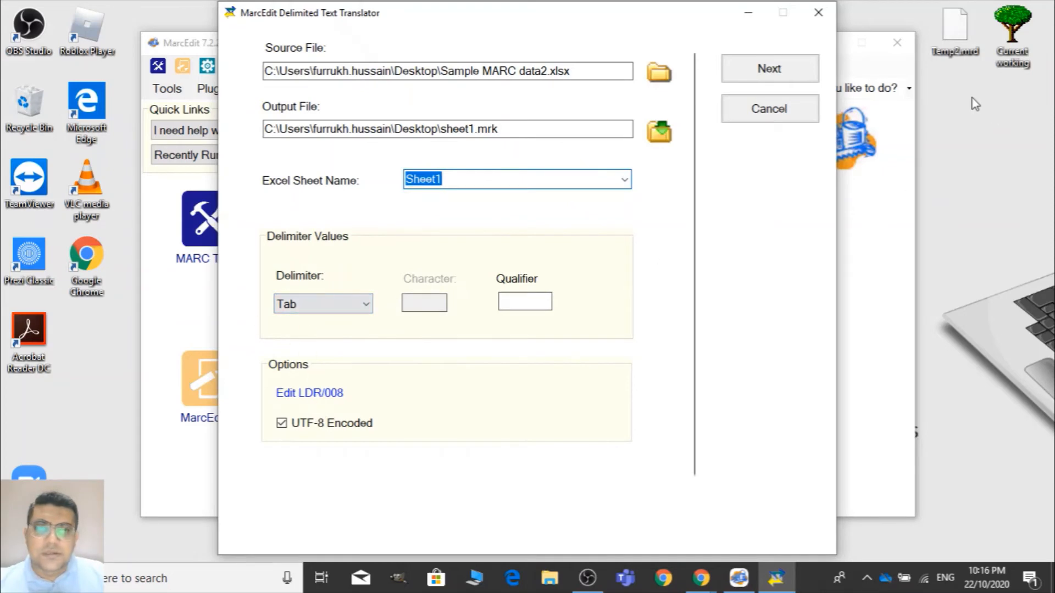
left_click(811, 80)
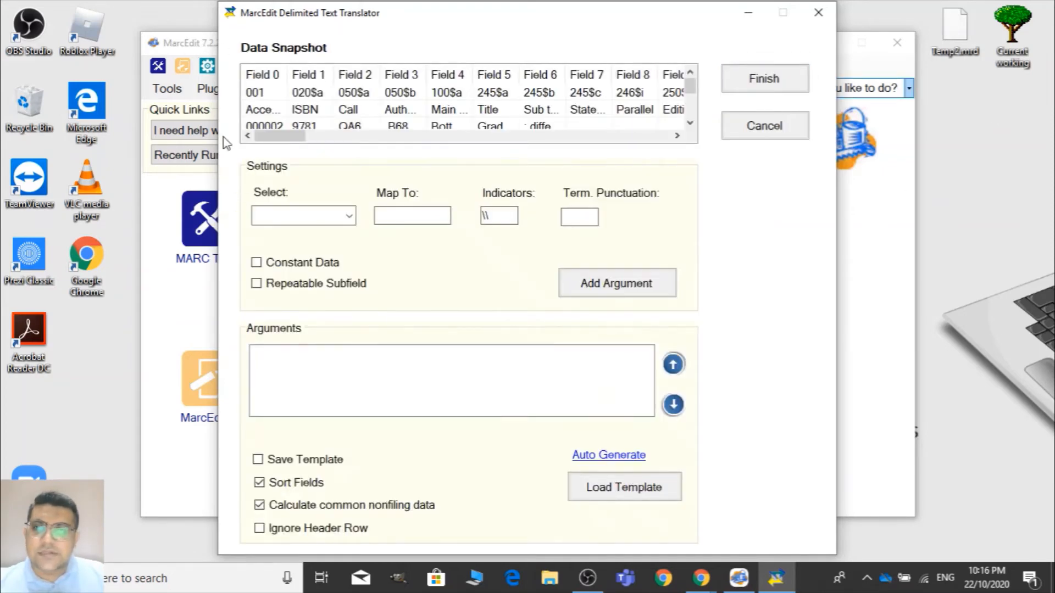
left_click(634, 458)
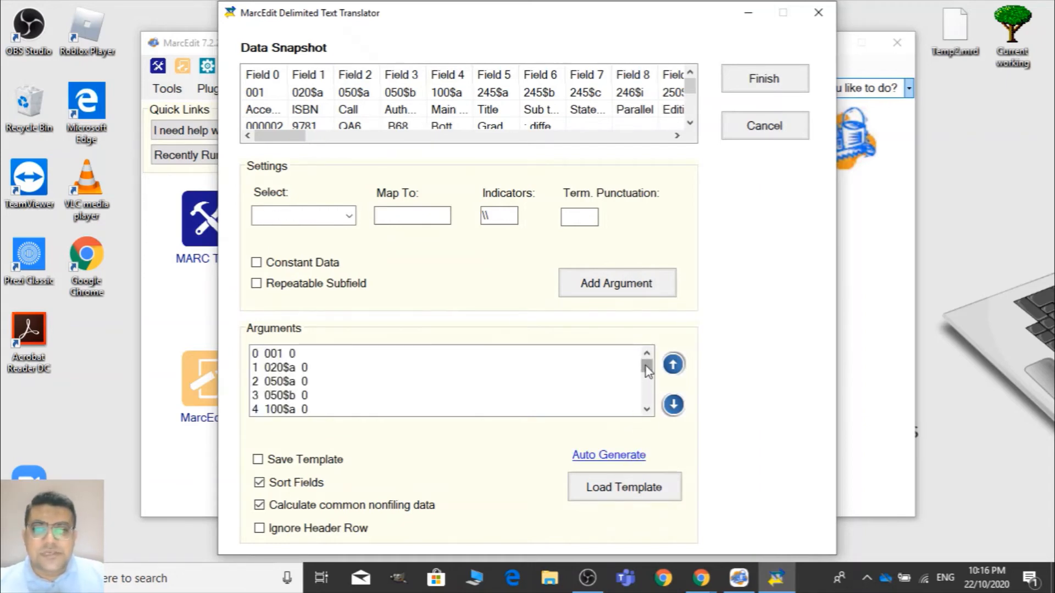
Review the auto-generated field mapping arguments, from 001 through the repeated 952 to 955 copy fields
left_click_drag(647, 370, 650, 421)
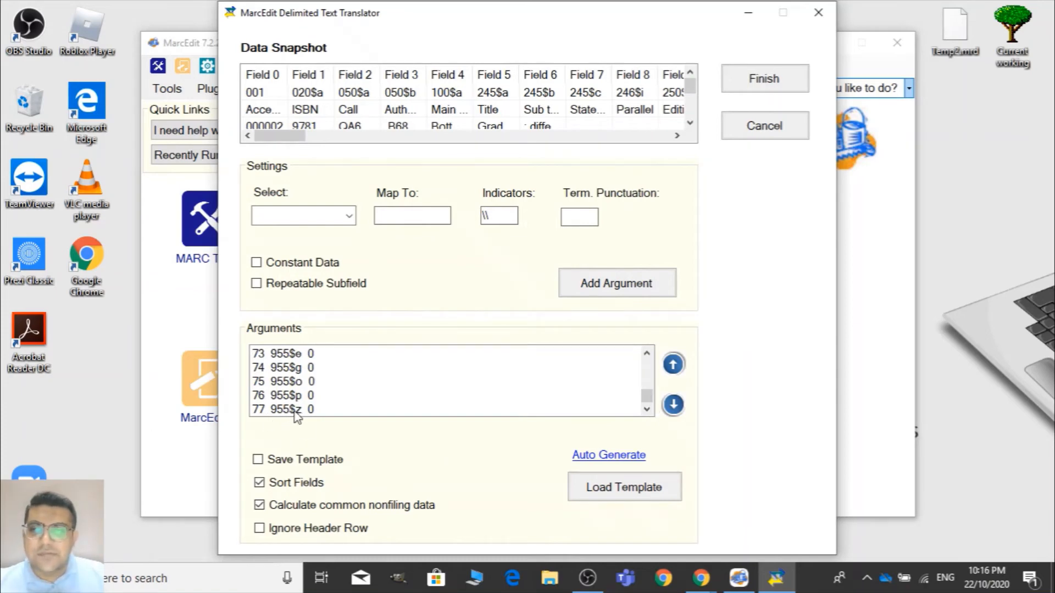
left_click_drag(652, 407, 650, 369)
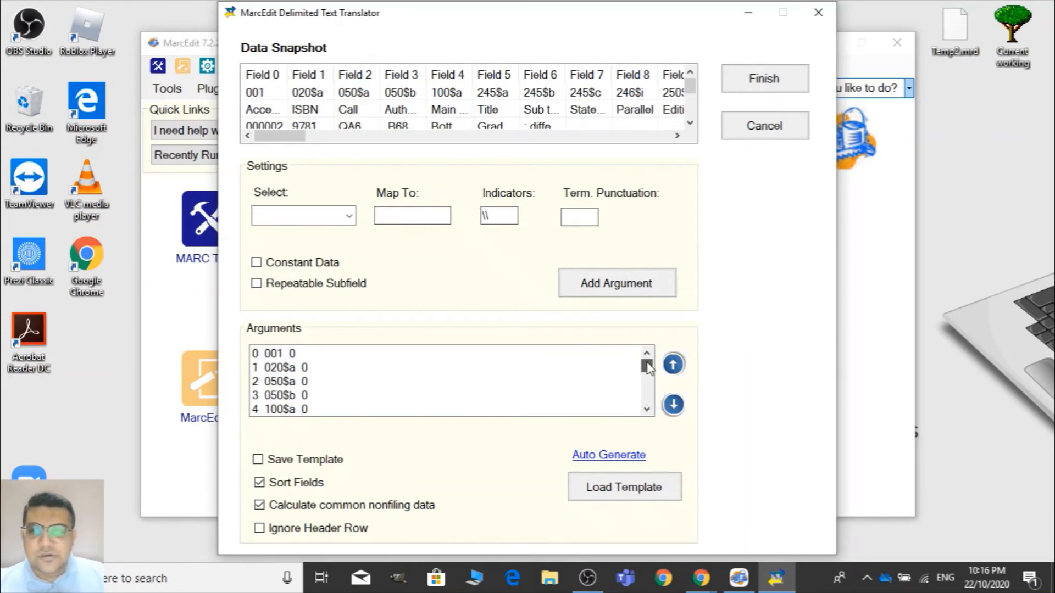
left_click(647, 410)
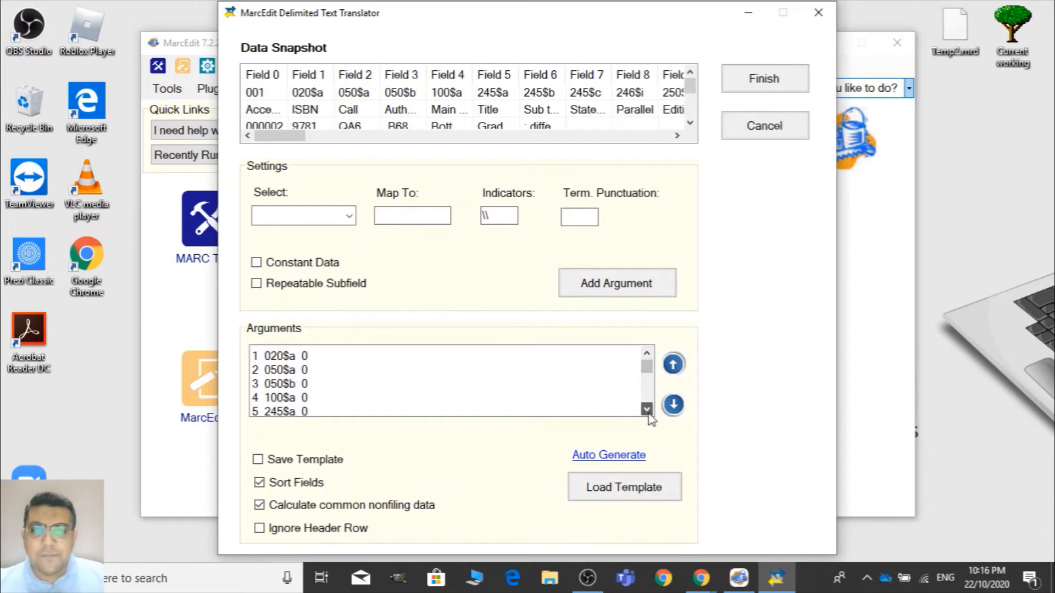
left_click(647, 410)
left_click(647, 410)
left_click(647, 410)
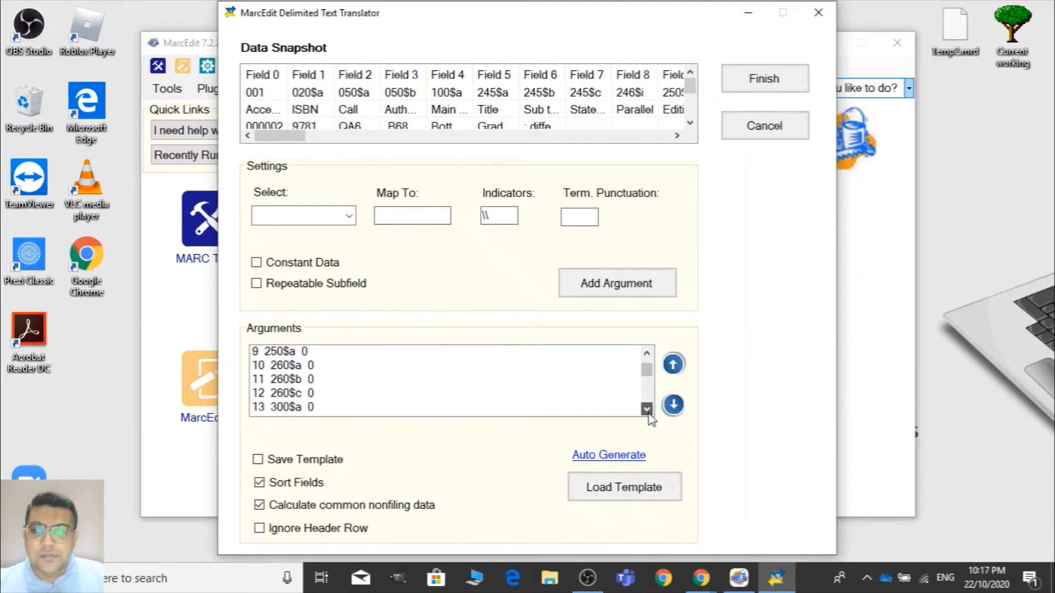
left_click(647, 410)
left_click(647, 409)
left_click(647, 410)
left_click(647, 410)
left_click(647, 409)
left_click(647, 410)
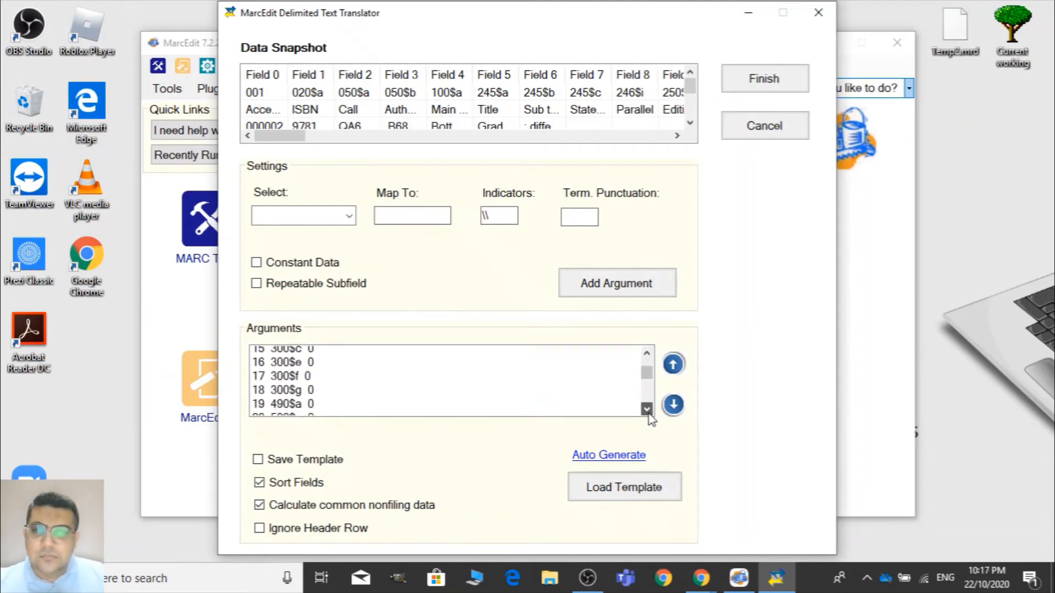
left_click(647, 410)
left_click(647, 410)
left_click(648, 410)
left_click(647, 410)
left_click(647, 409)
left_click(647, 410)
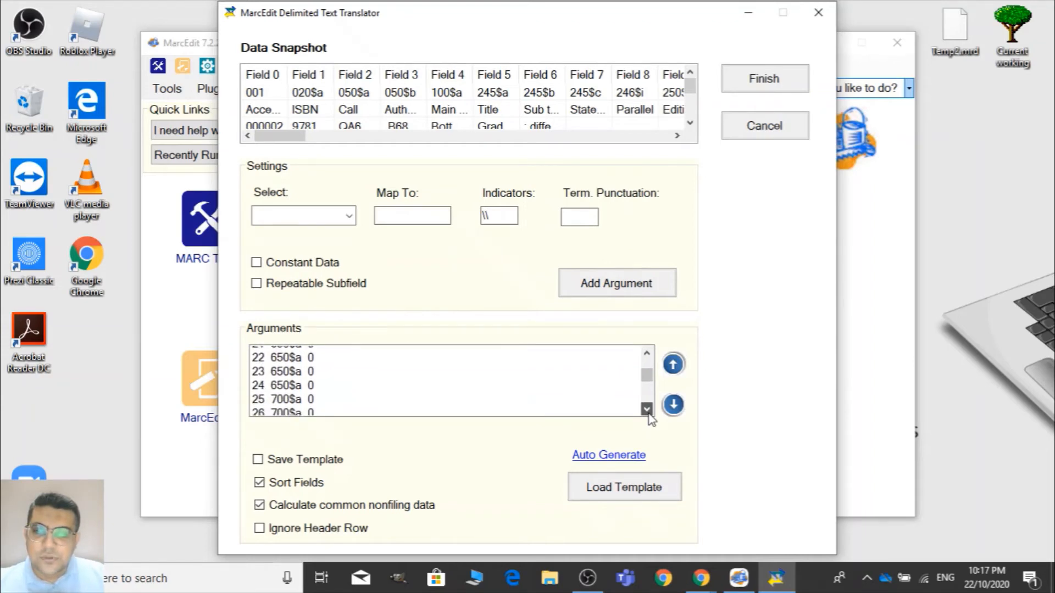
left_click(647, 410)
left_click(647, 410)
left_click(647, 410)
left_click(647, 410)
left_click(647, 410)
left_click(647, 410)
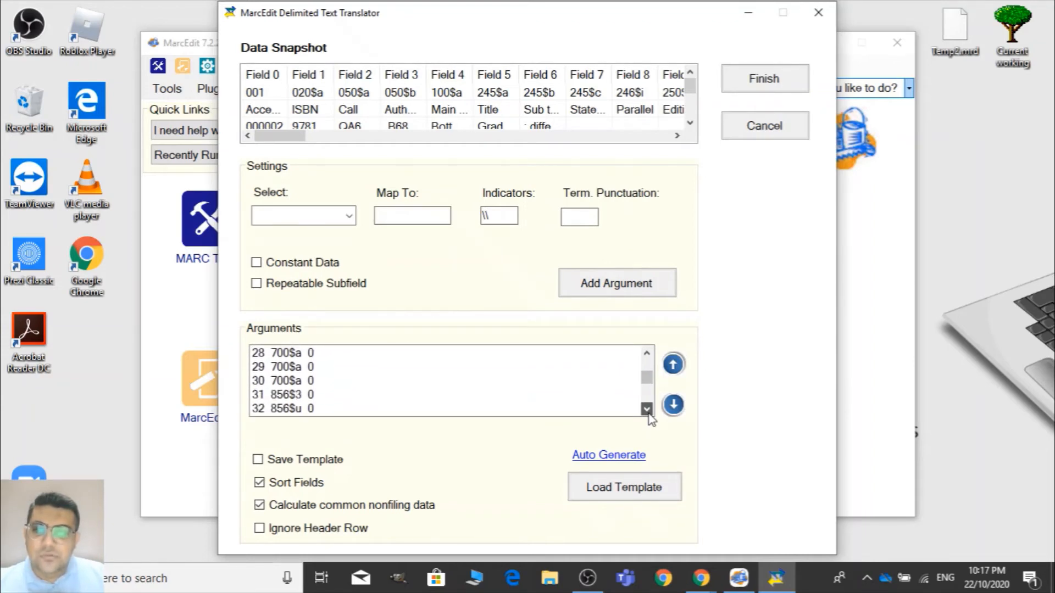
left_click(648, 410)
left_click(647, 410)
left_click(647, 409)
left_click(647, 410)
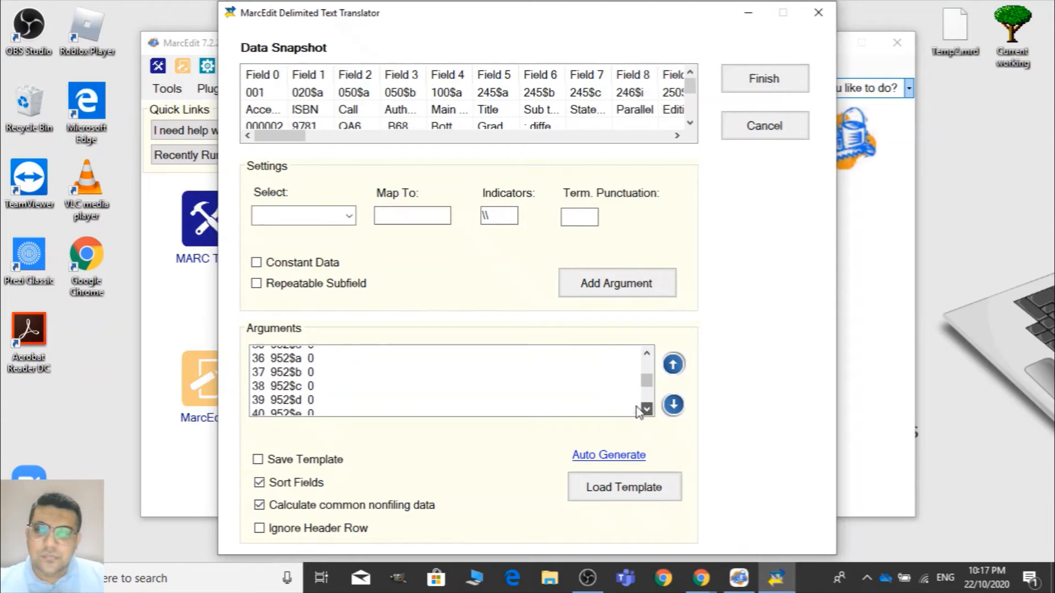
left_click(647, 409)
Join arguments 34 to 44, covering the 952 subfields from 952$1 to 952$z, into a single field
left_click(647, 353)
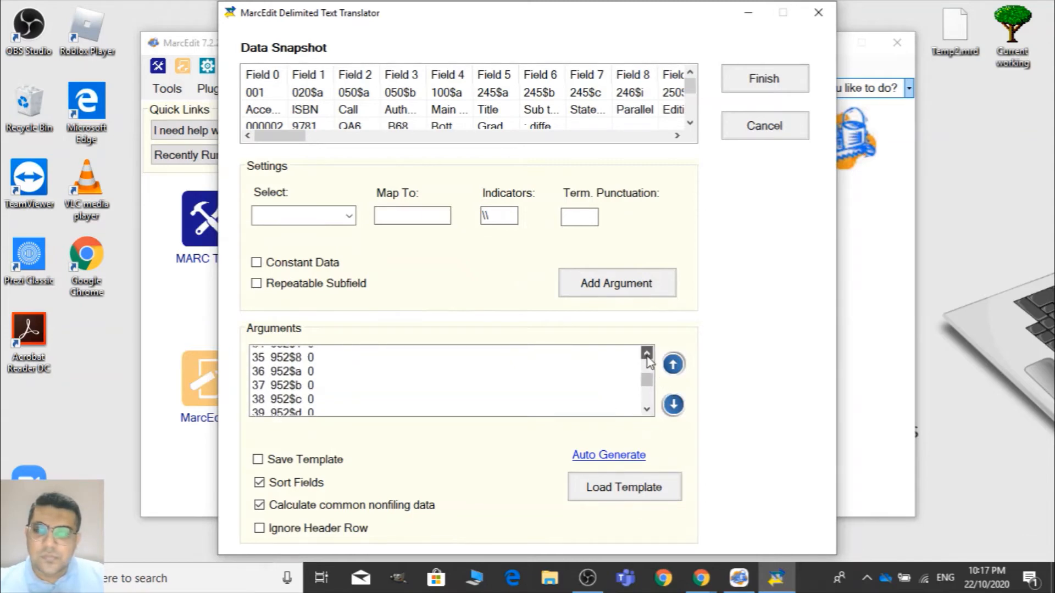
left_click(647, 354)
left_click(646, 354)
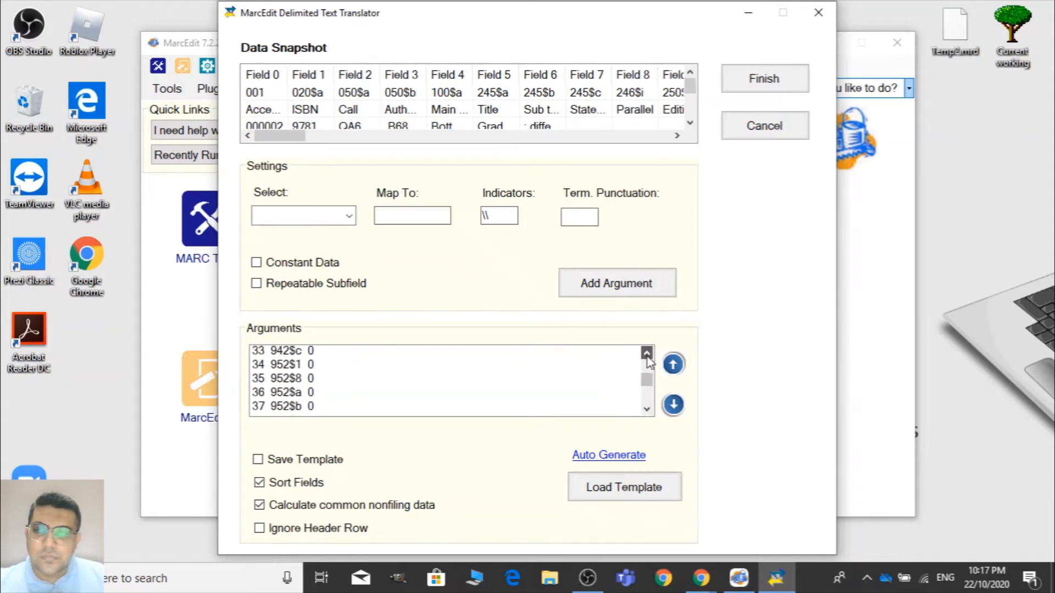
left_click(308, 367)
left_click(285, 383, "shift")
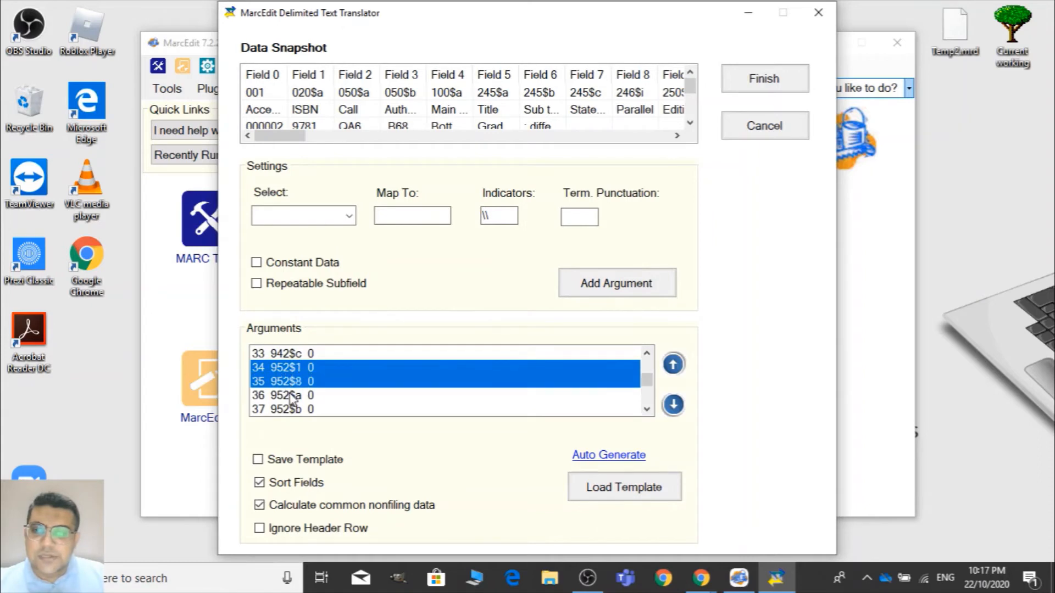
left_click(290, 395, "shift")
left_click(646, 411)
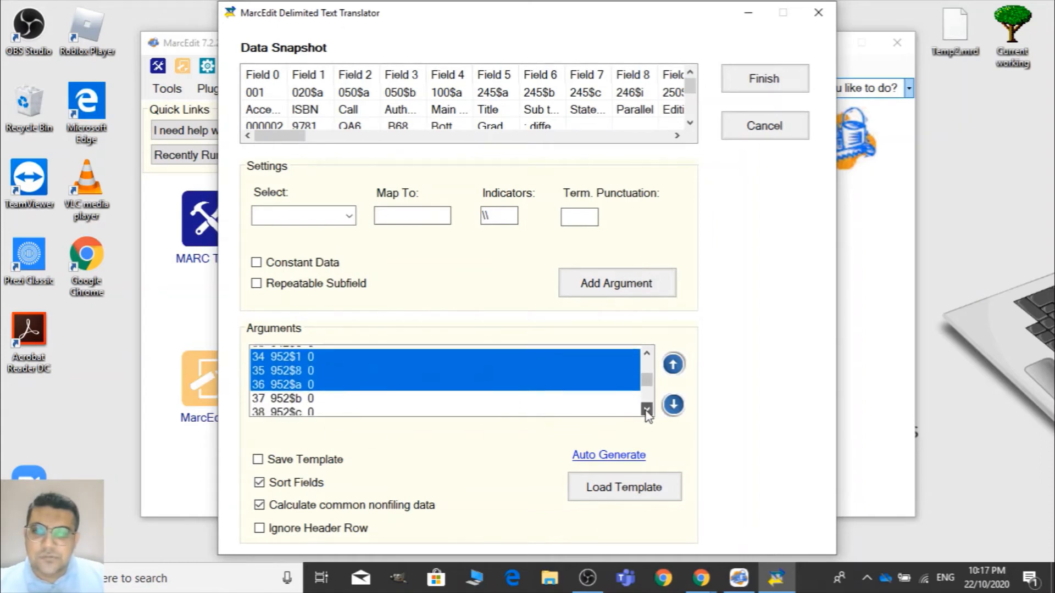
left_click(646, 410)
left_click(369, 381, "shift")
left_click(336, 396, "shift")
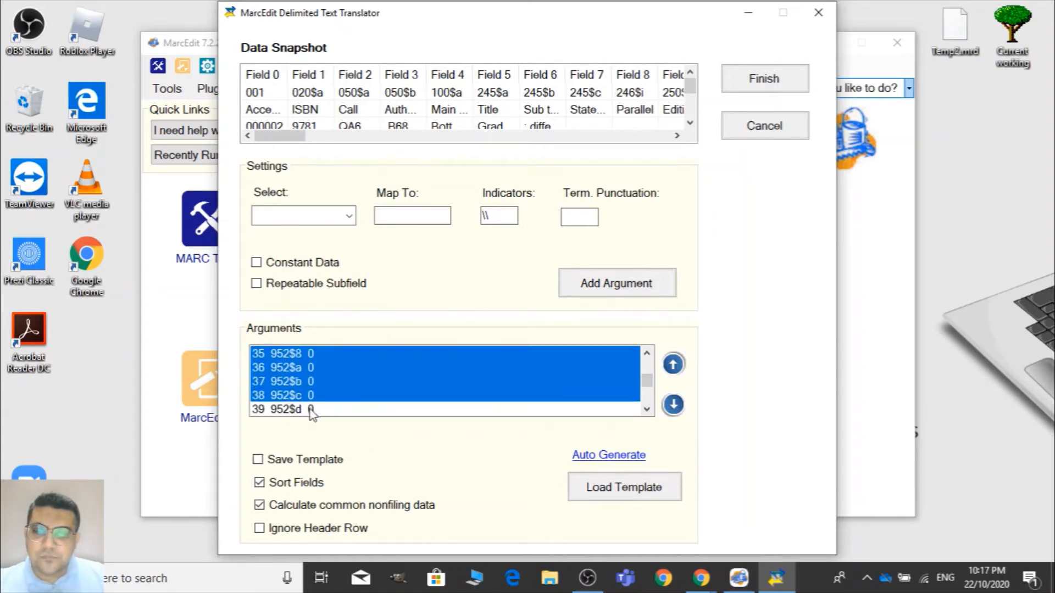
left_click(312, 409, "shift")
left_click(647, 410)
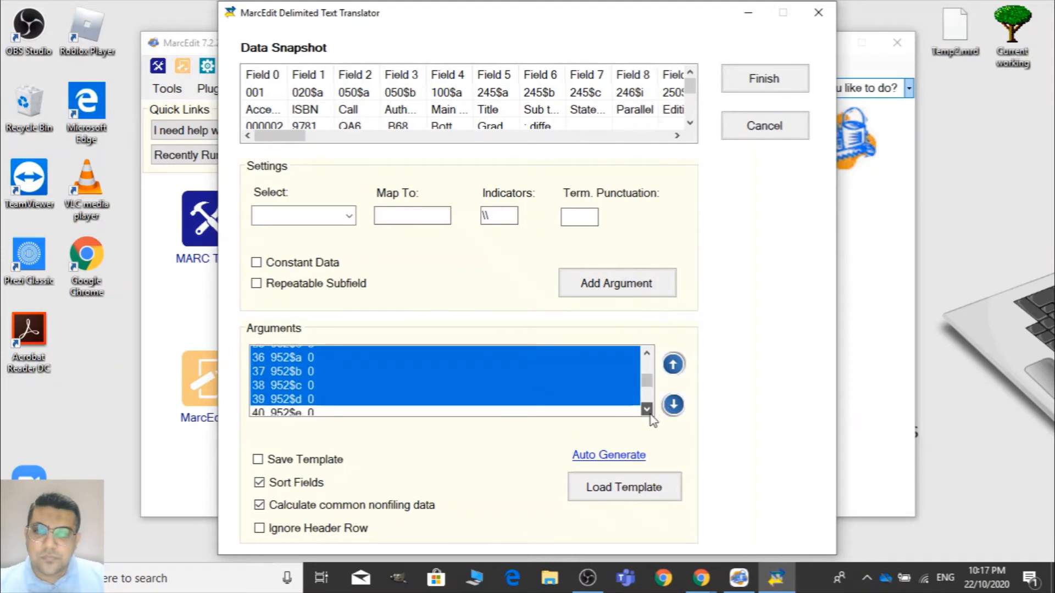
left_click(646, 410)
left_click(647, 410)
left_click(495, 383, "shift")
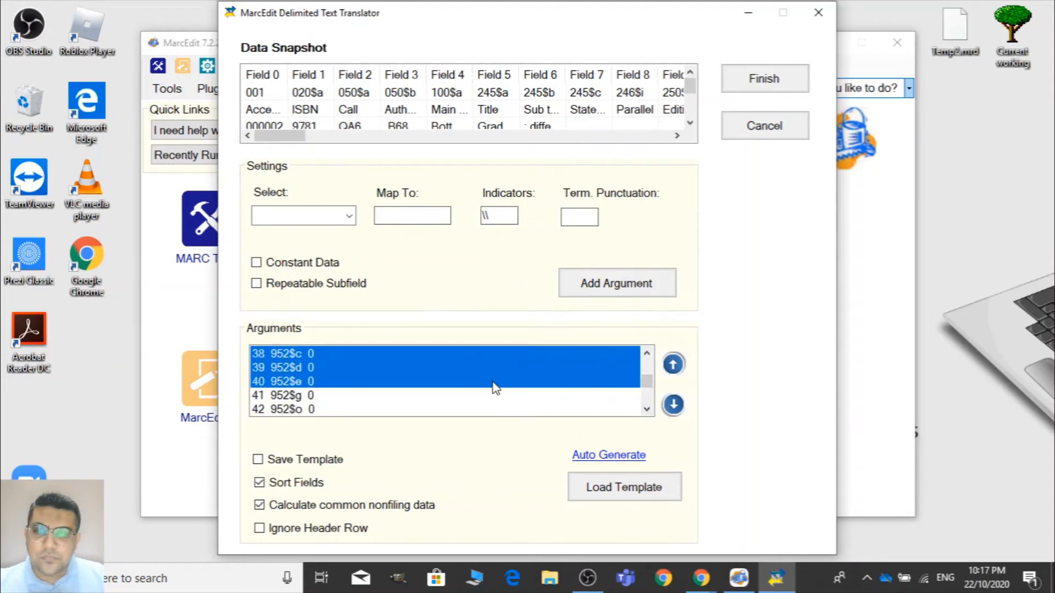
left_click(443, 397, "shift")
left_click(431, 410, "shift")
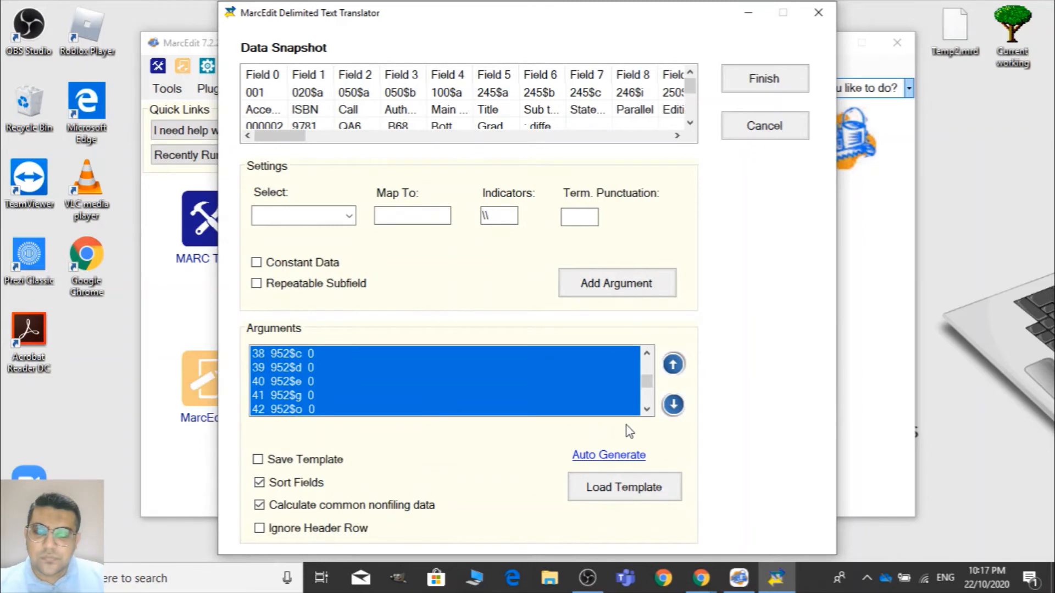
left_click(647, 409)
left_click(646, 410)
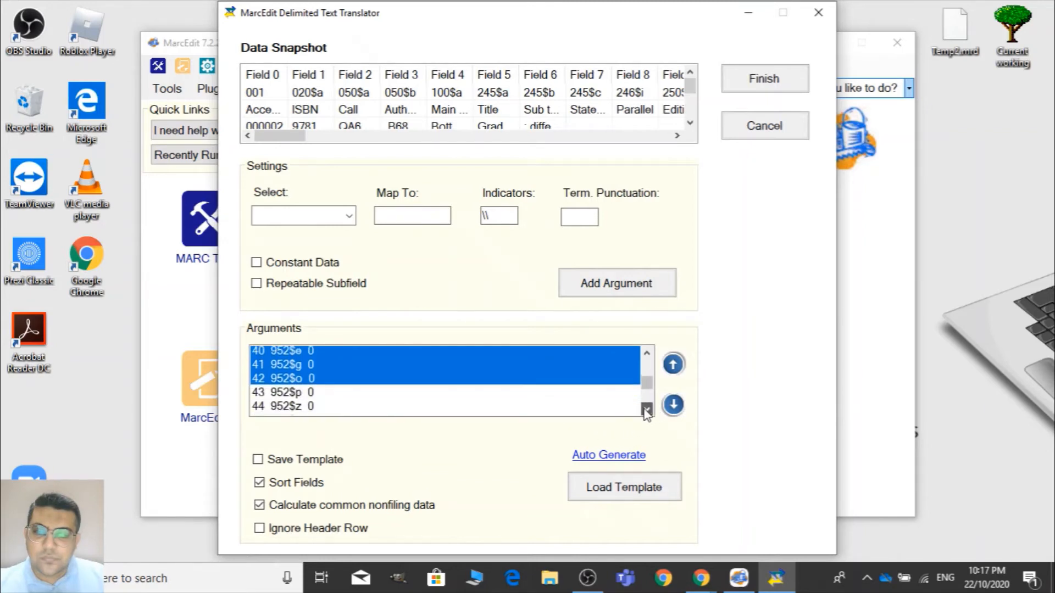
left_click(646, 410)
left_click(571, 382, "shift")
left_click(530, 395, "shift")
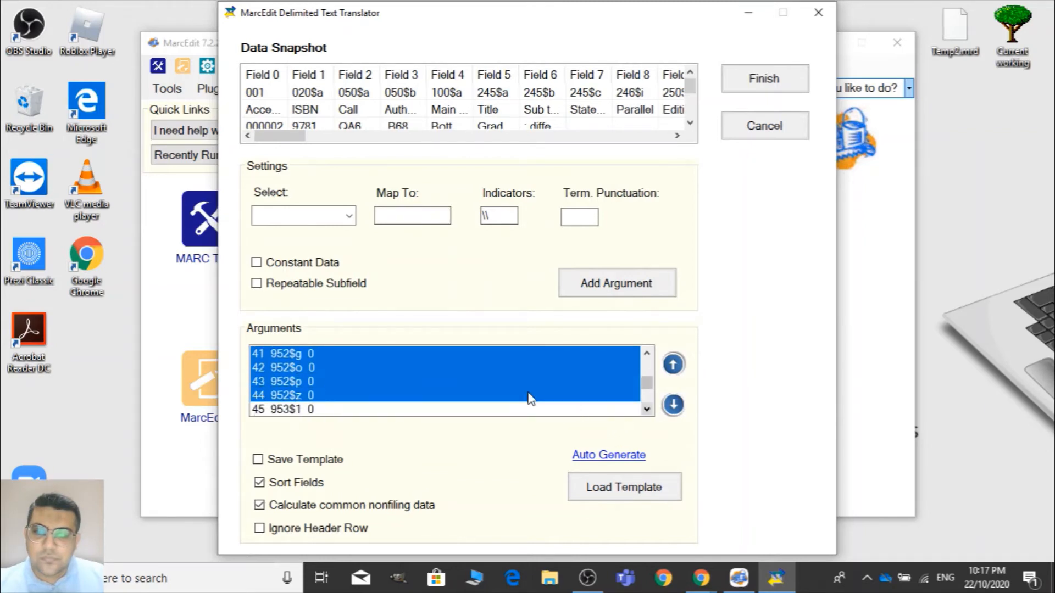
left_click(551, 412, "shift")
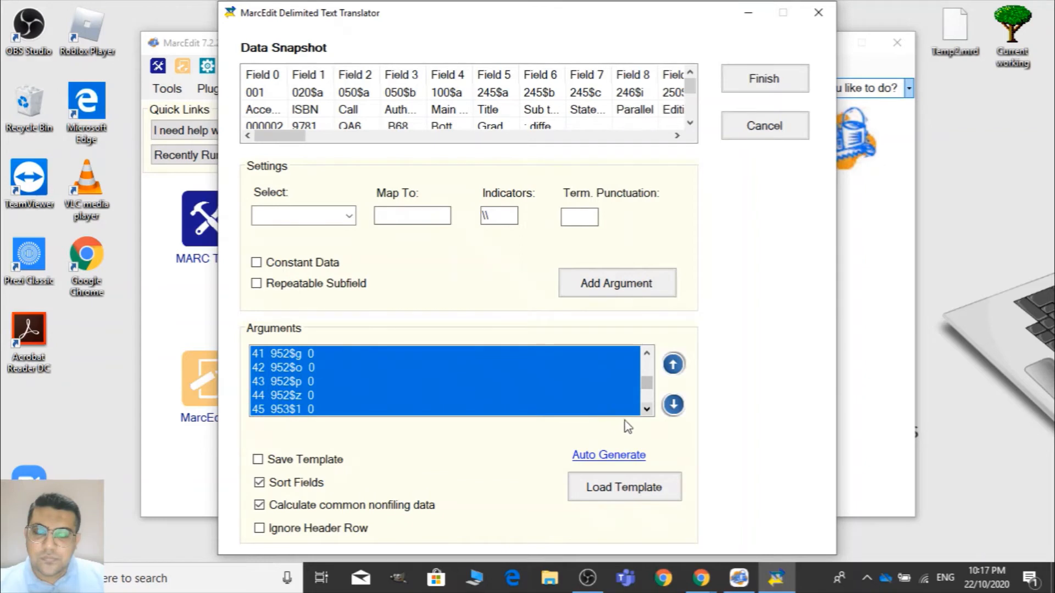
left_click(547, 409, "ctrl")
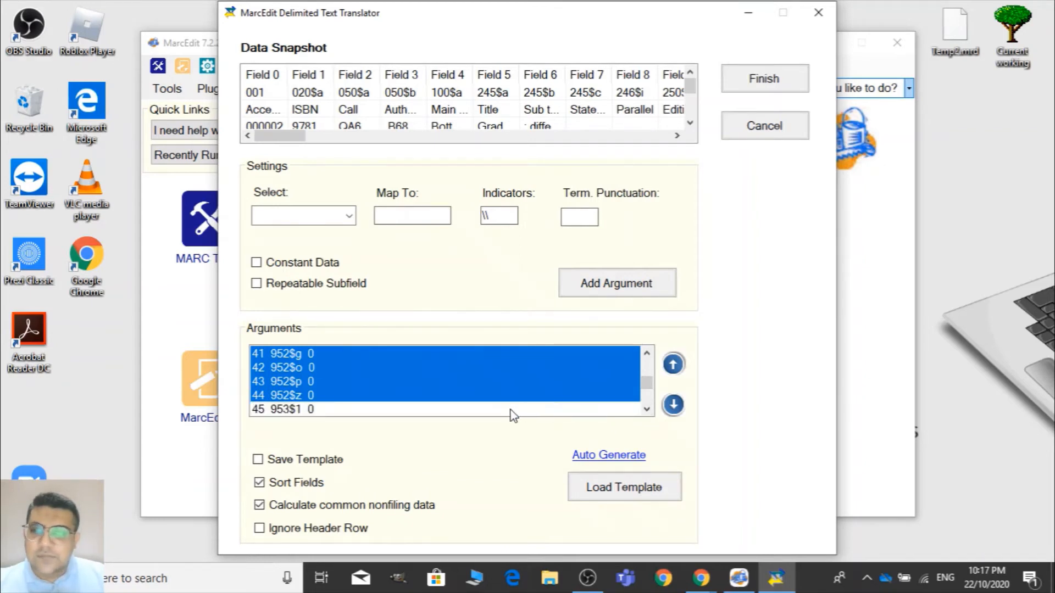
right_click(474, 386)
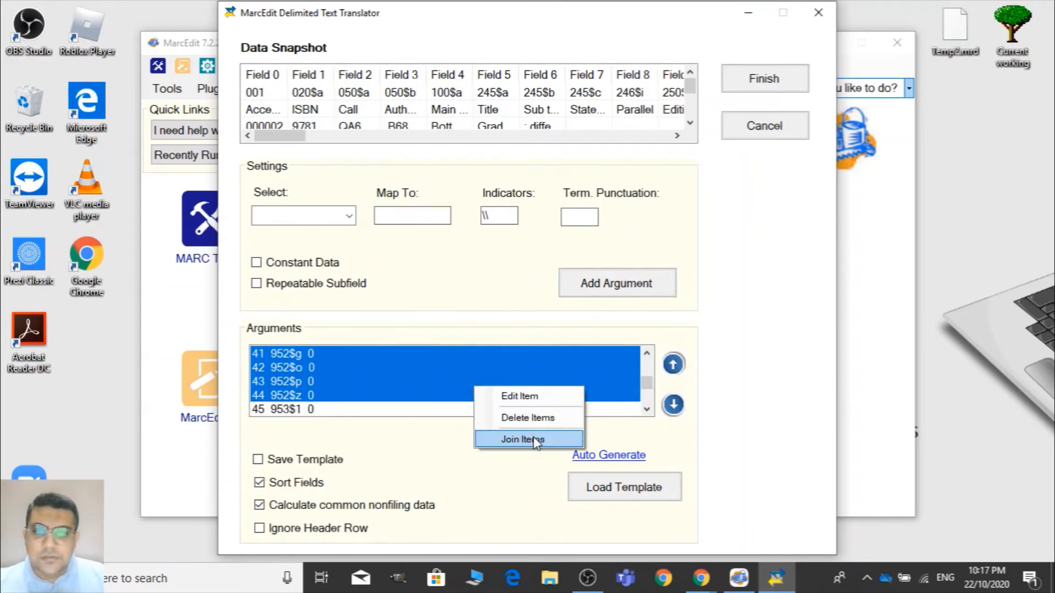
left_click(522, 440)
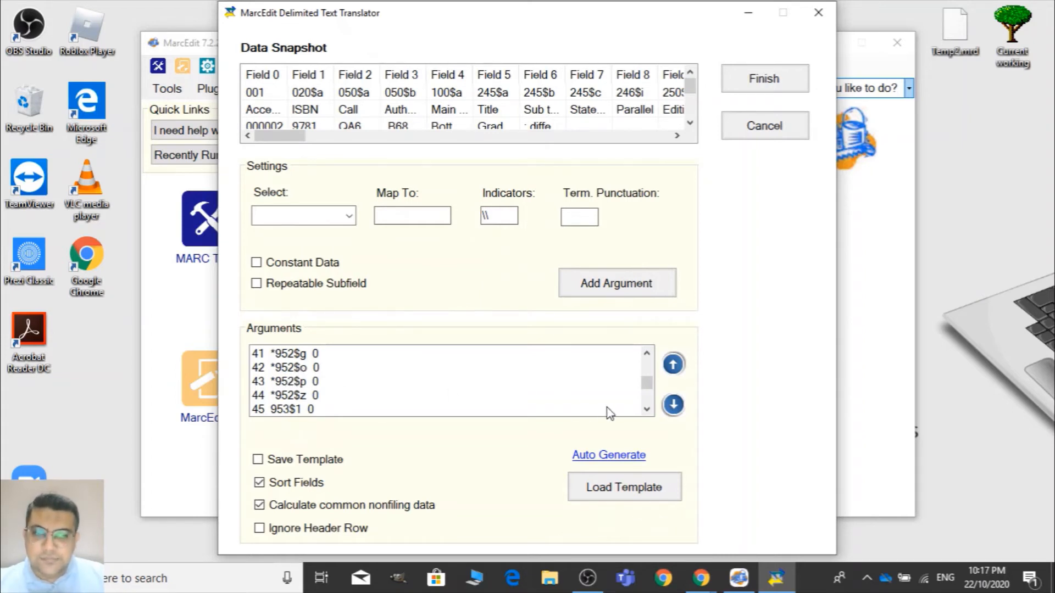
Join arguments 45 to 55, covering the 953 subfields from 953$1 to 953$z, into a single field
left_click(647, 409)
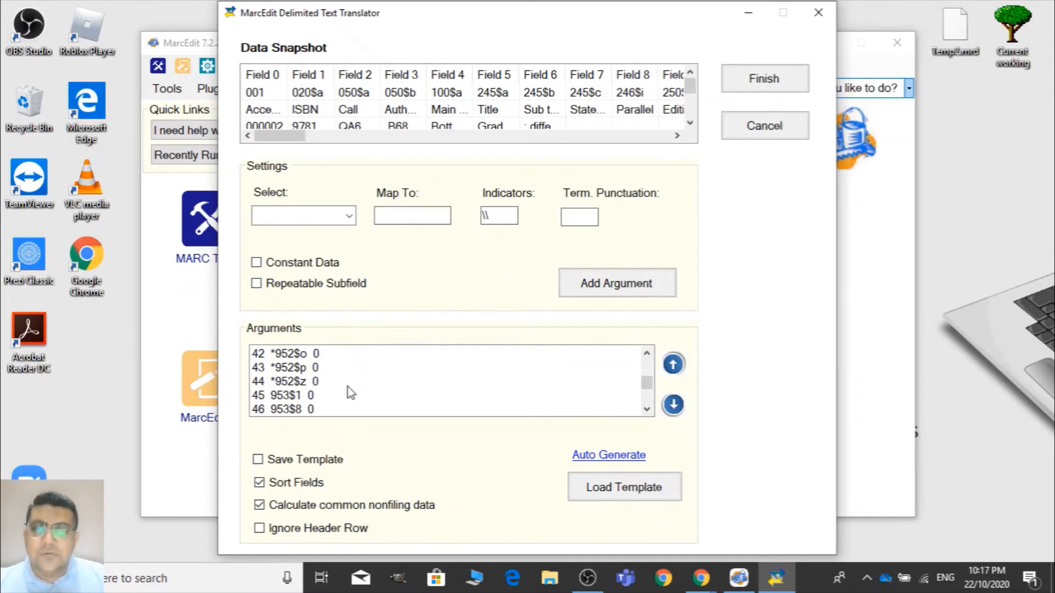
left_click(286, 395)
left_click(291, 410, "shift")
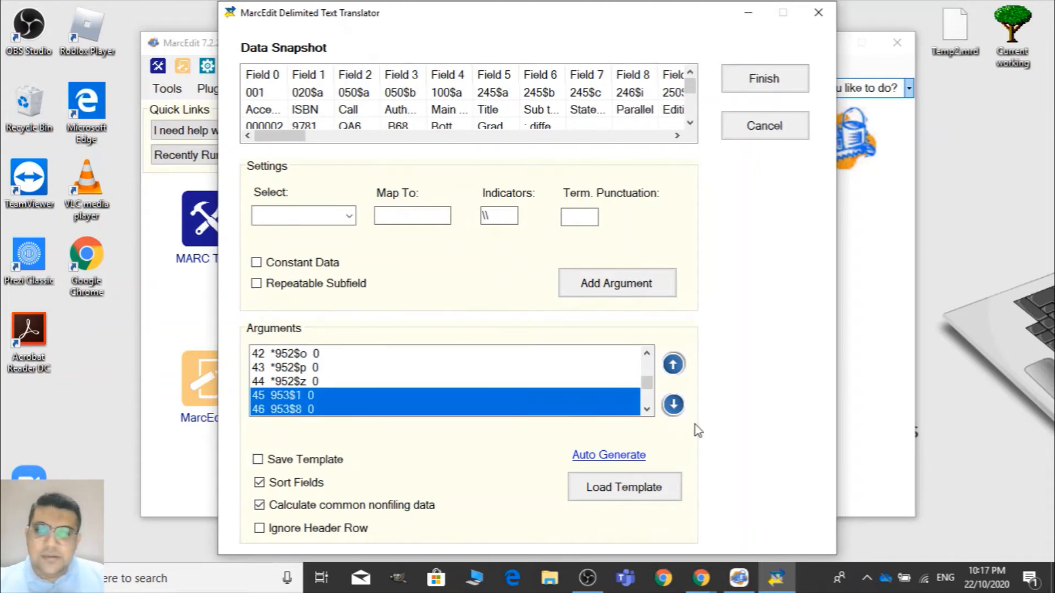
left_click(646, 410)
double_click(647, 409)
left_click(502, 382, "shift")
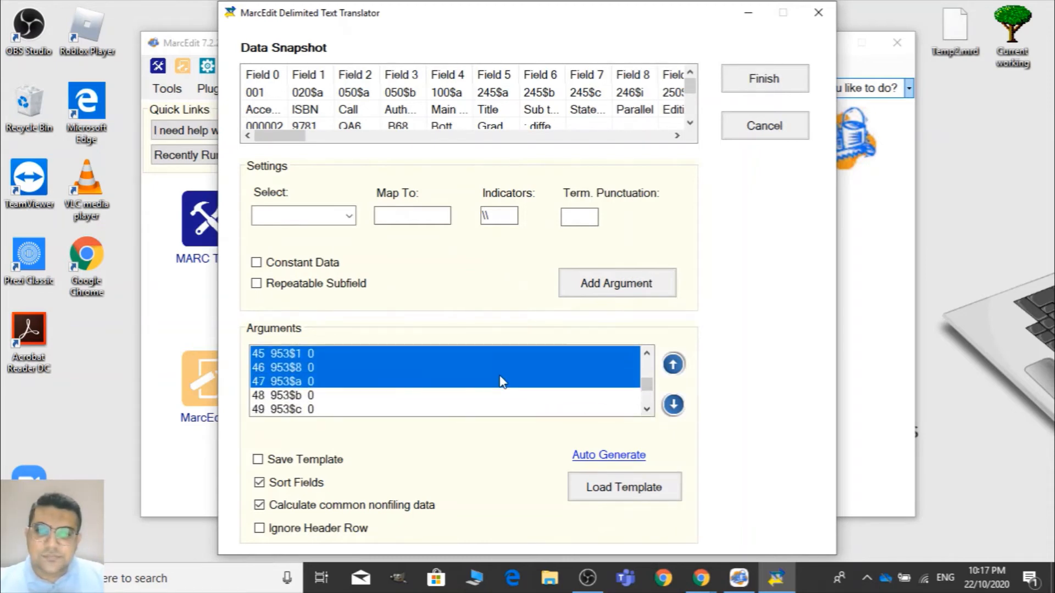
left_click(445, 395, "shift")
left_click(435, 411, "shift")
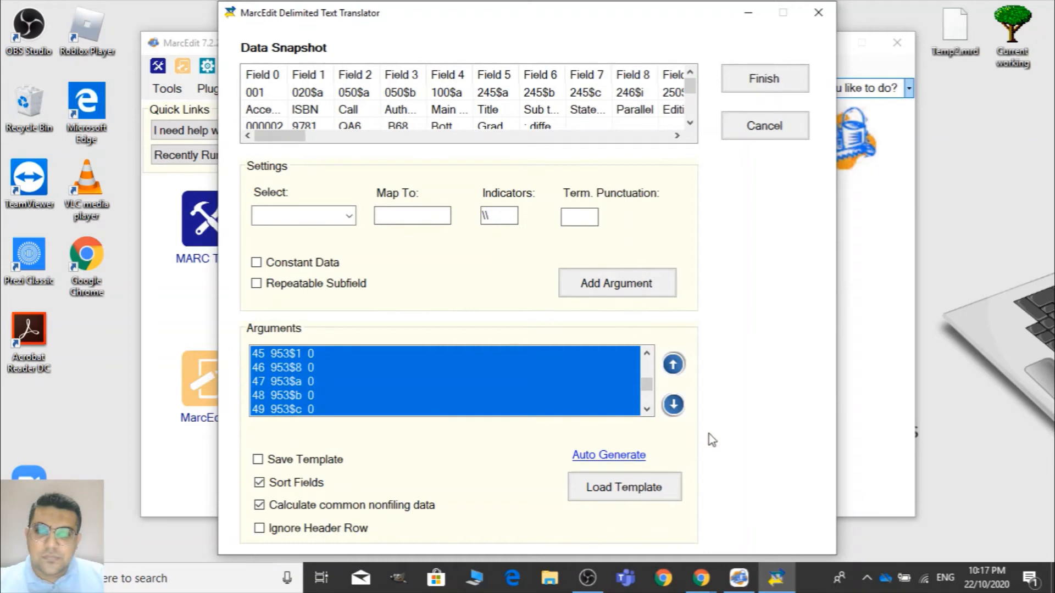
left_click(647, 409)
left_click(647, 409)
left_click(569, 396, "shift")
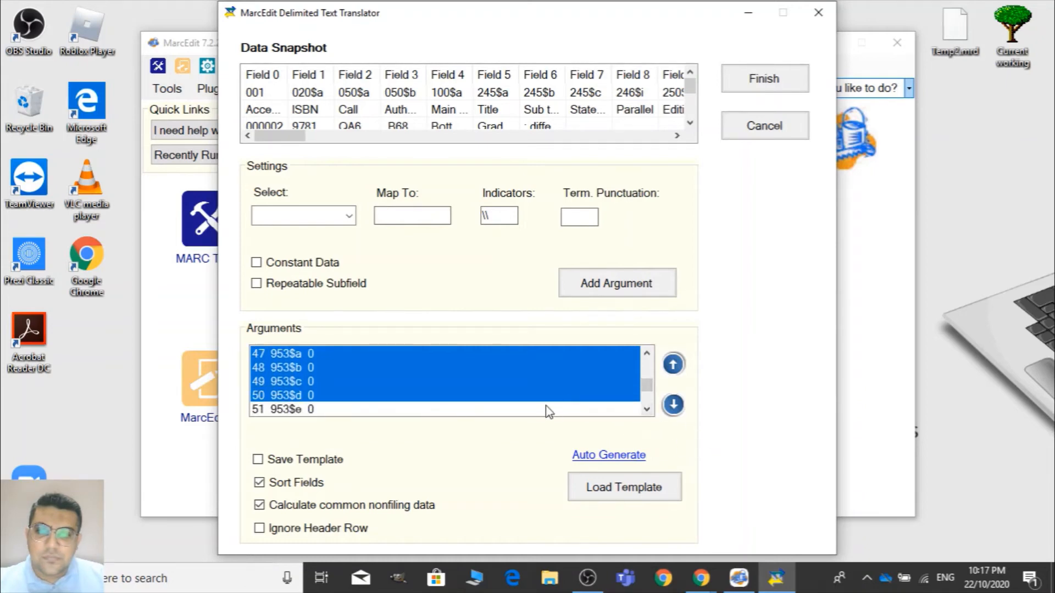
left_click(538, 409, "shift")
left_click(647, 409)
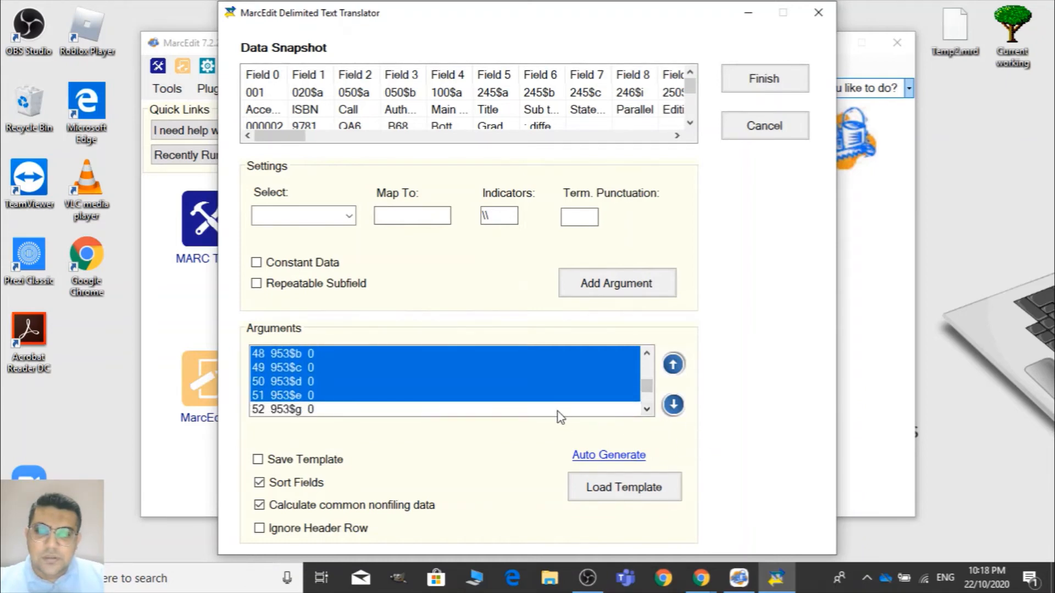
left_click(563, 410, "shift")
left_click(647, 409)
left_click(647, 410)
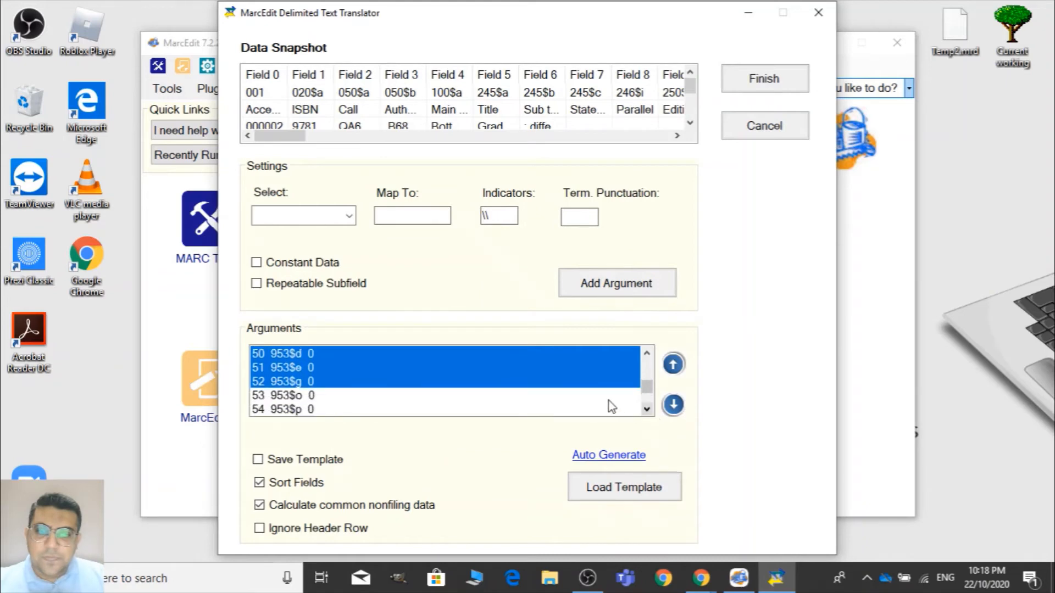
left_click(607, 397, "shift")
left_click(590, 409, "shift")
left_click(646, 409)
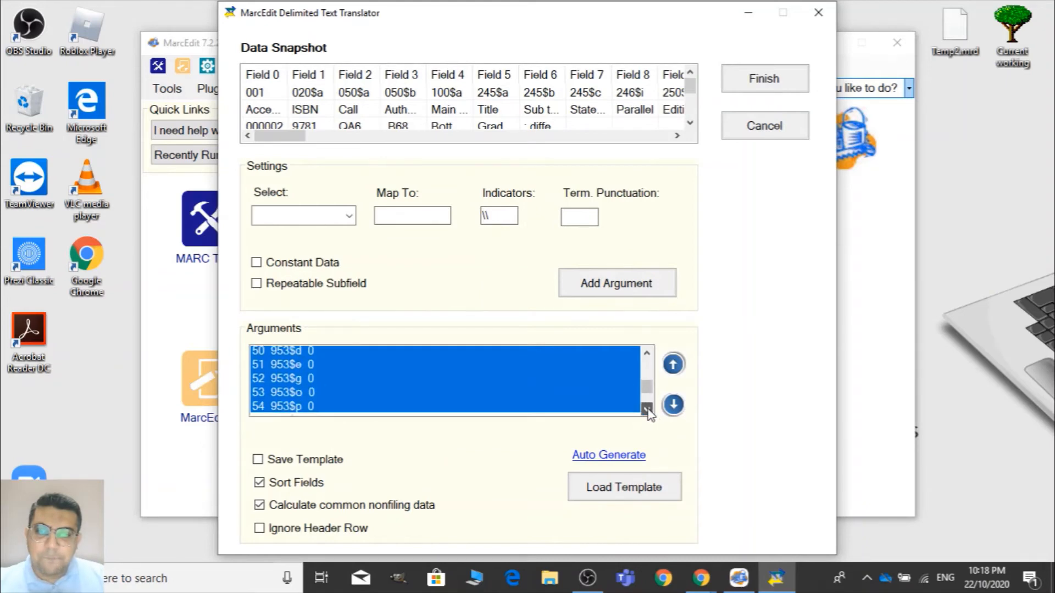
left_click(611, 411, "shift")
left_click(646, 409)
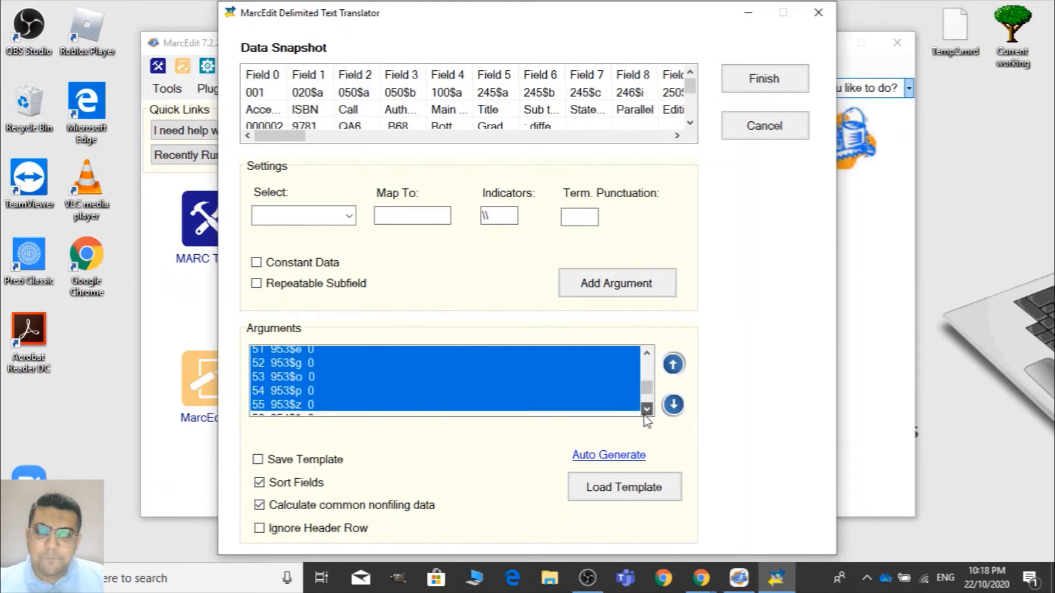
right_click(546, 383)
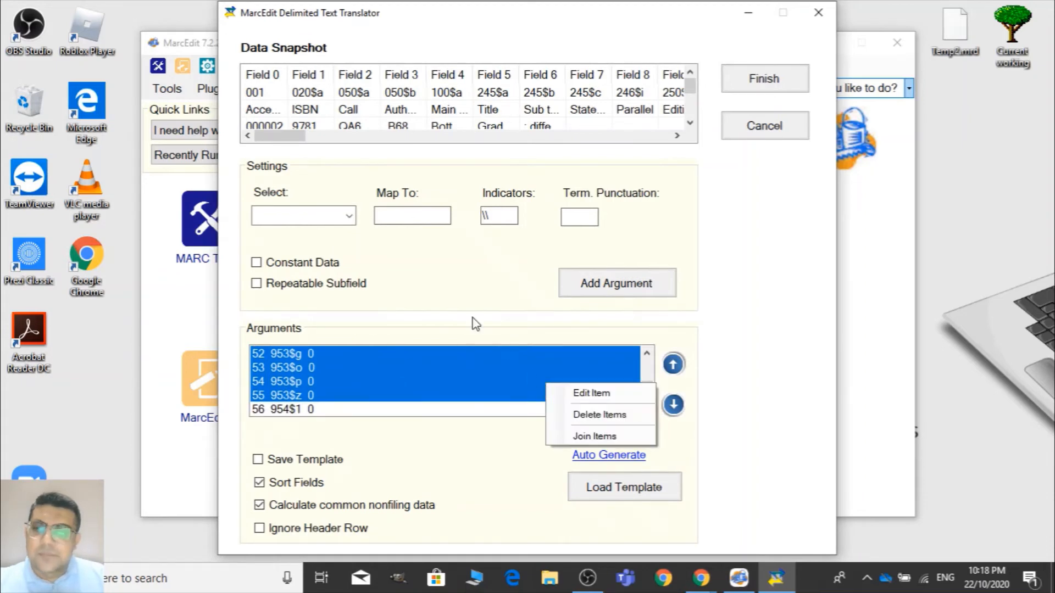
left_click(621, 433)
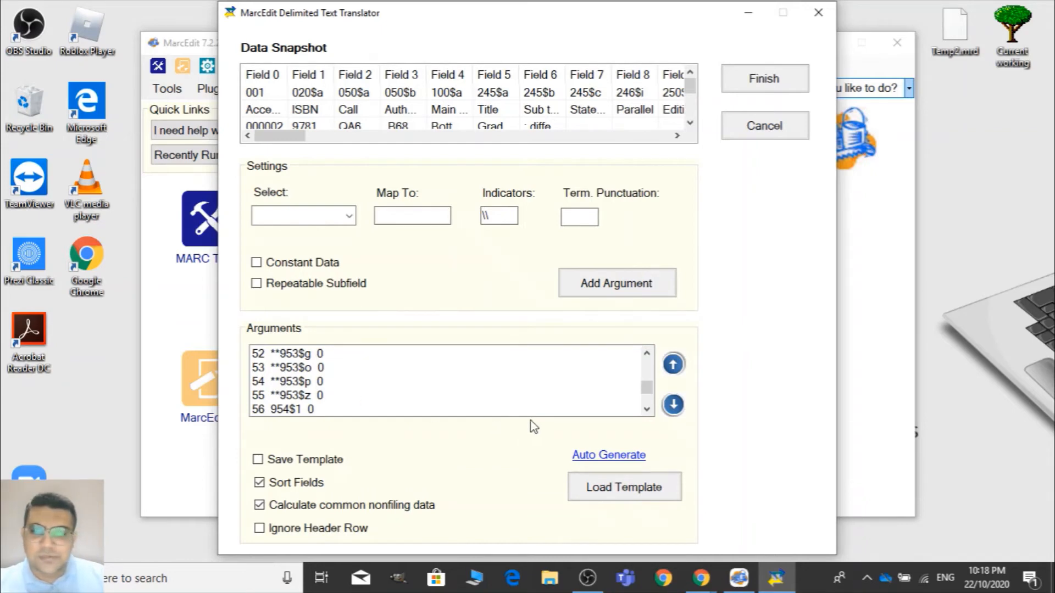
Join arguments 56 to 66, covering the 954 subfields from 954$1 to 954$z, into a single field
left_click(647, 409)
left_click(647, 409)
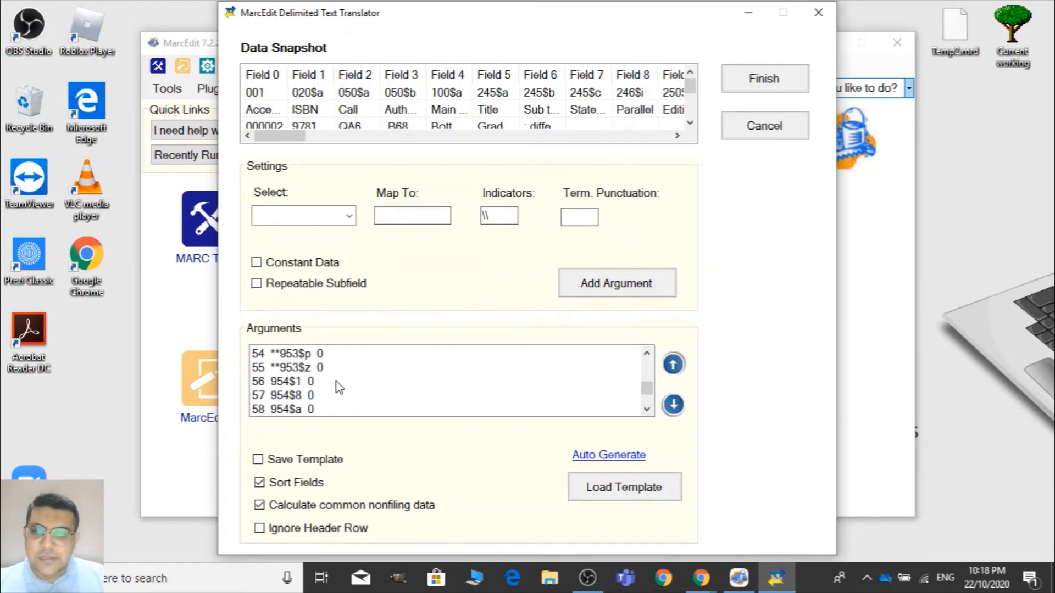
left_click(339, 384)
left_click(320, 395, "shift")
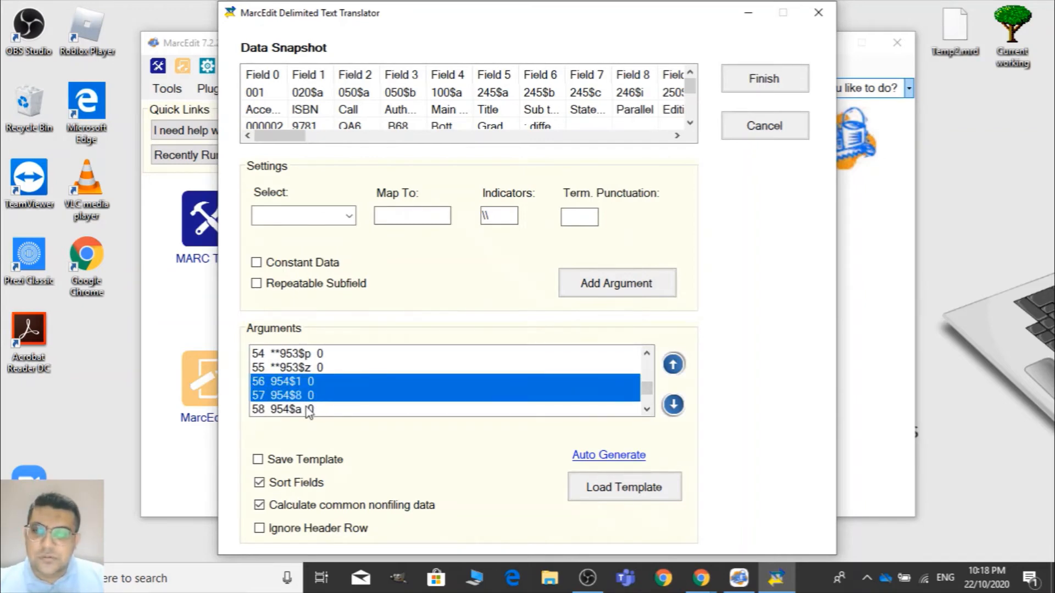
left_click(308, 409, "shift")
left_click(646, 410)
left_click(646, 409)
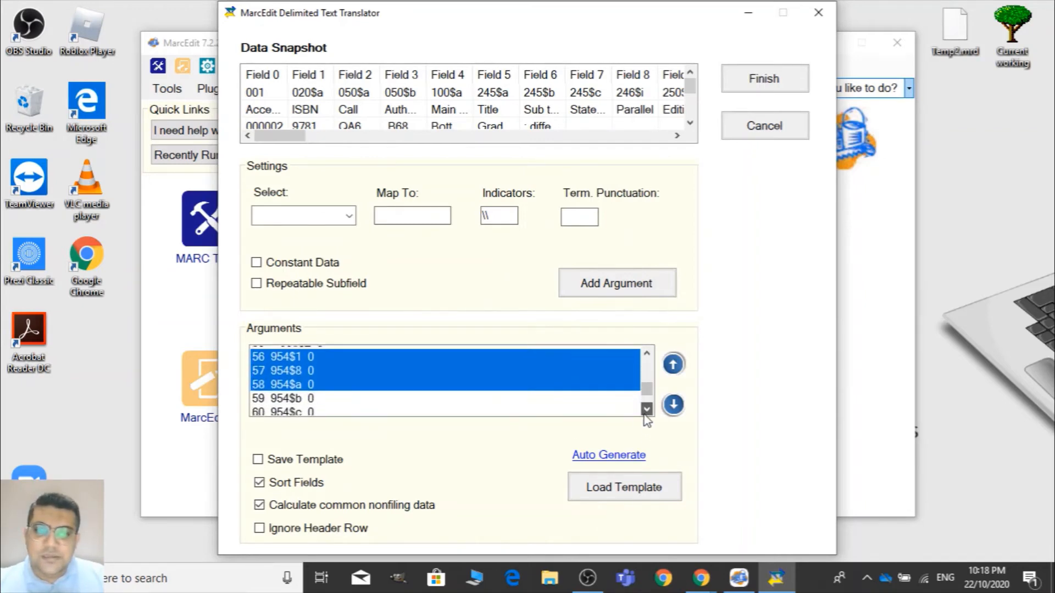
left_click(585, 410, "ctrl")
left_click(564, 395, "ctrl")
left_click(647, 410)
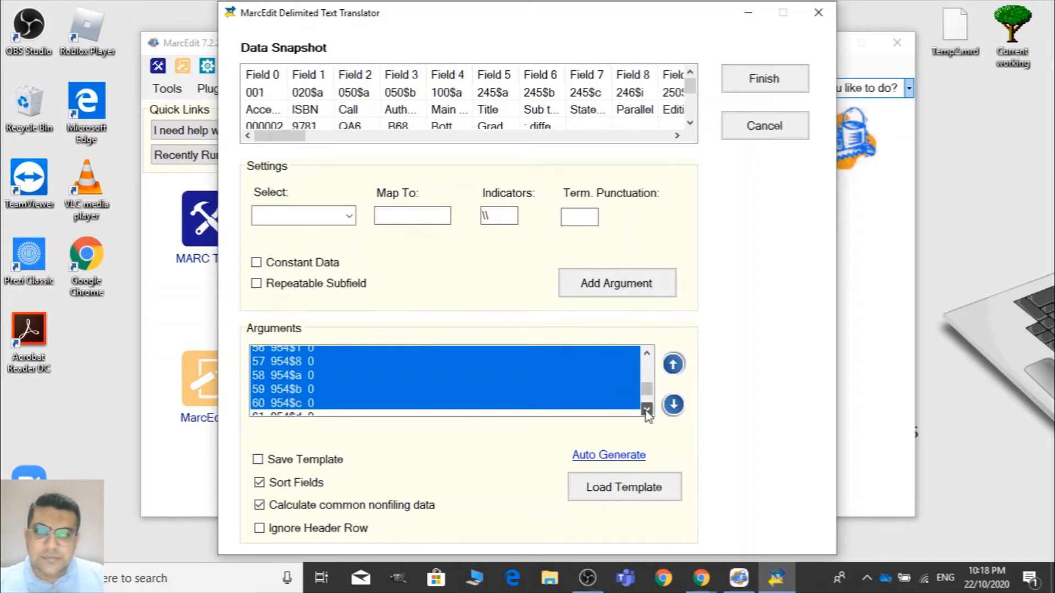
left_click(647, 410)
left_click(569, 398, "ctrl")
left_click(541, 411, "ctrl")
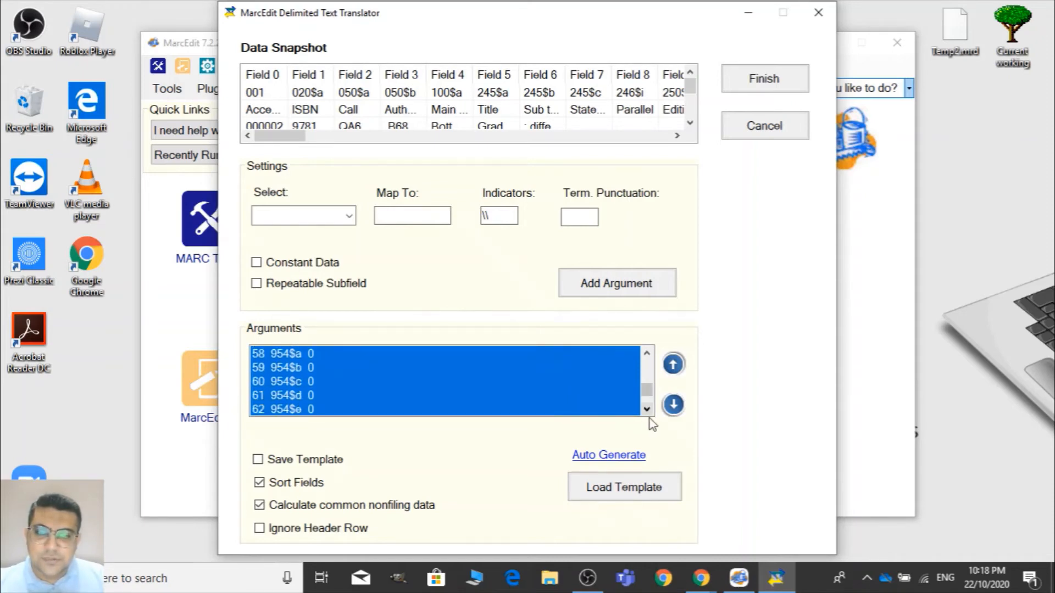
left_click(646, 409)
left_click(548, 411, "ctrl")
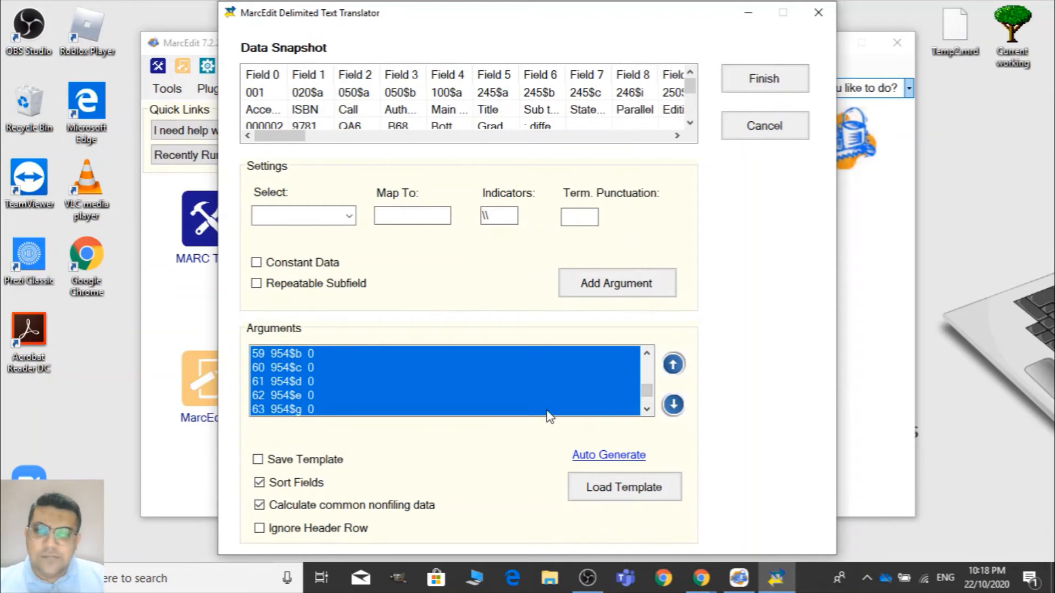
left_click(647, 410)
left_click(539, 409, "ctrl")
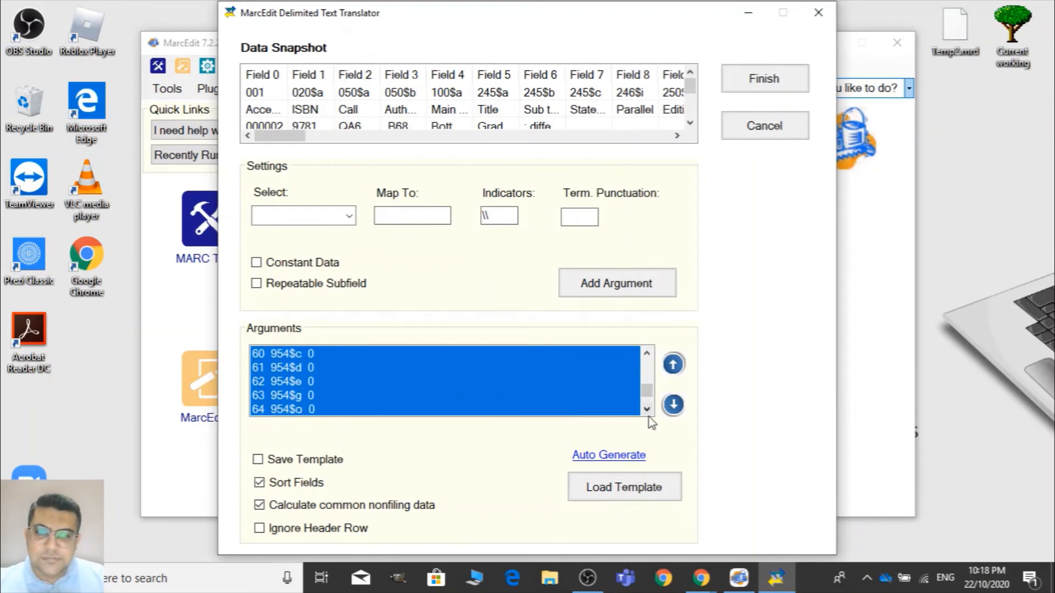
left_click(647, 409)
left_click(629, 410, "ctrl")
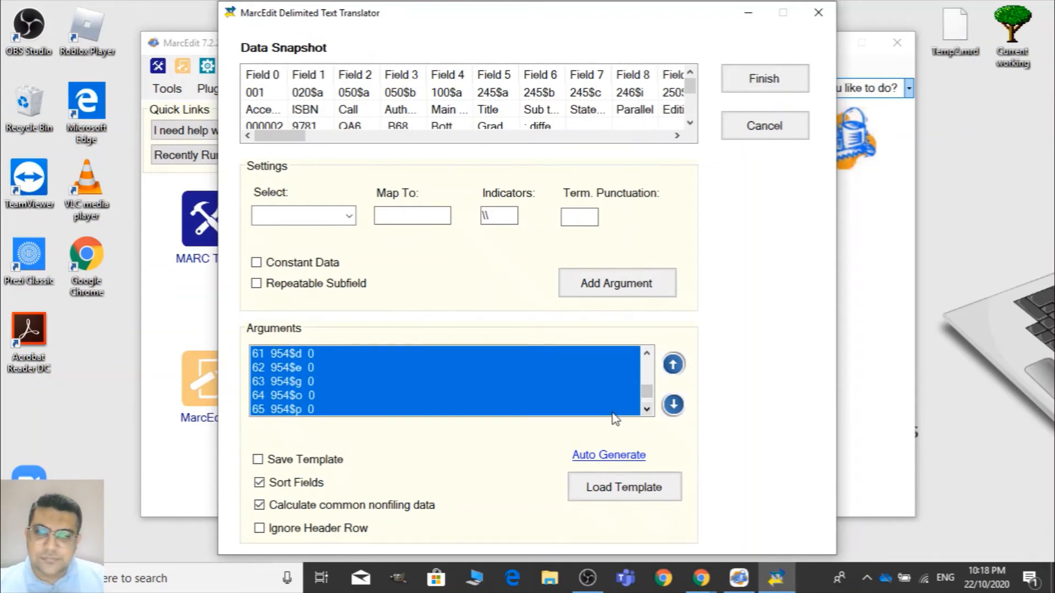
left_click(647, 409)
left_click(601, 412, "ctrl")
left_click(646, 410)
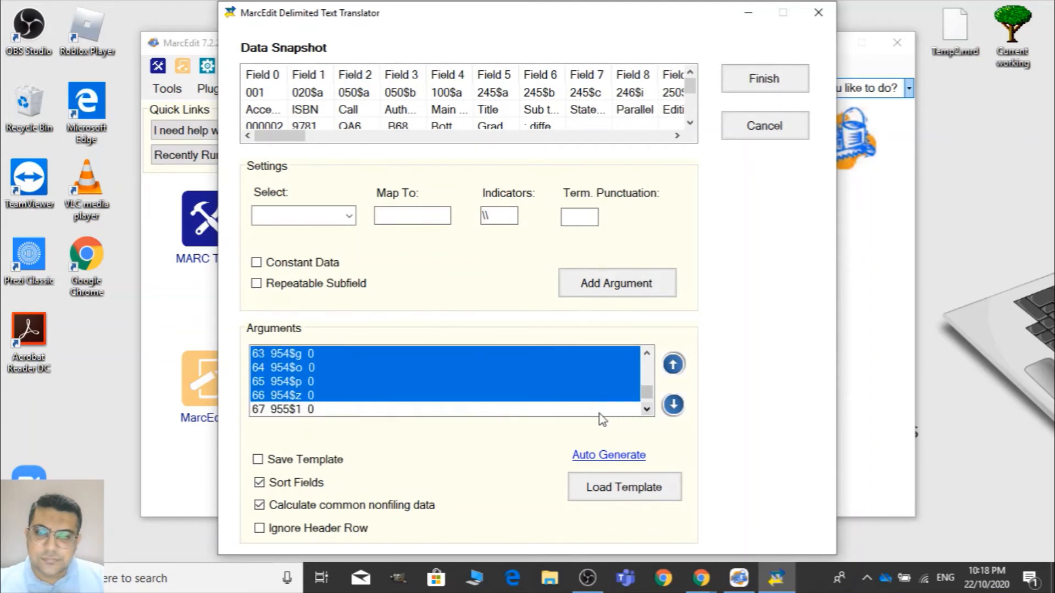
right_click(594, 391)
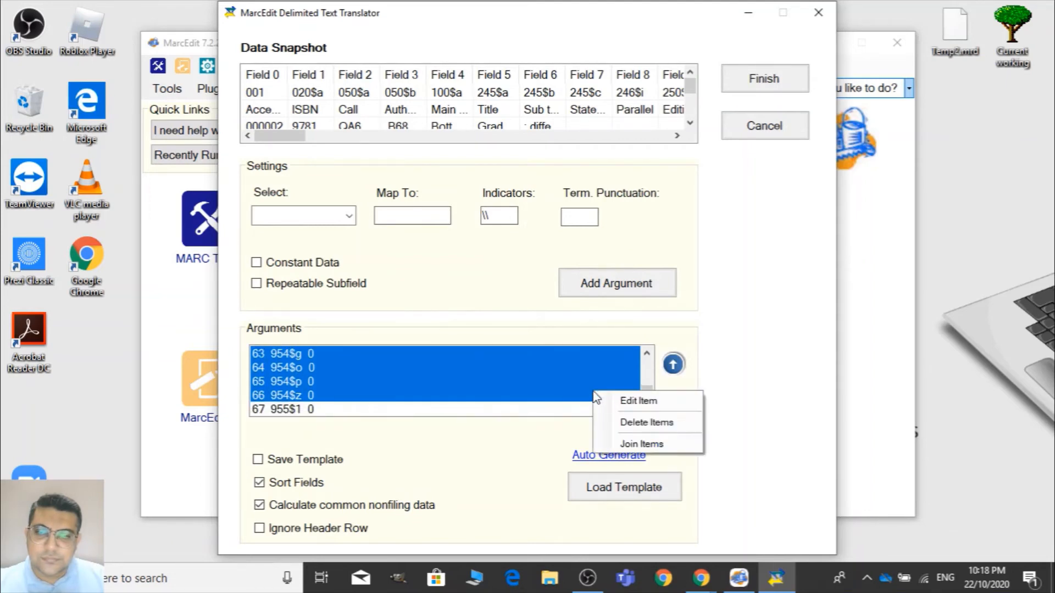
left_click(635, 444)
Join arguments 67 to 77, covering the 955 subfields from 955$1 to 955$z, into a single field
left_click(647, 409)
left_click(647, 410)
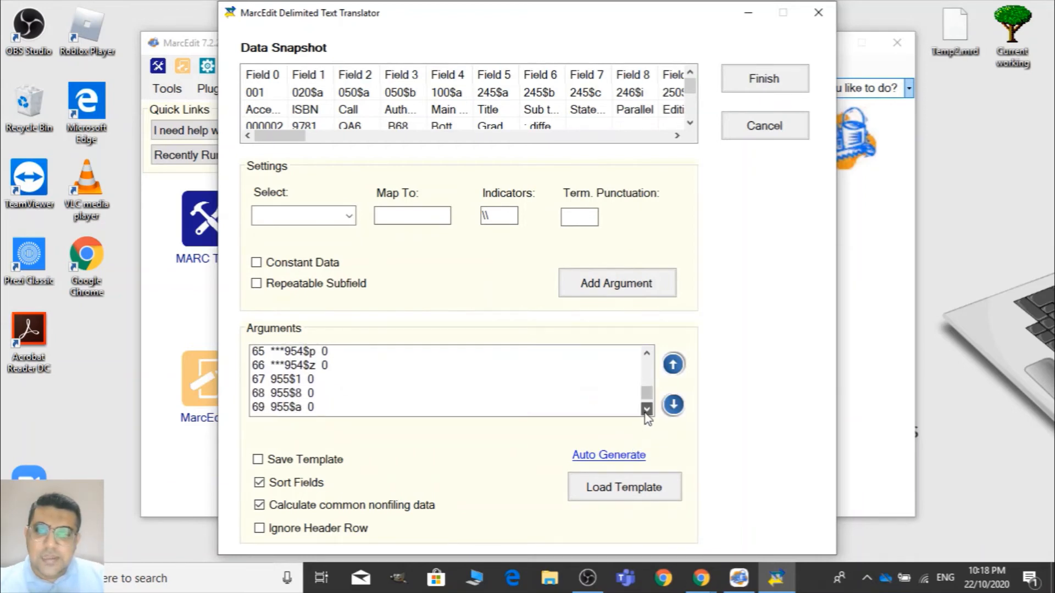
left_click(647, 409)
left_click_drag(438, 372, 619, 416)
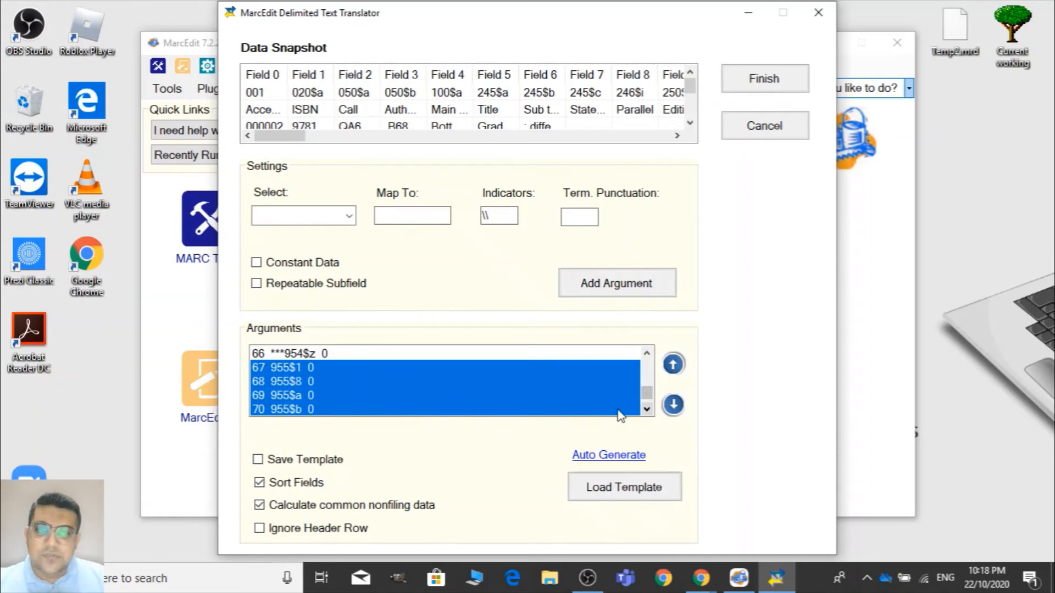
left_click(646, 410)
left_click(647, 409)
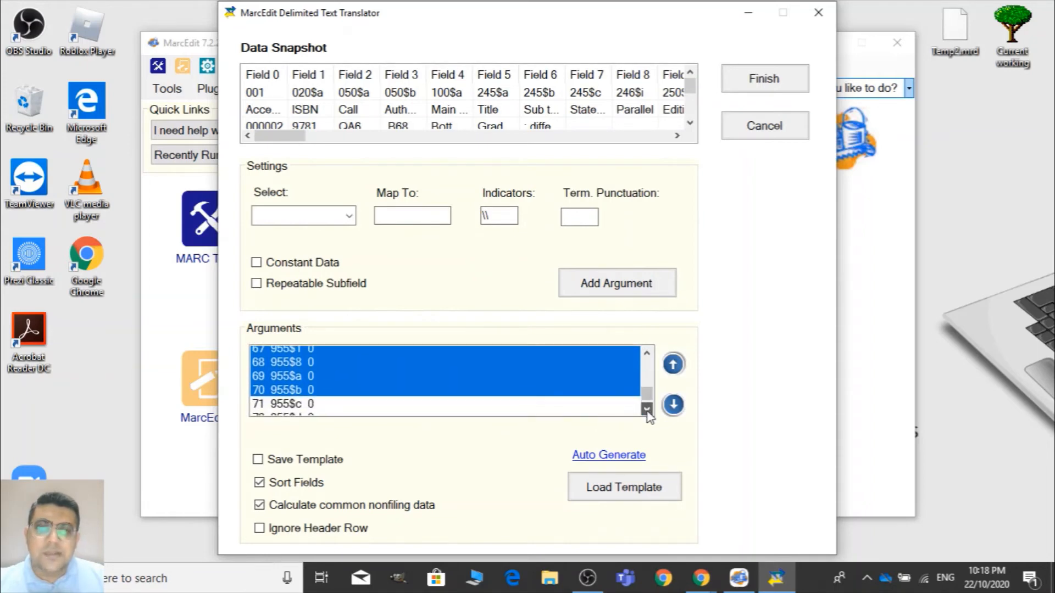
left_click(518, 410, "ctrl")
left_click(500, 397, "ctrl")
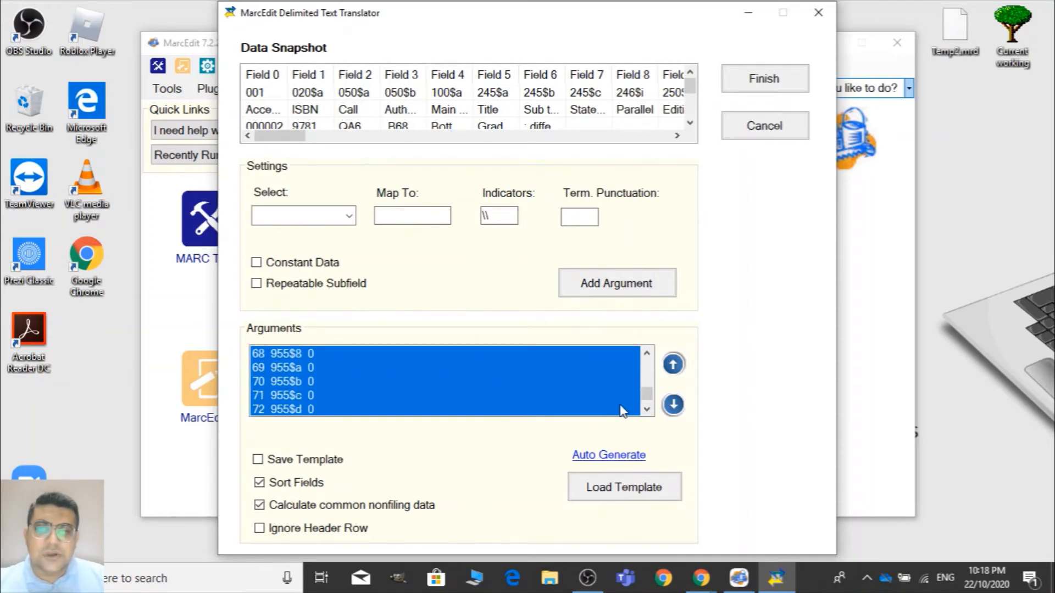
left_click(646, 410)
left_click(646, 409)
left_click(499, 395, "ctrl")
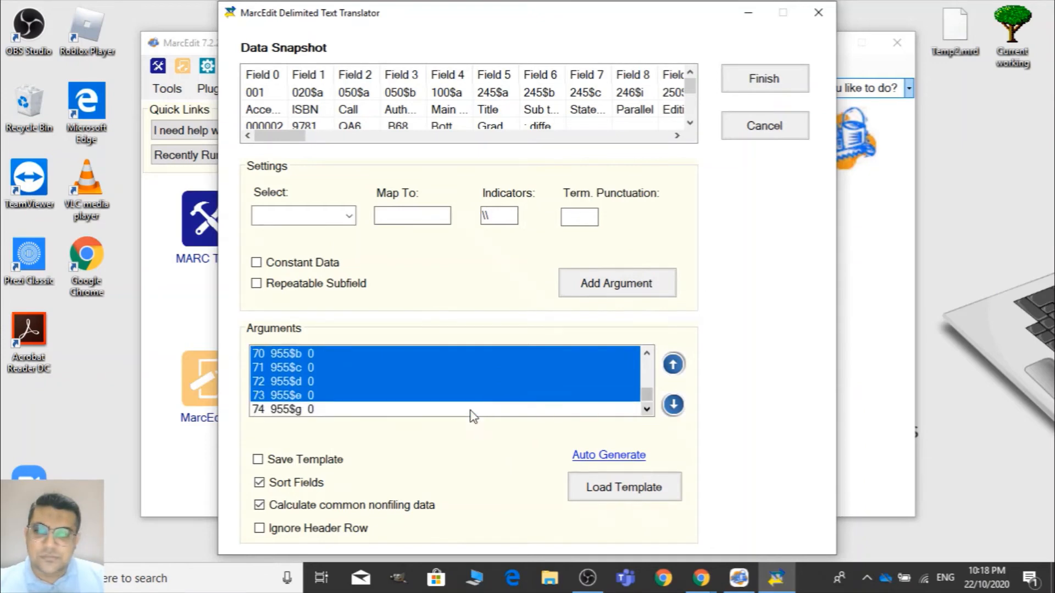
left_click(471, 410, "ctrl")
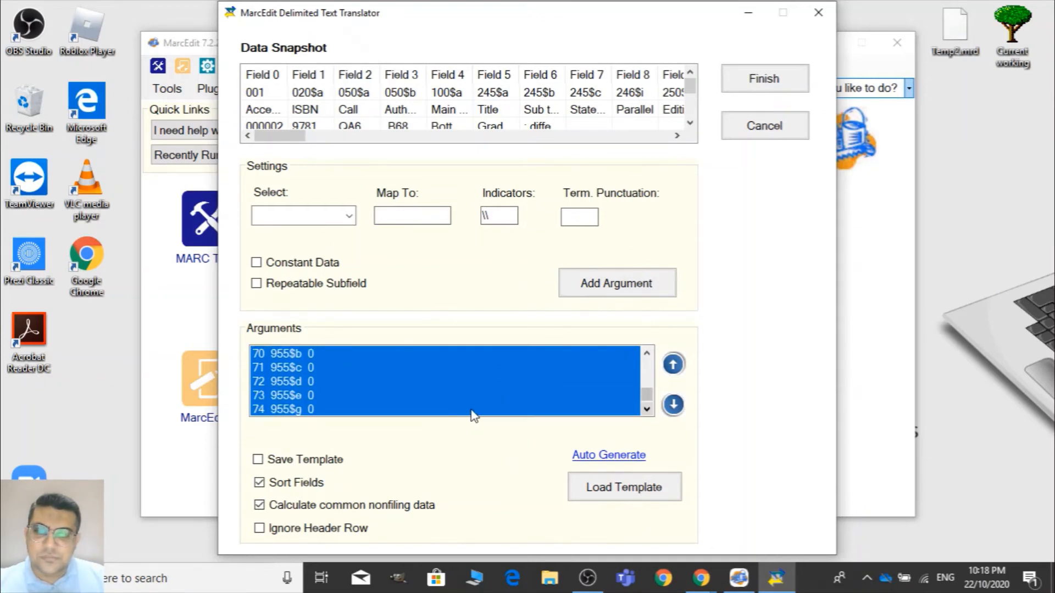
left_click(644, 412)
left_click(546, 410, "ctrl")
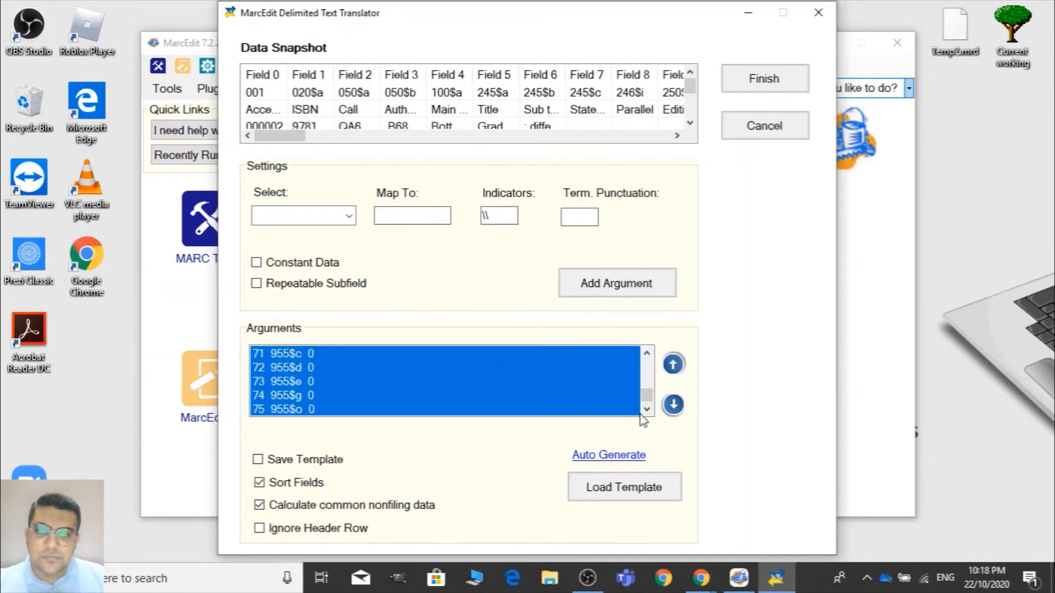
left_click(647, 410)
left_click(627, 411, "ctrl")
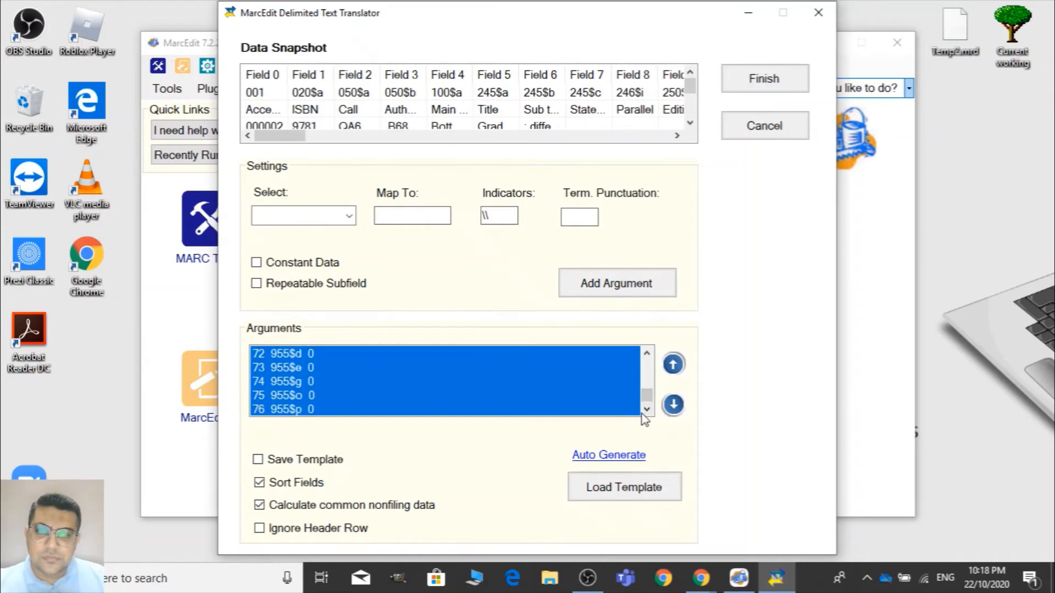
left_click(646, 409)
left_click(610, 411, "ctrl")
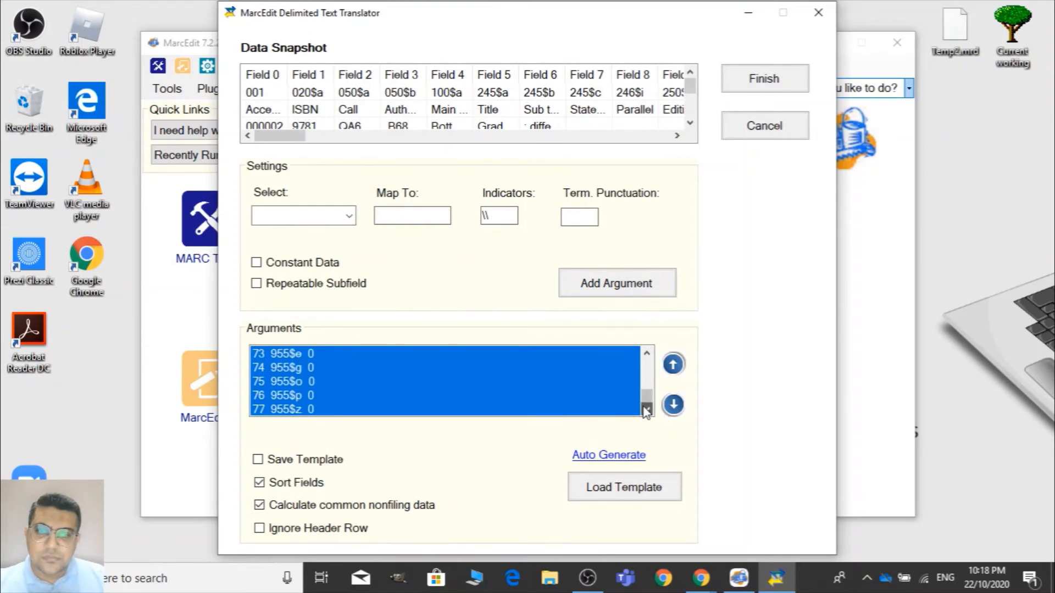
right_click(503, 380)
left_click(558, 429)
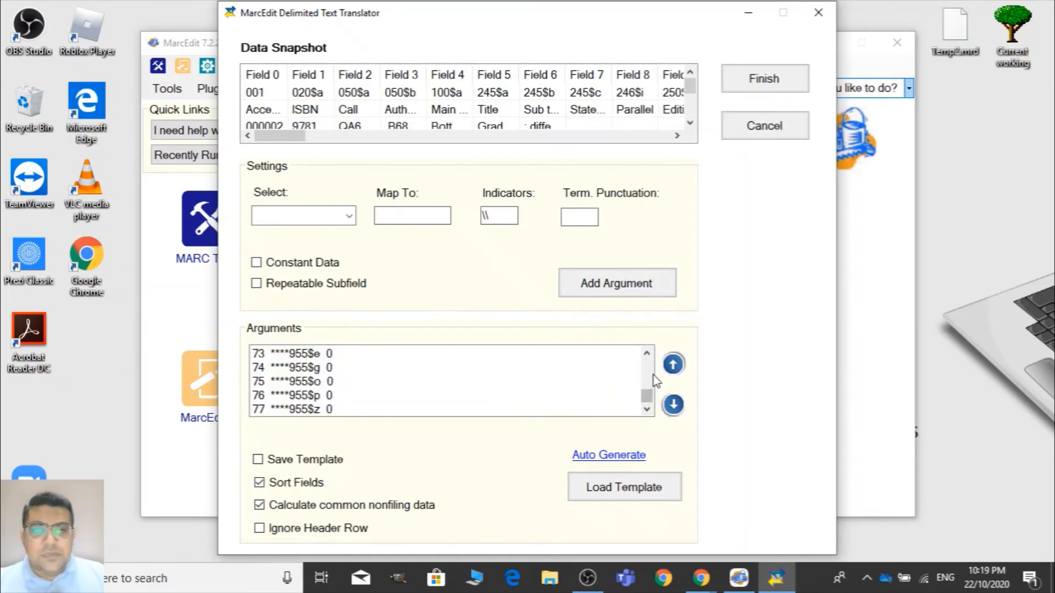
Finish the conversion with template saving enabled, storing the mapping template on the desktop as Sheet1 temp
left_click(646, 354)
left_click(647, 355)
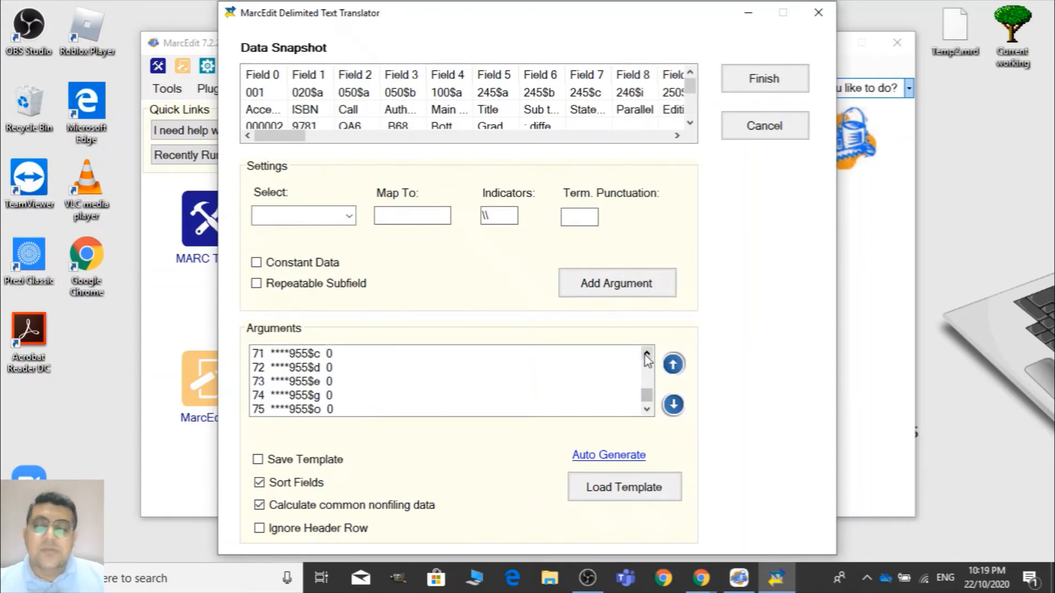
left_click(646, 355)
left_click(646, 354)
scroll(649, 388, "up", 1)
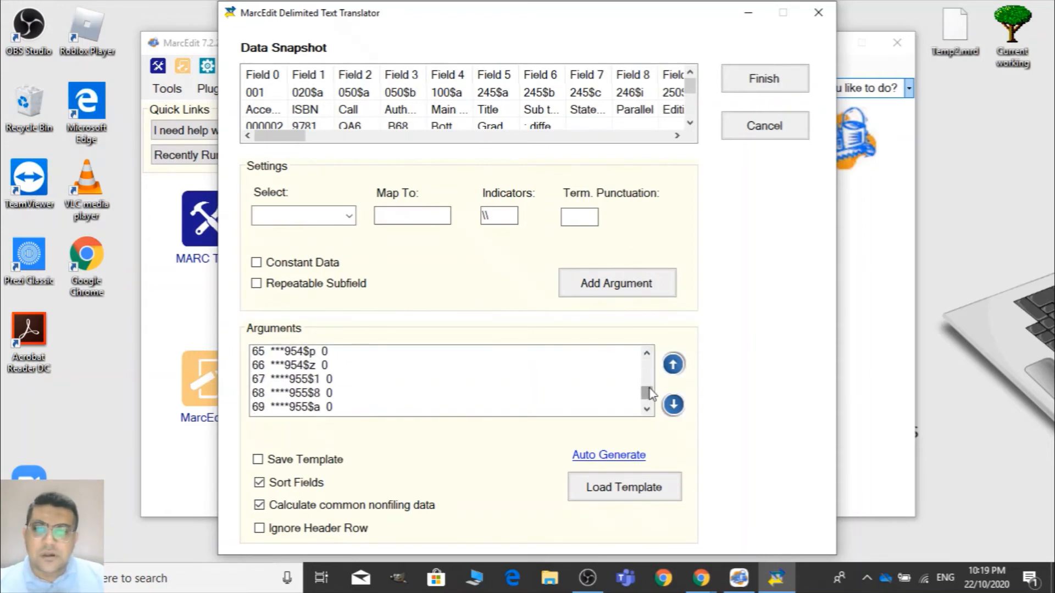
mouse_move(650, 389)
left_mouse_down()
mouse_move(650, 364)
mouse_move(647, 403)
left_mouse_up()
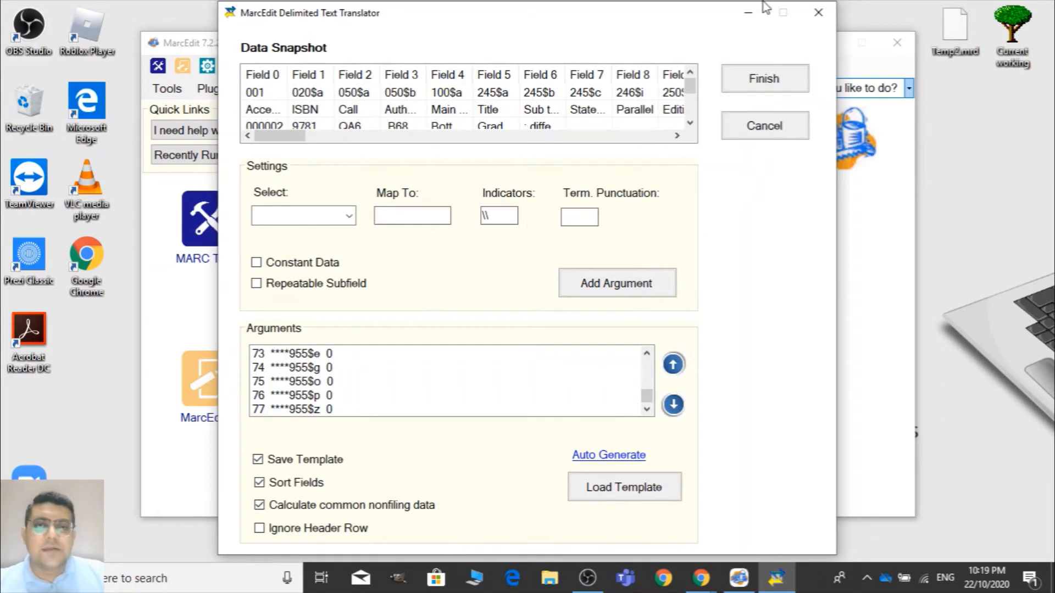
left_click(759, 77)
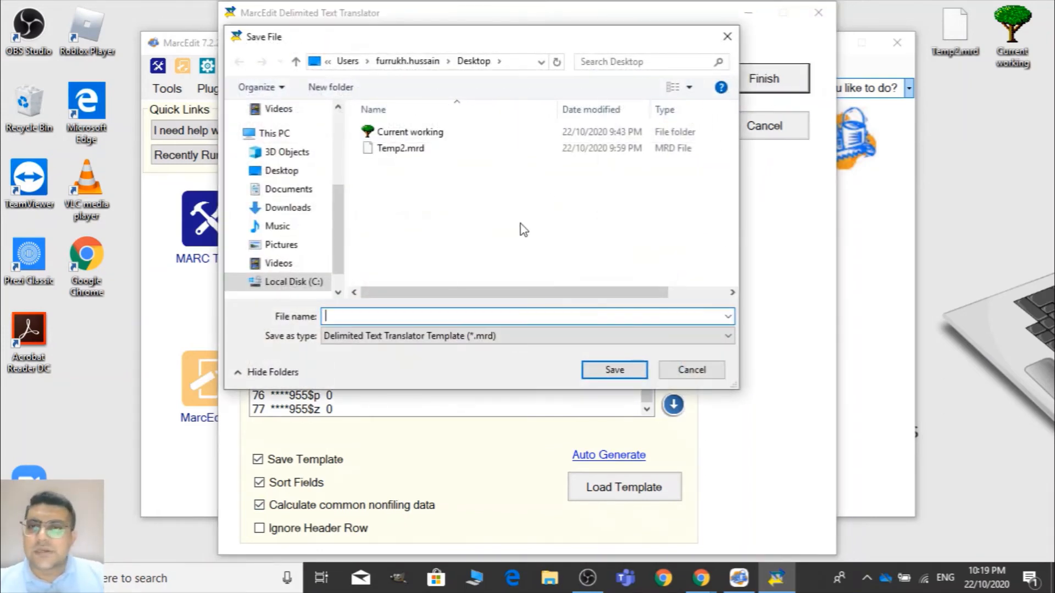
type("She")
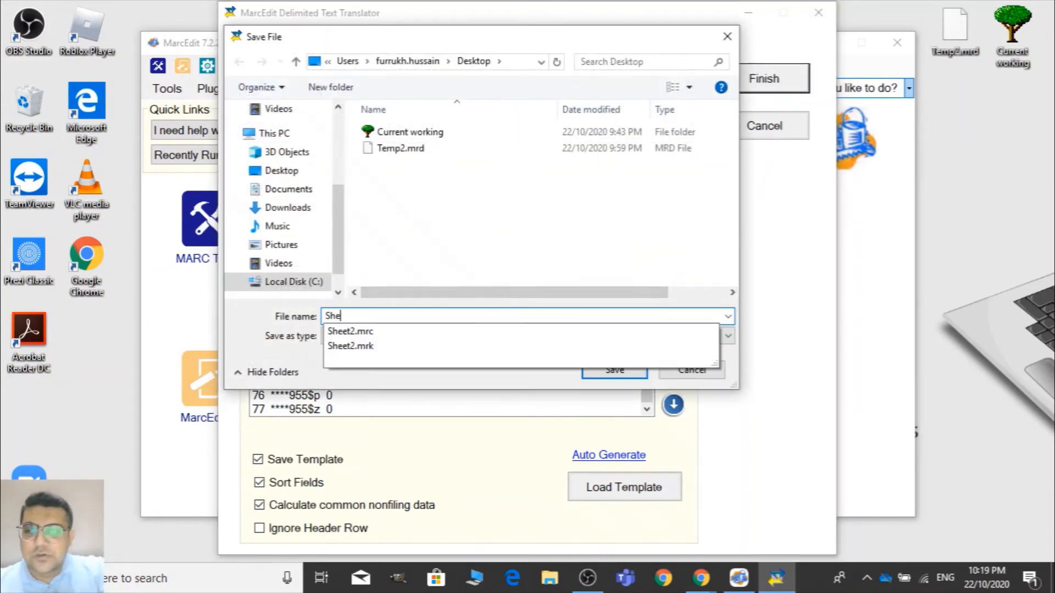
type("et1 temp")
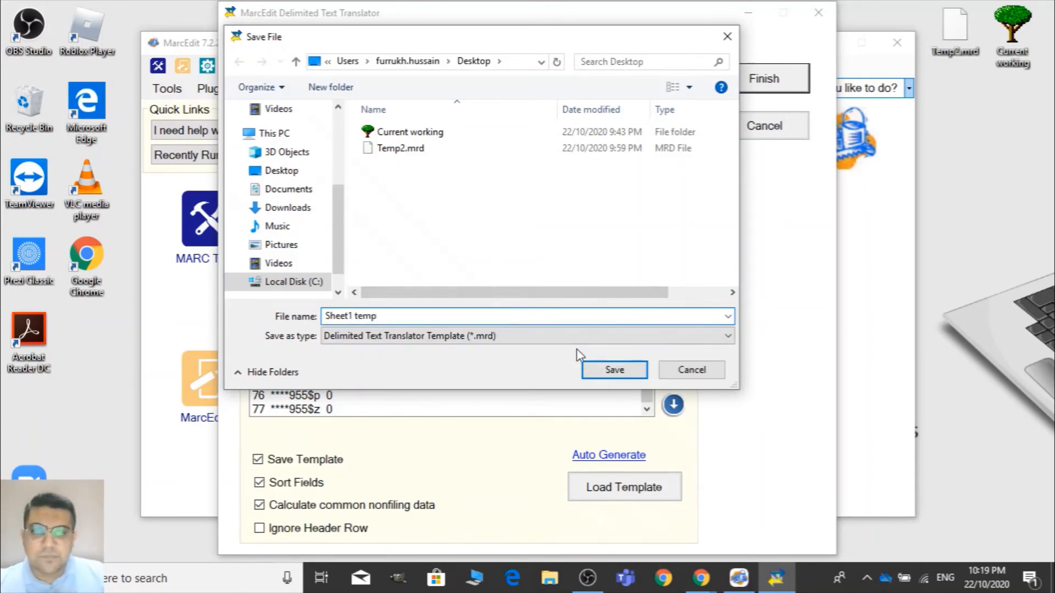
left_click(607, 372)
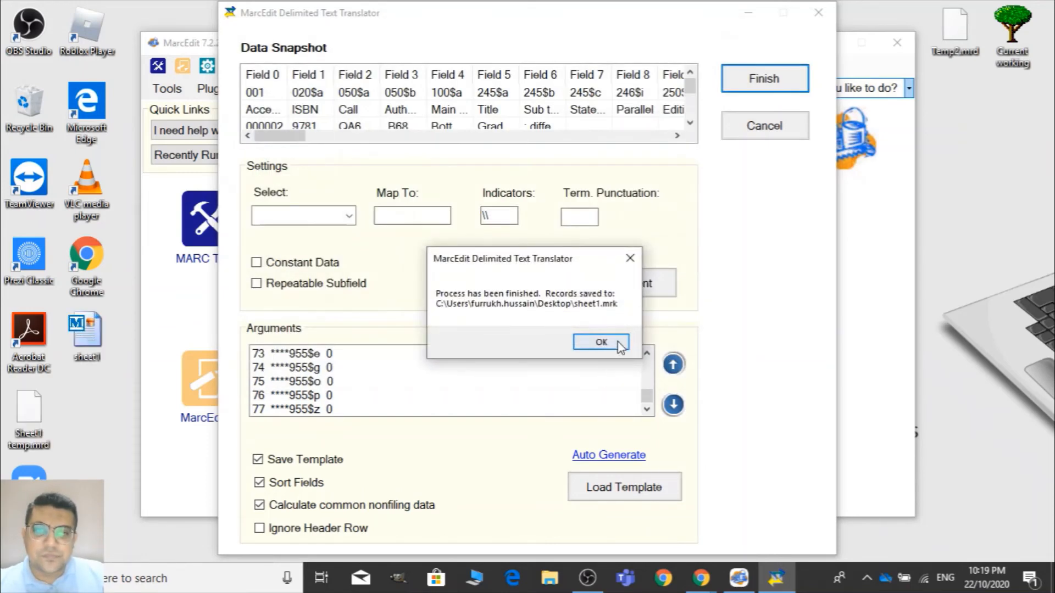
left_click(617, 342)
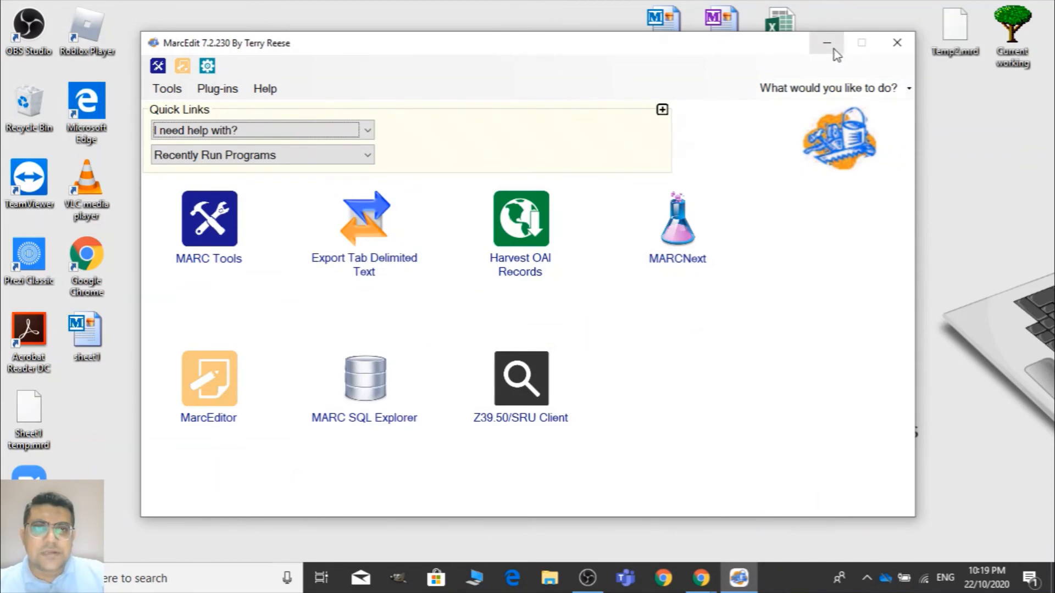
Place the converted sheet1 file beside the MarcEdit 7 shortcut on the desktop and open it in MarcEditor
left_click(827, 44)
left_click_drag(83, 343, 491, 113)
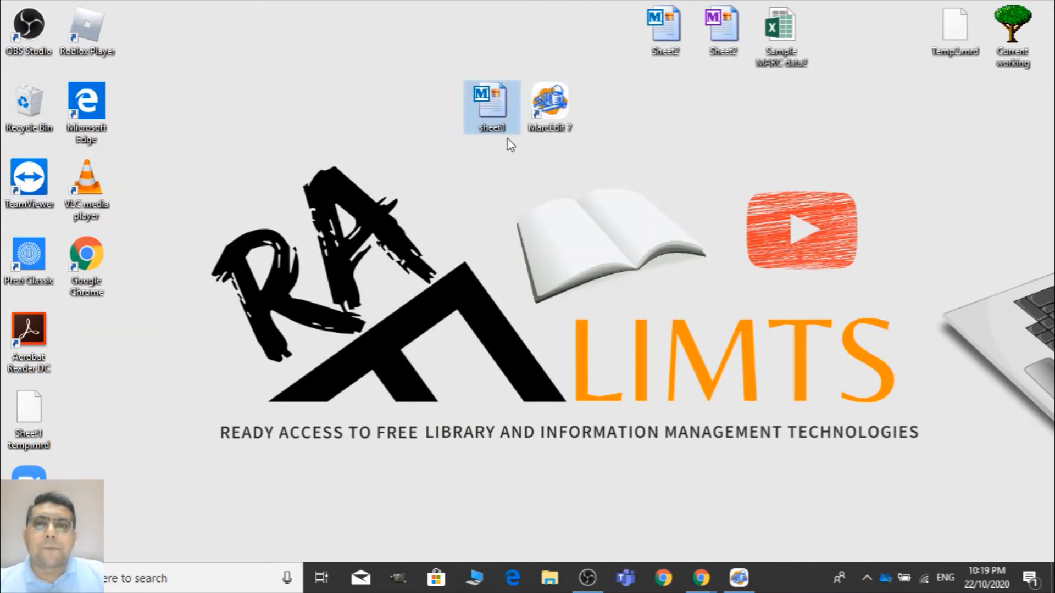
double_click(477, 105)
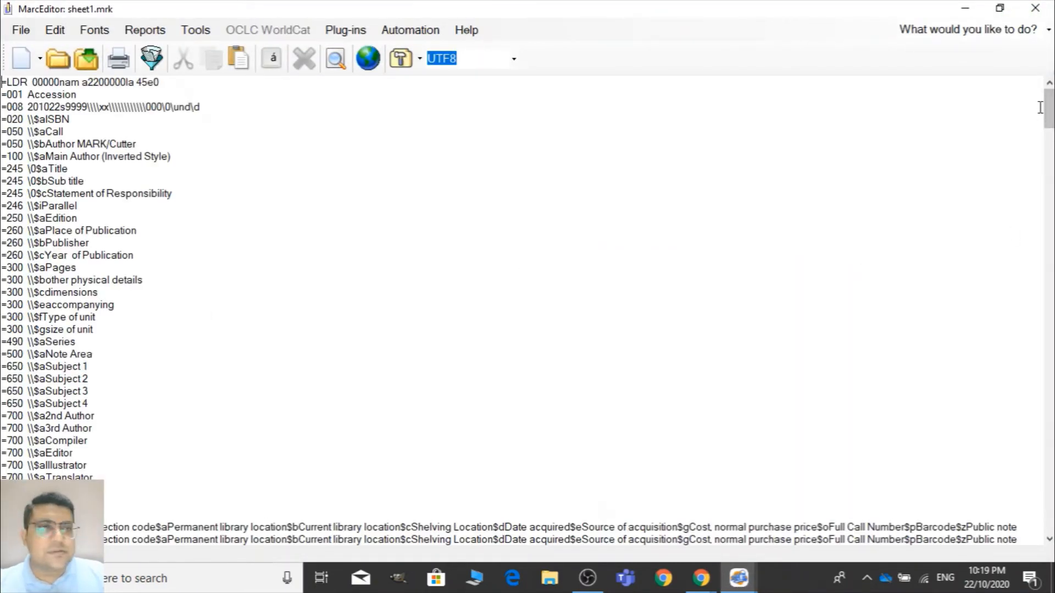
Delete the first record of sheet1.mrk, made from the header row, from its LDR line through its 955 field
left_click_drag(1049, 110, 1050, 132)
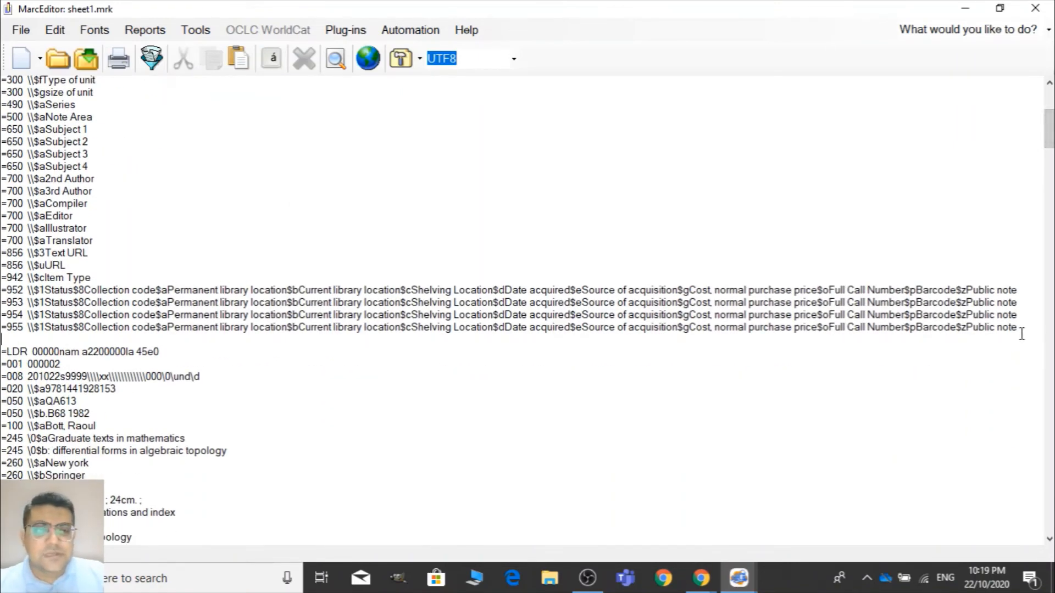
left_click_drag(1021, 333, 447, 50)
left_click_drag(311, 40, 2, 85)
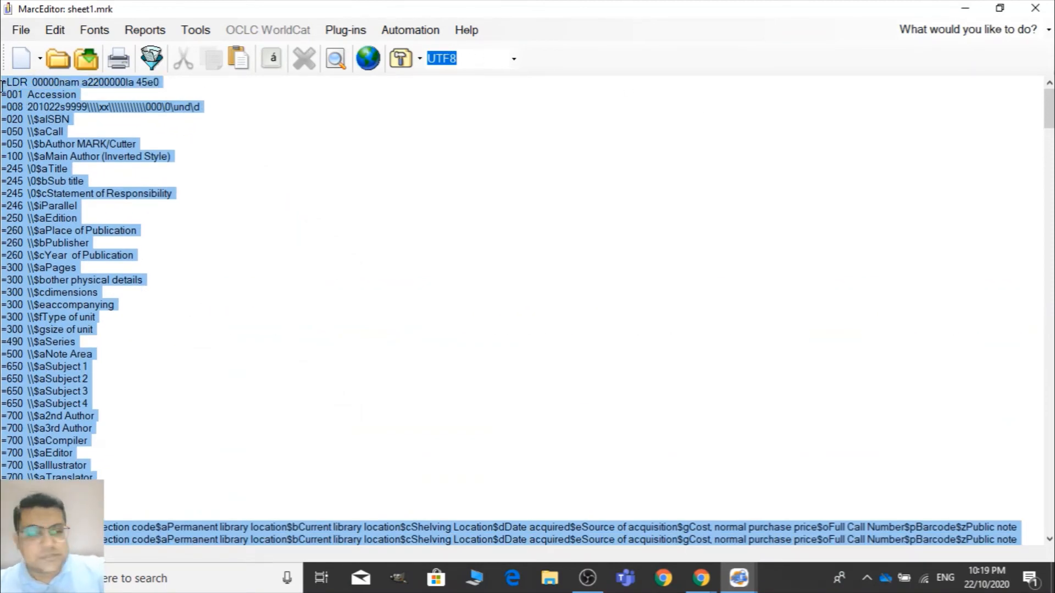
key("ctrl+v")
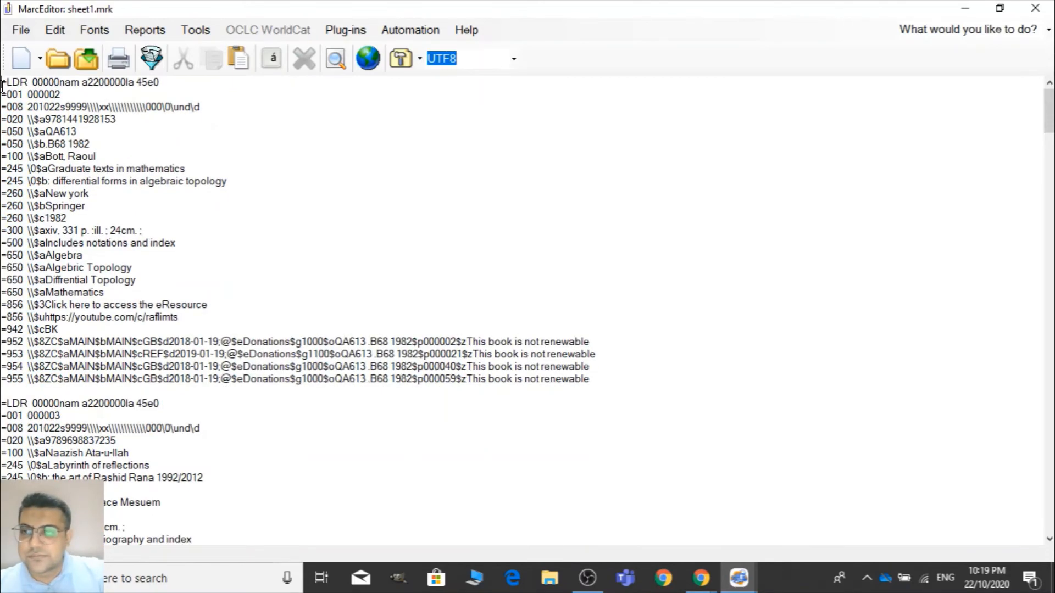
Examine the 952 to 955 copy fields of the first book record
left_click_drag(1048, 110, 1048, 110)
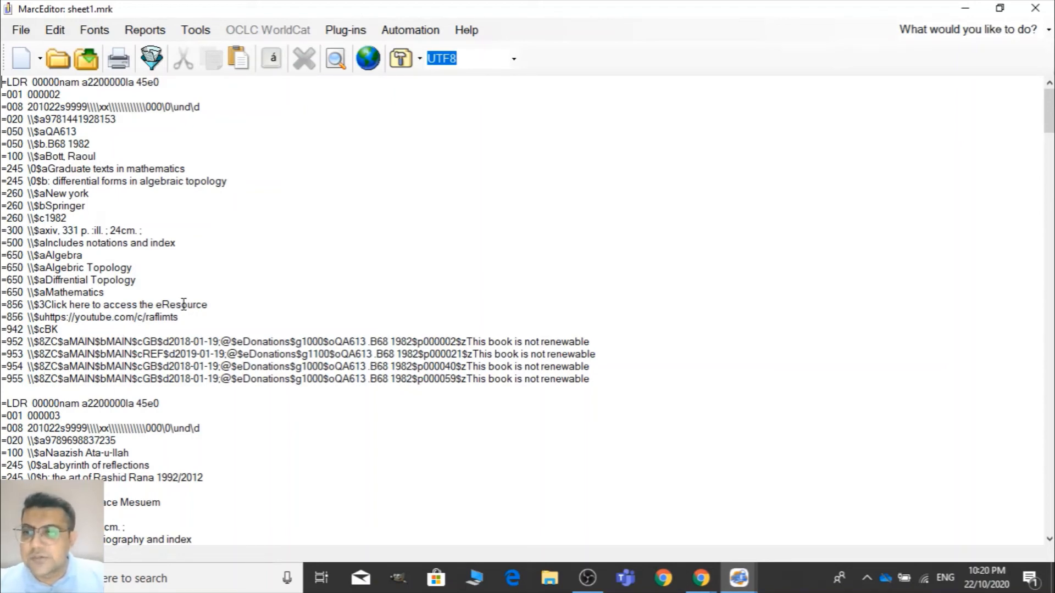
left_click(4, 354)
left_click(40, 366)
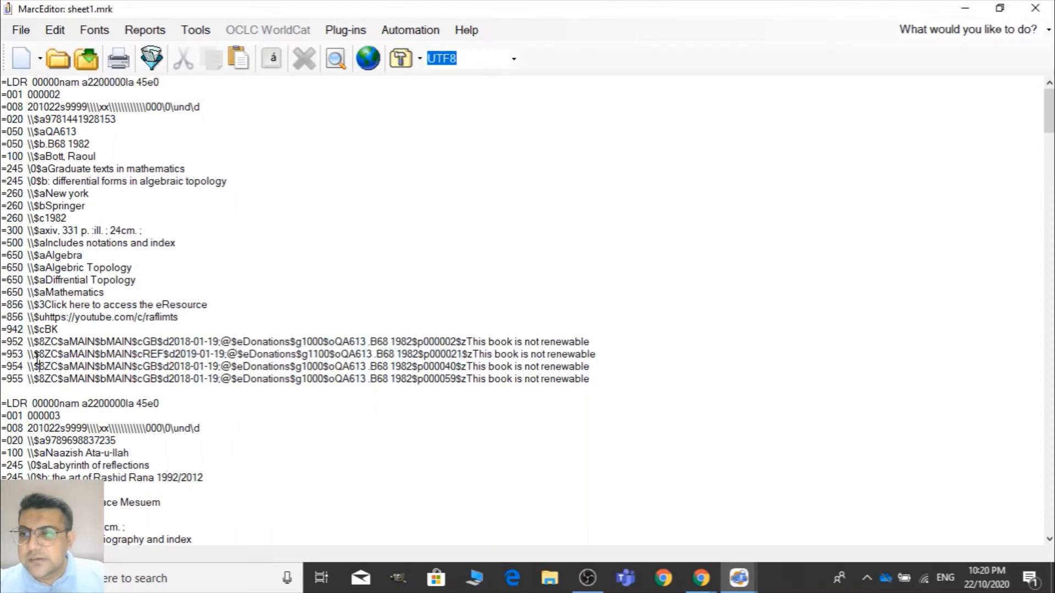
Examine the 952 to 955 copy fields in the first book records of sheet1.mrk
left_click_drag(35, 354, 3, 353)
key("ctrl+c")
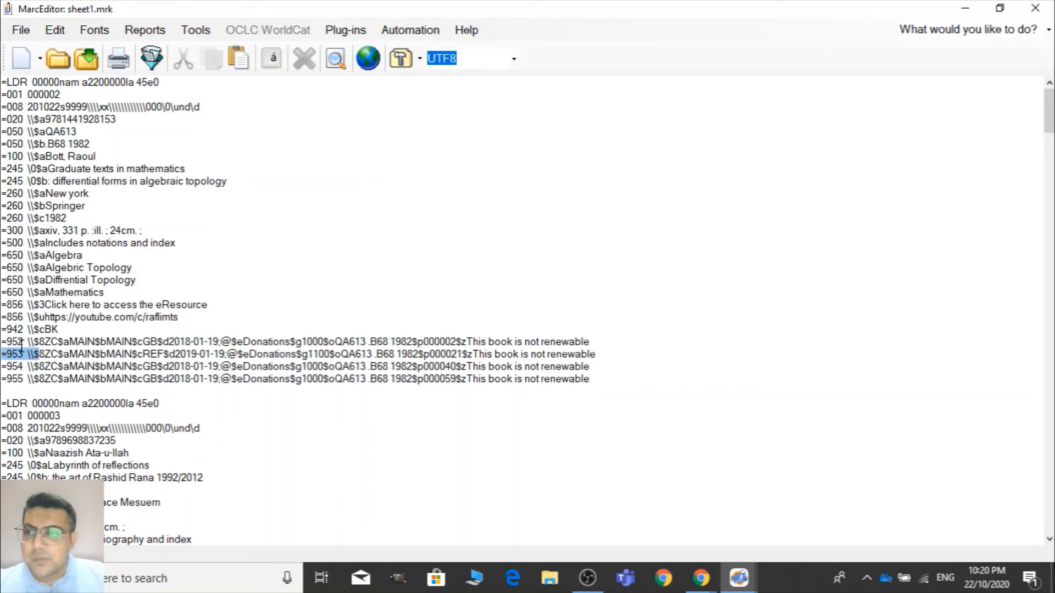
left_click(19, 343)
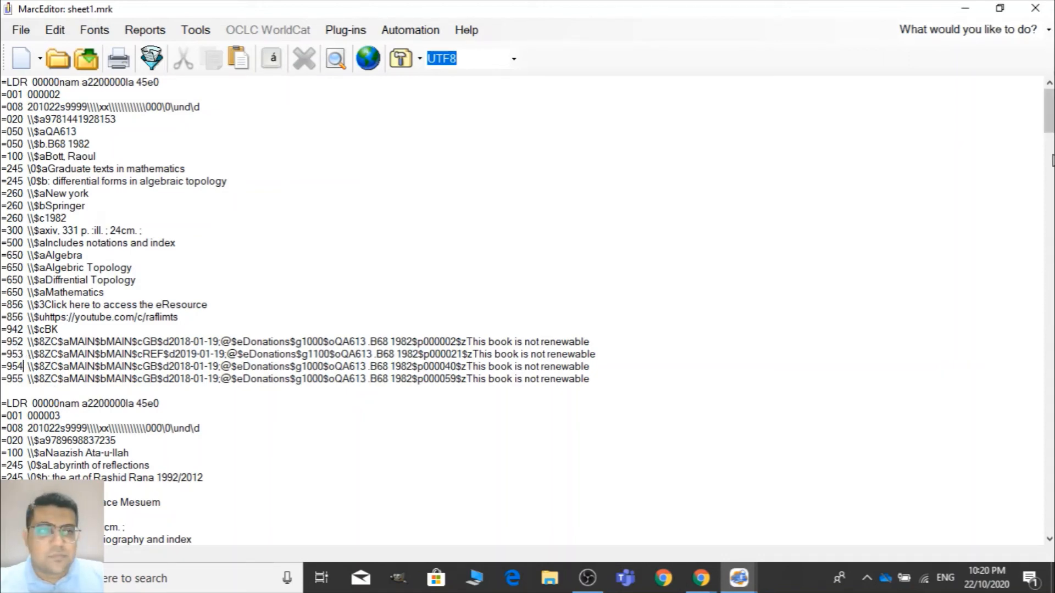
scroll(1049, 138, "down", 4)
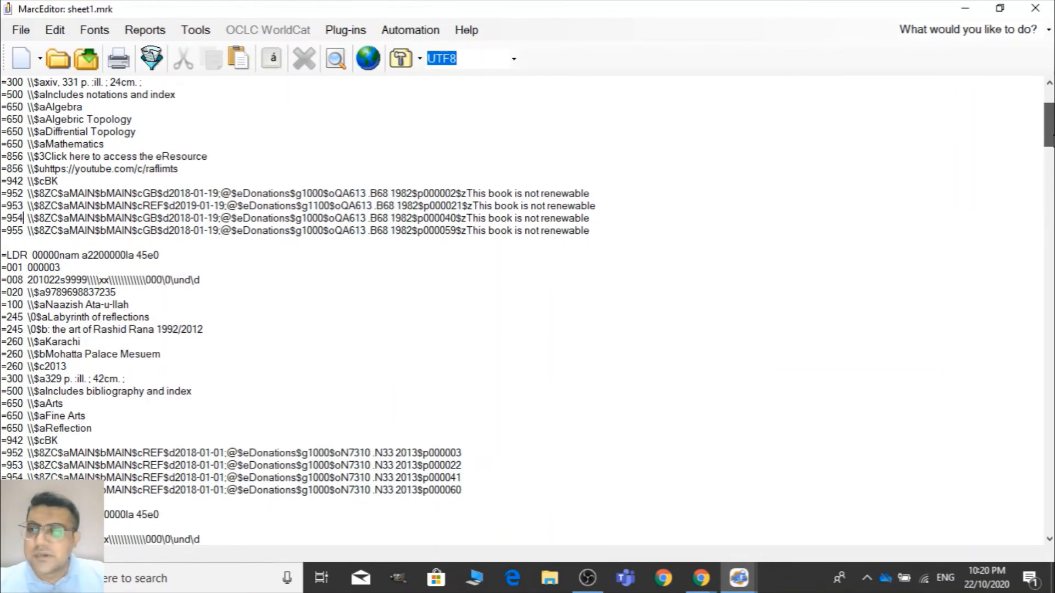
scroll(1049, 137, "down", 2)
scroll(1049, 137, "up", 3)
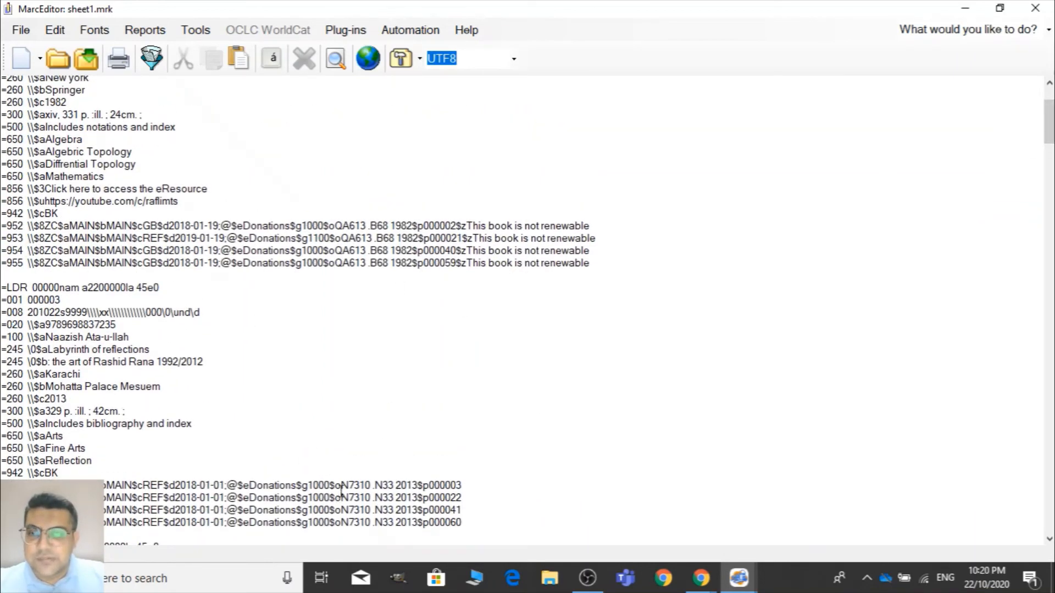
scroll(1050, 137, "down", 6)
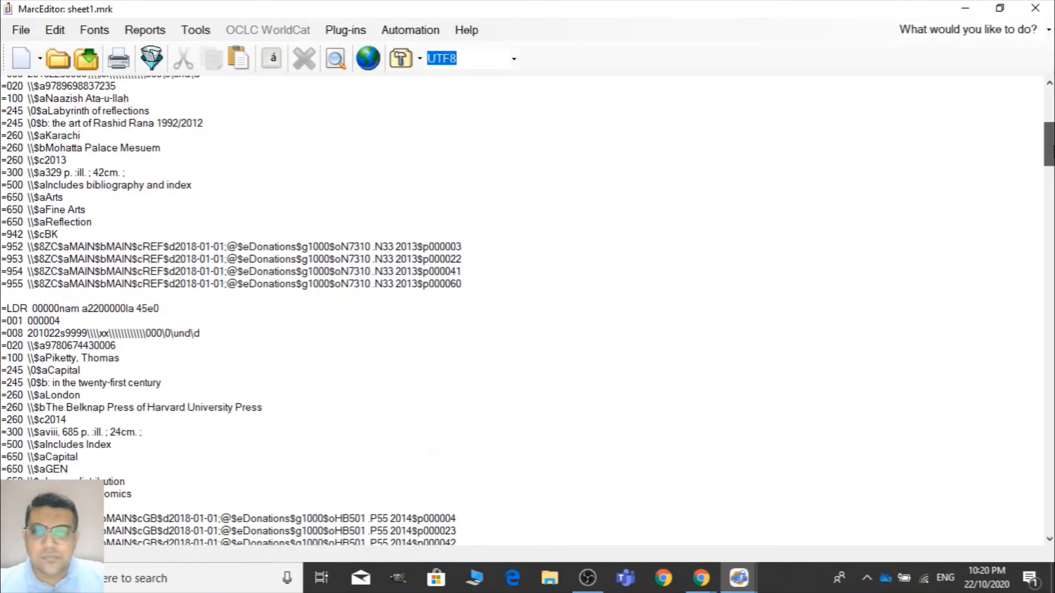
scroll(1049, 137, "down", 9)
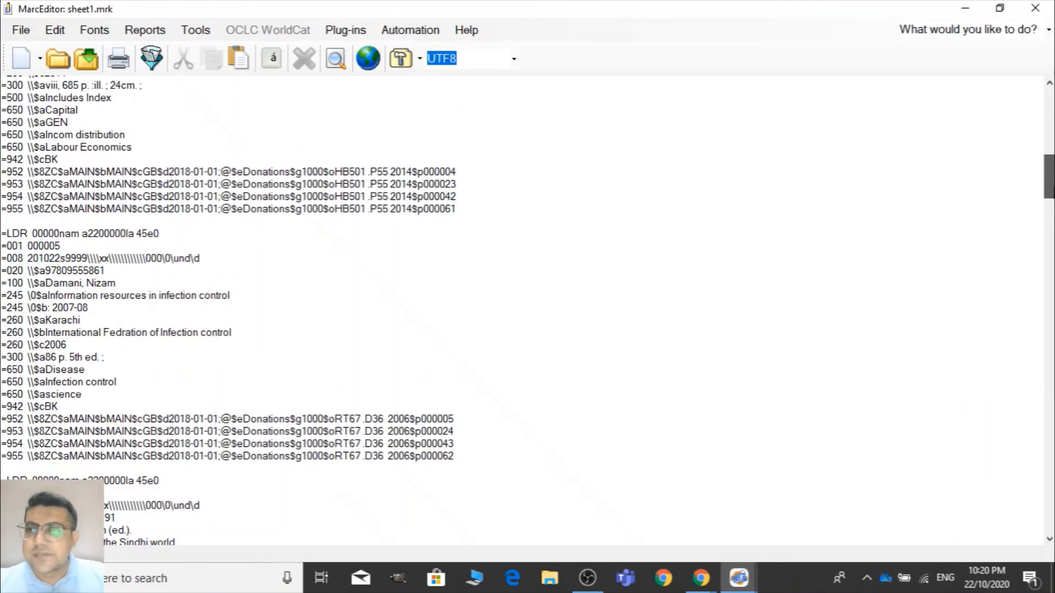
left_click_drag(1049, 176, 964, 129)
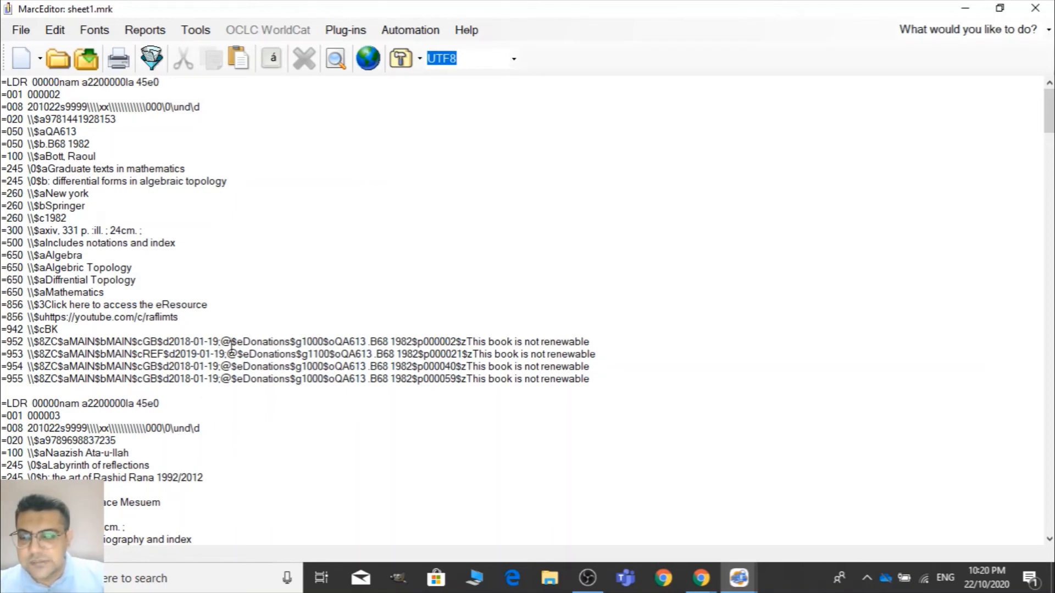
Inspect the ;@ delimiter and the subfields in the first record's 952 field
double_click(231, 343)
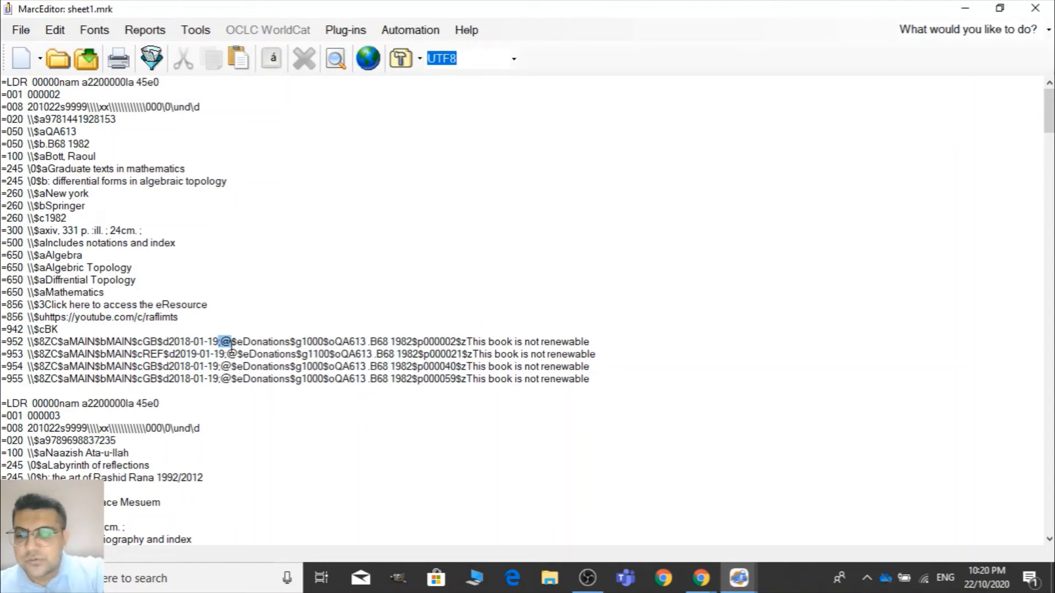
key("Home")
key("Right")
key("Right")
key("Right")
key("Right")
key("Right")
key("Right")
key("Right")
key("Right")
key("Right")
key("Right")
key("Right")
key("Right")
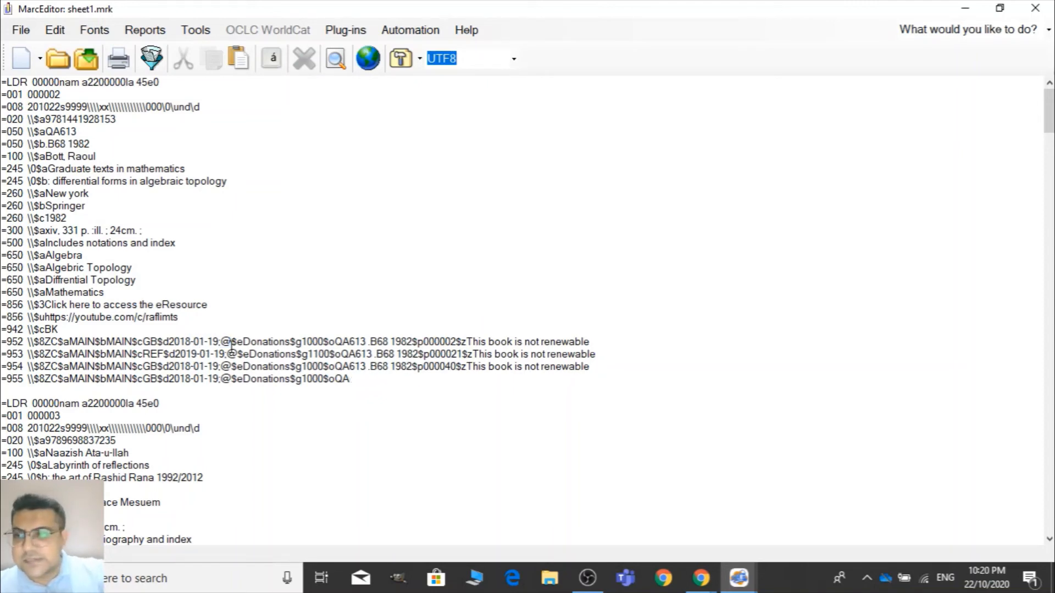
key("Left")
key("Left")
key("Left")
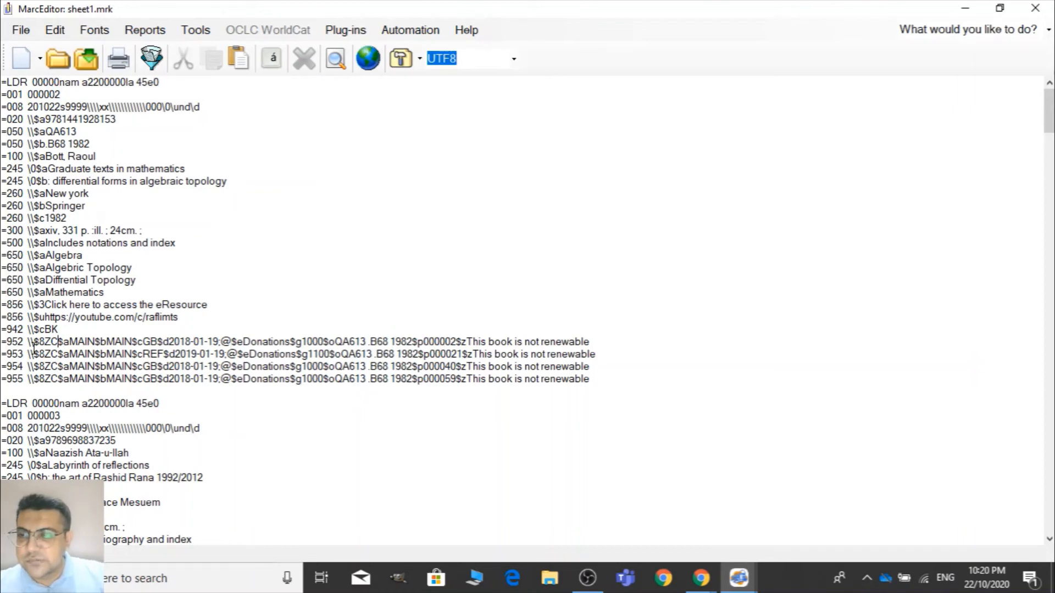
Replace every "=953 \\$" field prefix in the file with "=952 \\$"
key("Down")
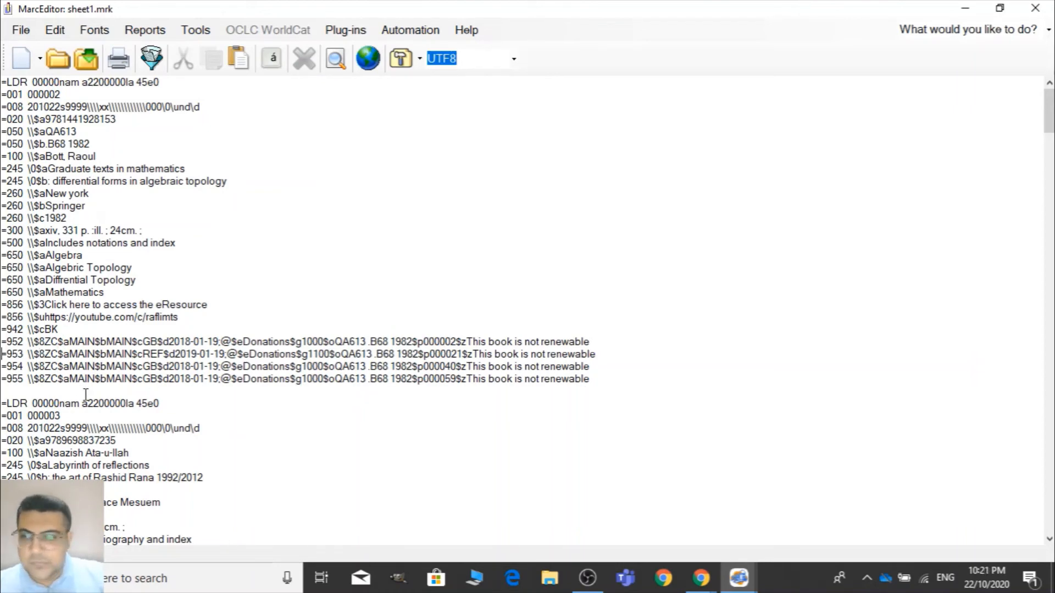
key("shift+Right")
key("shift+Right")
key("shift+Right")
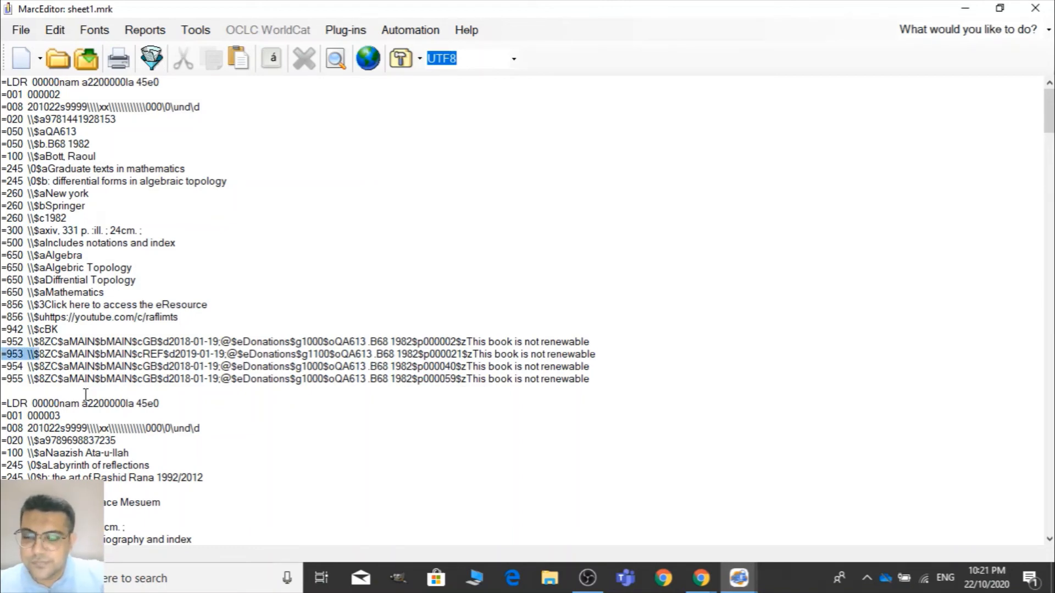
key("ctrl+f")
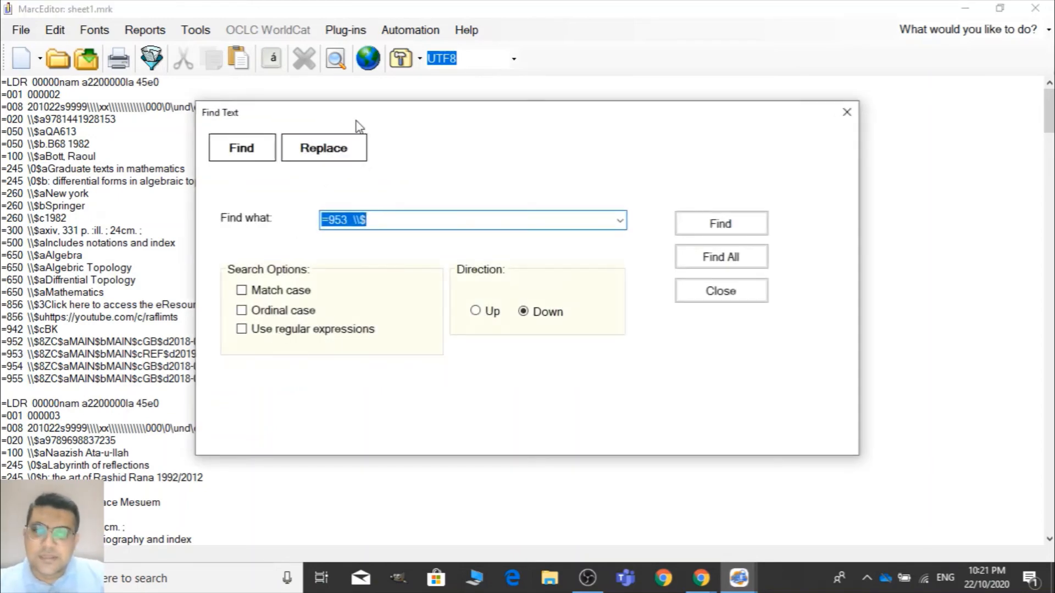
left_click(340, 146)
left_click(408, 221)
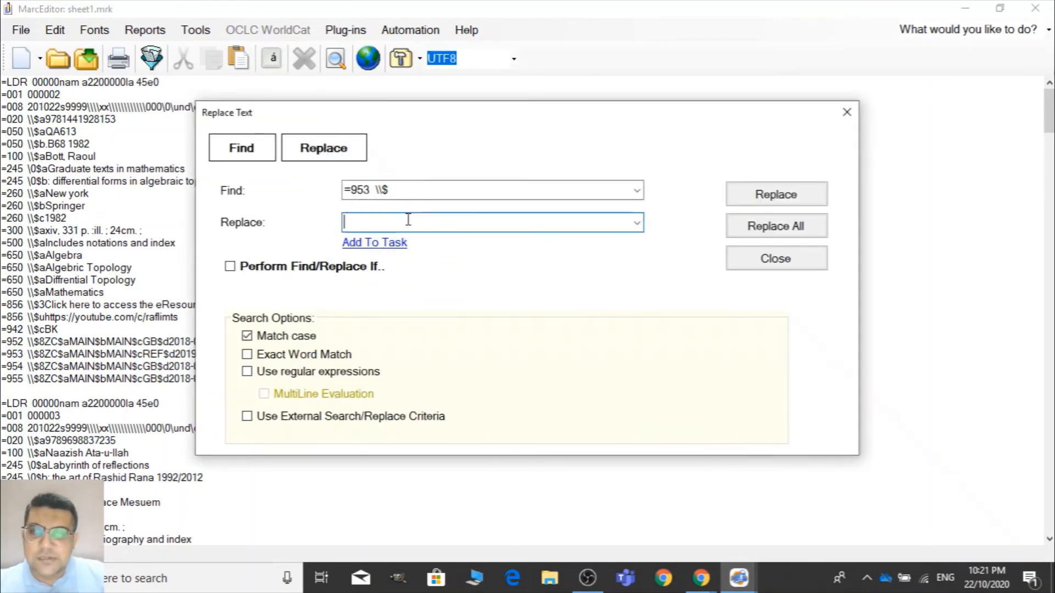
key("ctrl+v")
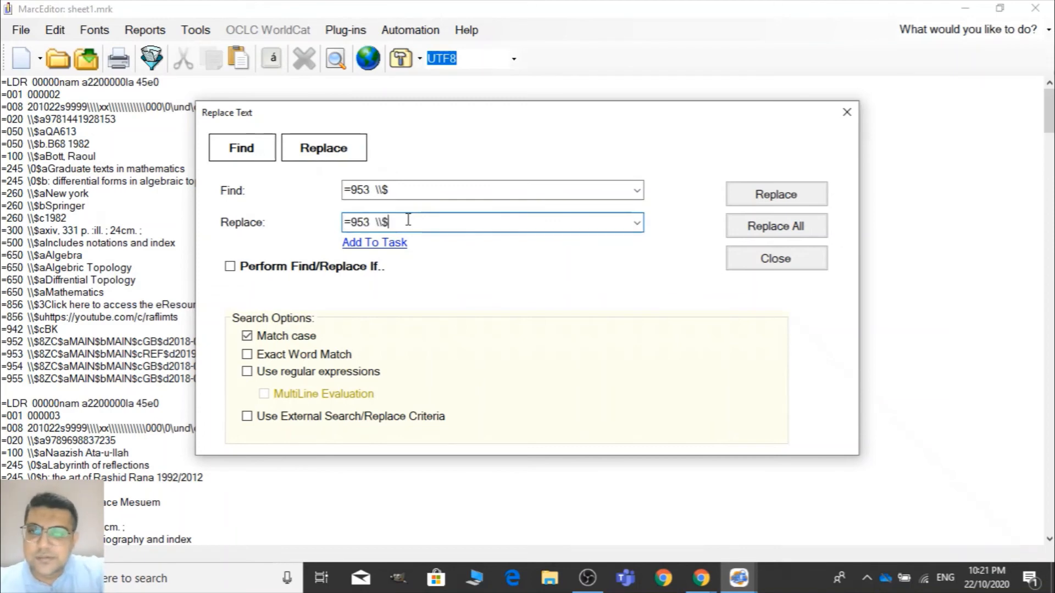
key("Left")
key("Left")
key("Left")
key("Left")
key("Left")
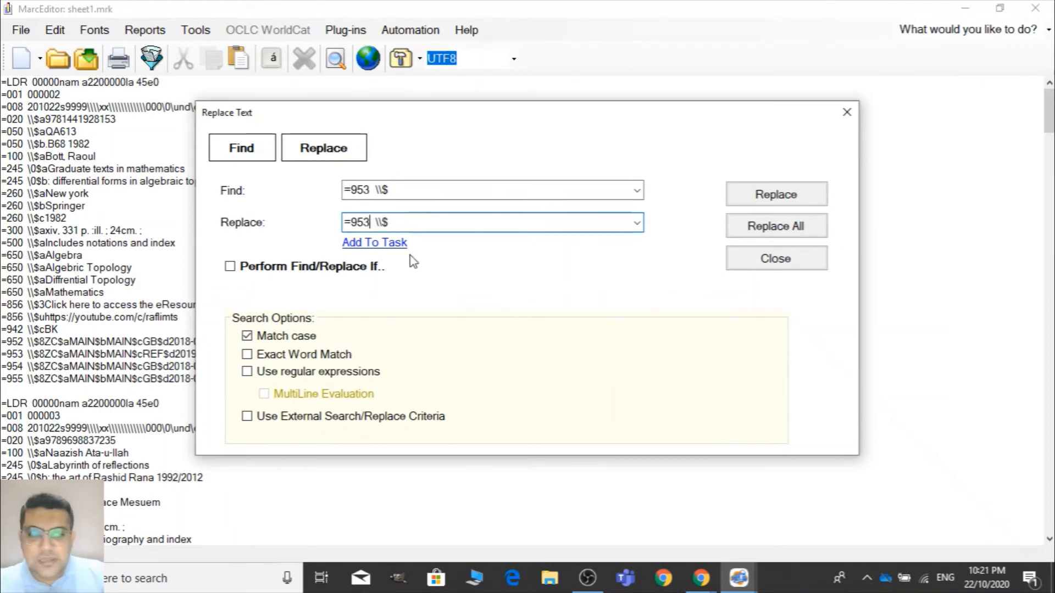
key("BackSpace")
type("2")
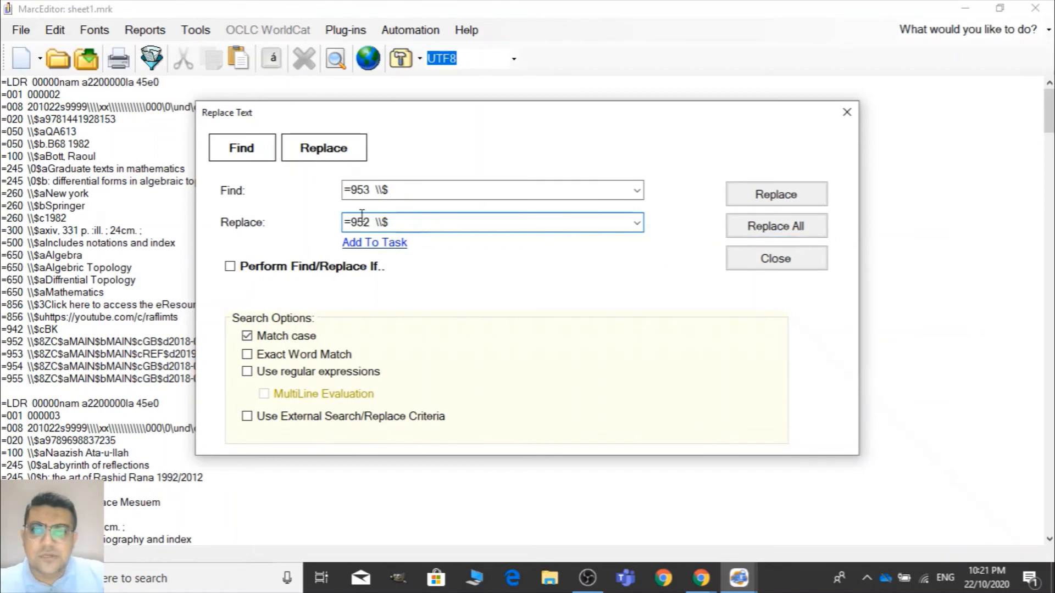
left_click(771, 226)
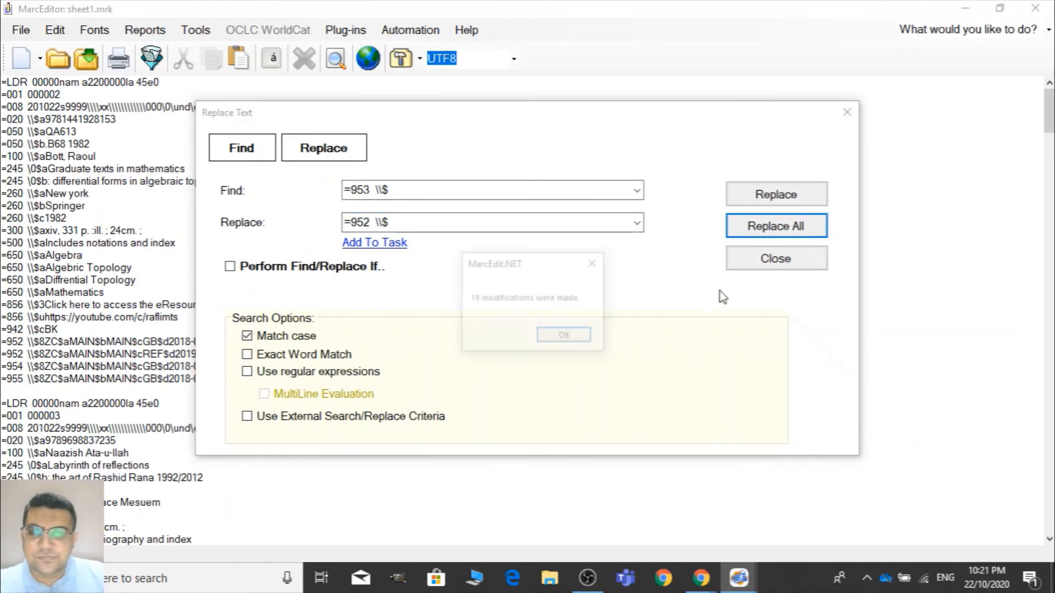
left_click(563, 333)
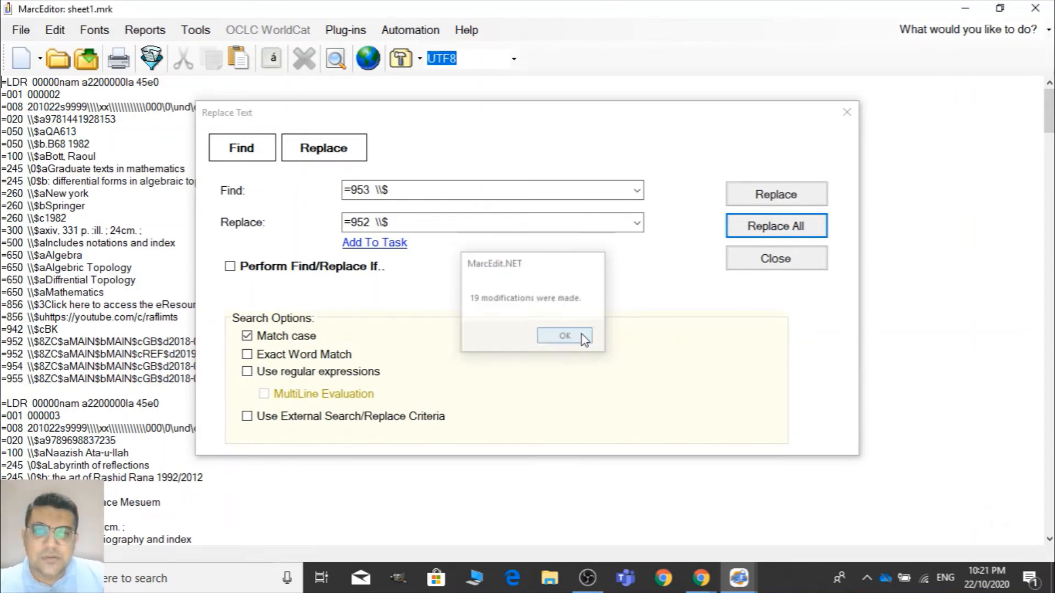
left_click(772, 266)
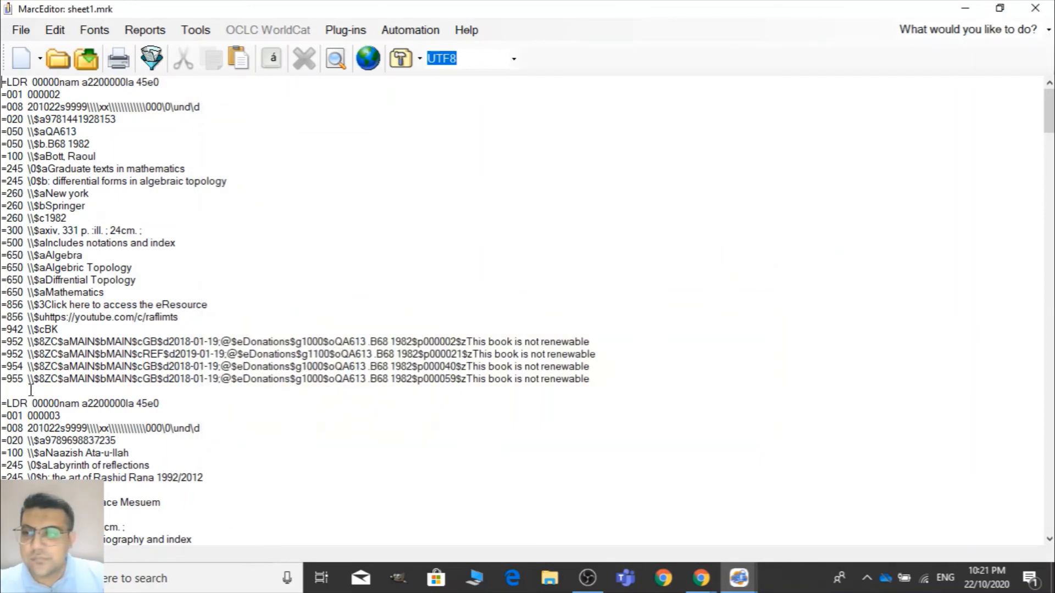
Replace every "=954 \\$" field prefix in the file with "=952 \\$"
left_click(34, 367)
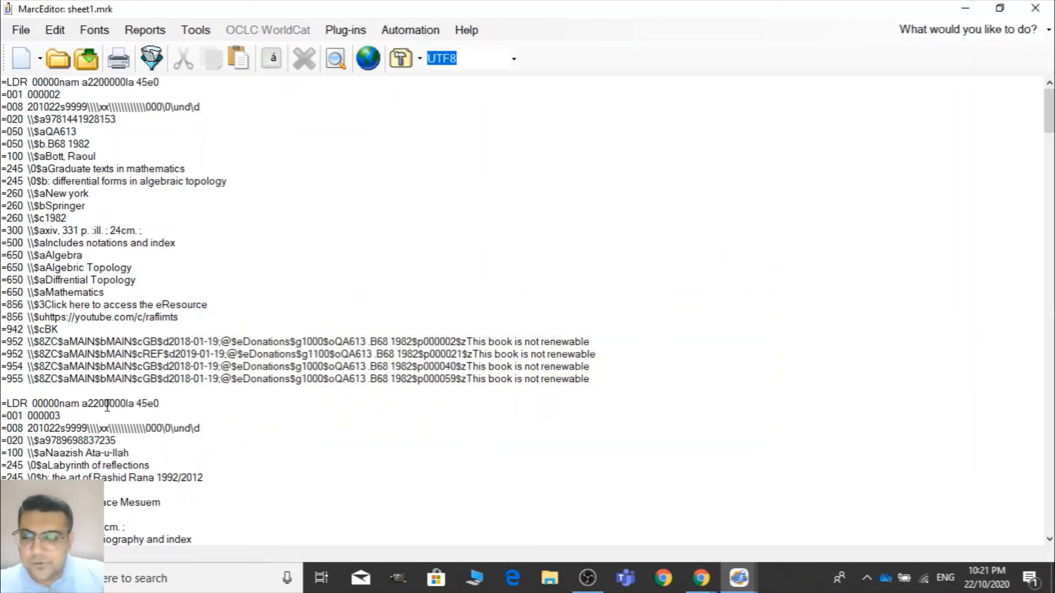
key("shift+Right")
key("shift+Left")
key("shift+Left")
key("shift+Left")
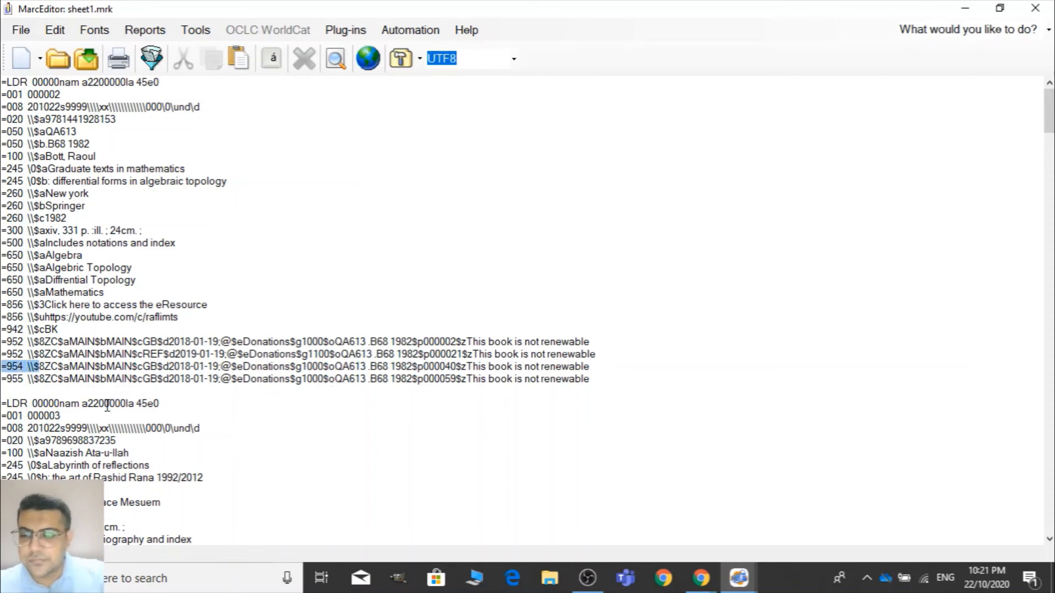
key("ctrl+f")
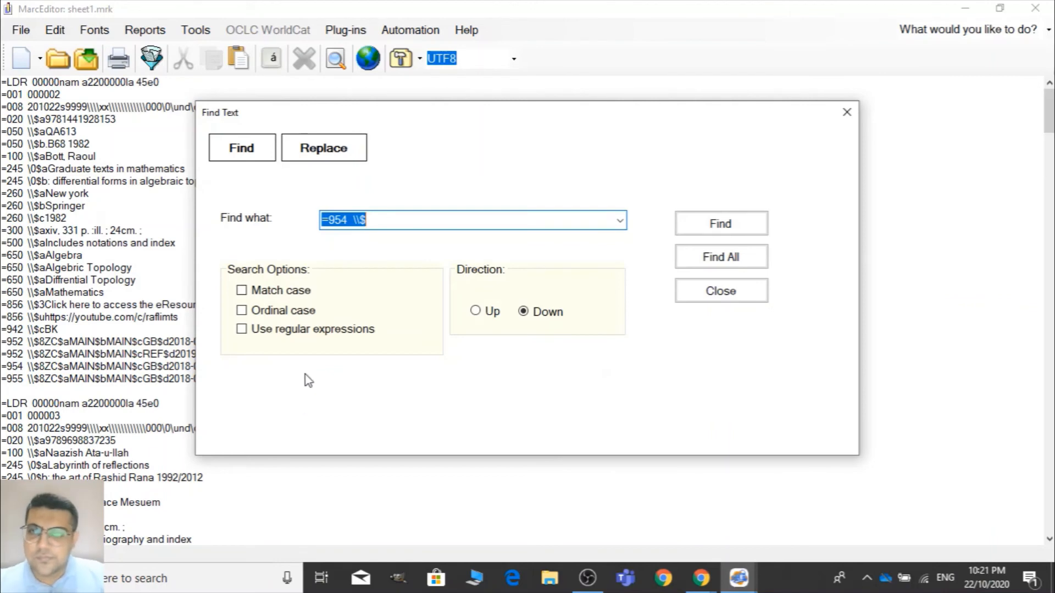
left_click(344, 148)
left_click(418, 223)
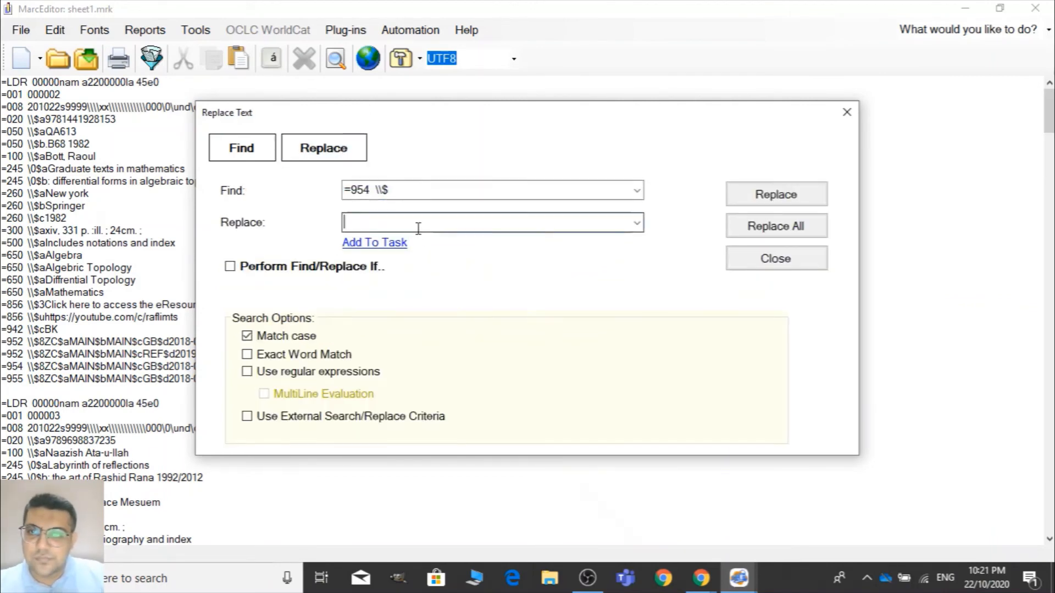
type("=954 \\\\$")
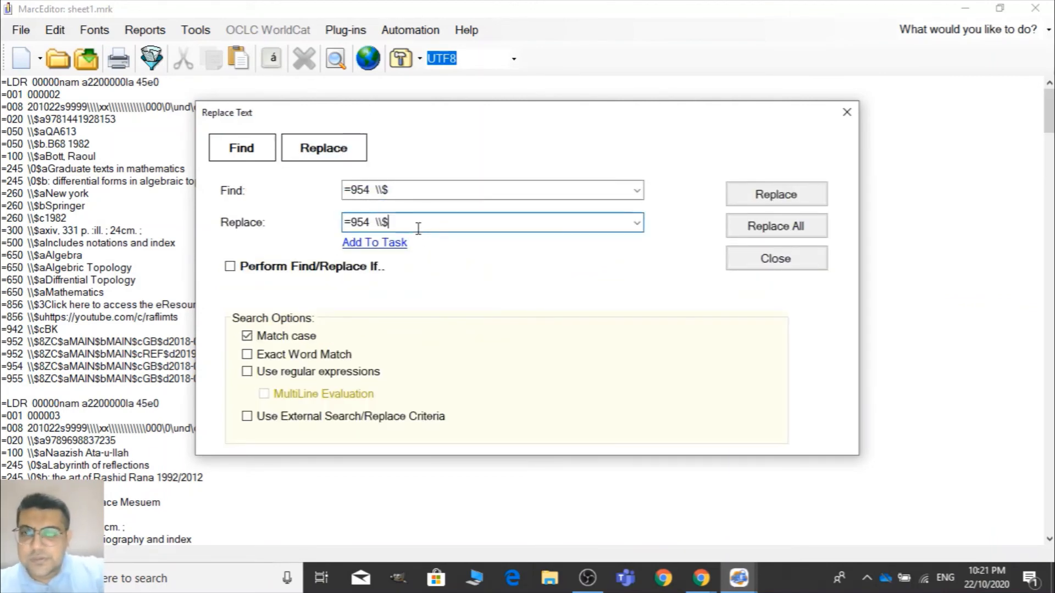
left_click(367, 226)
key("BackSpace")
type("2")
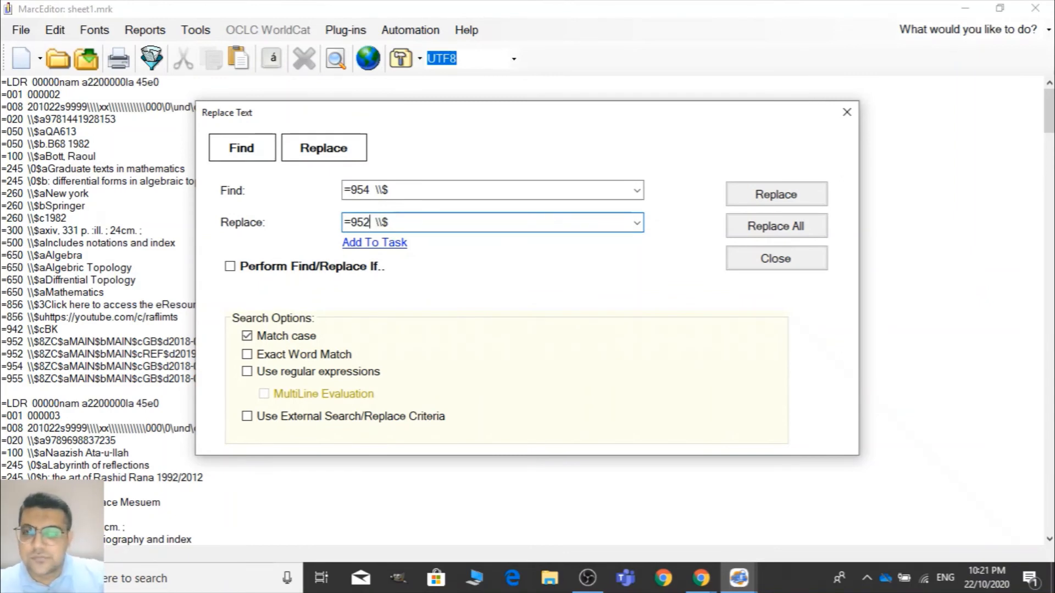
left_click(809, 233)
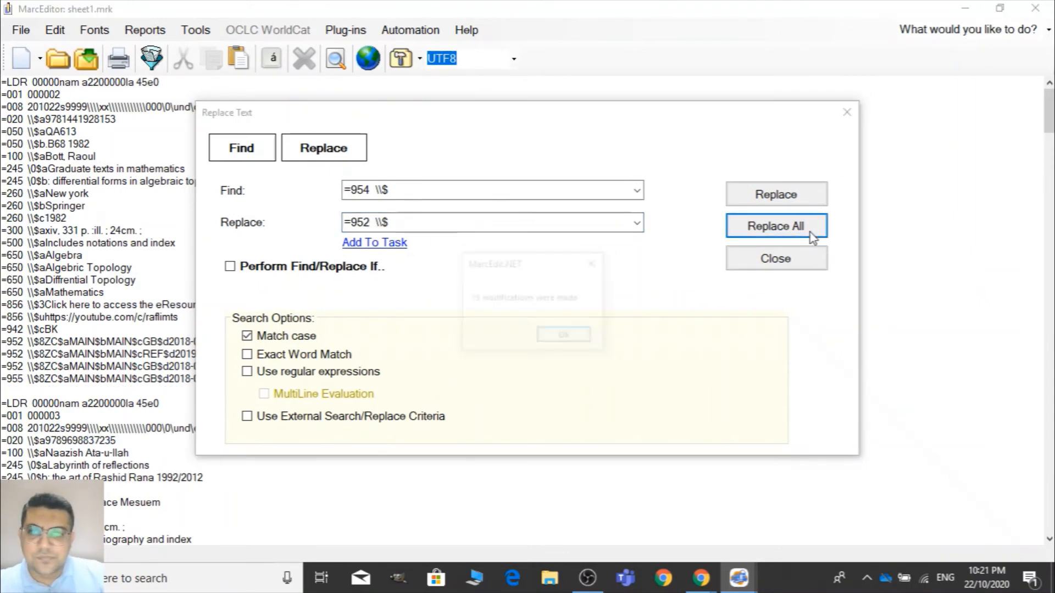
left_click(578, 339)
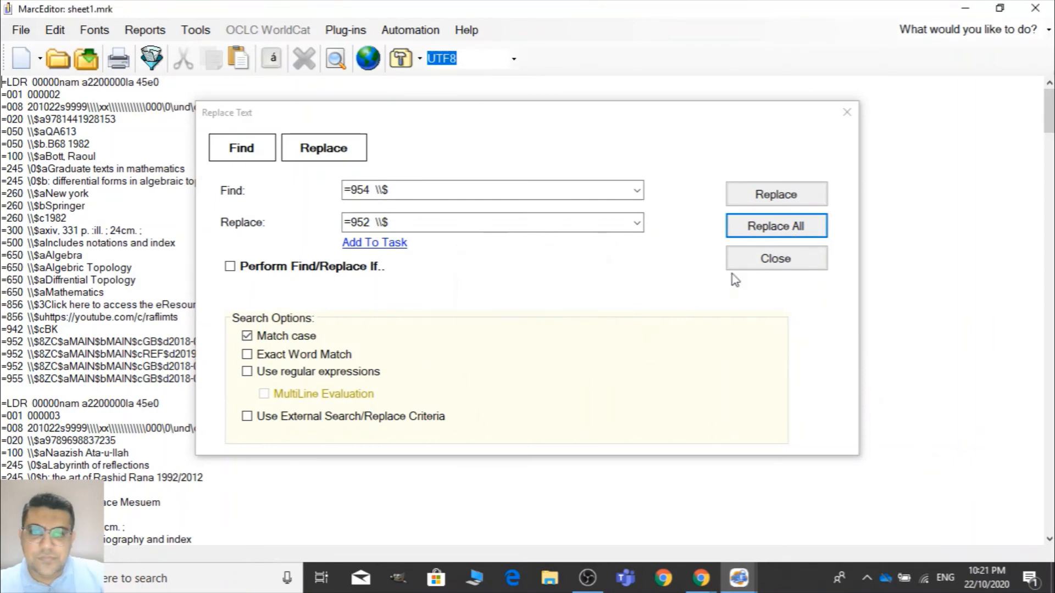
left_click(775, 258)
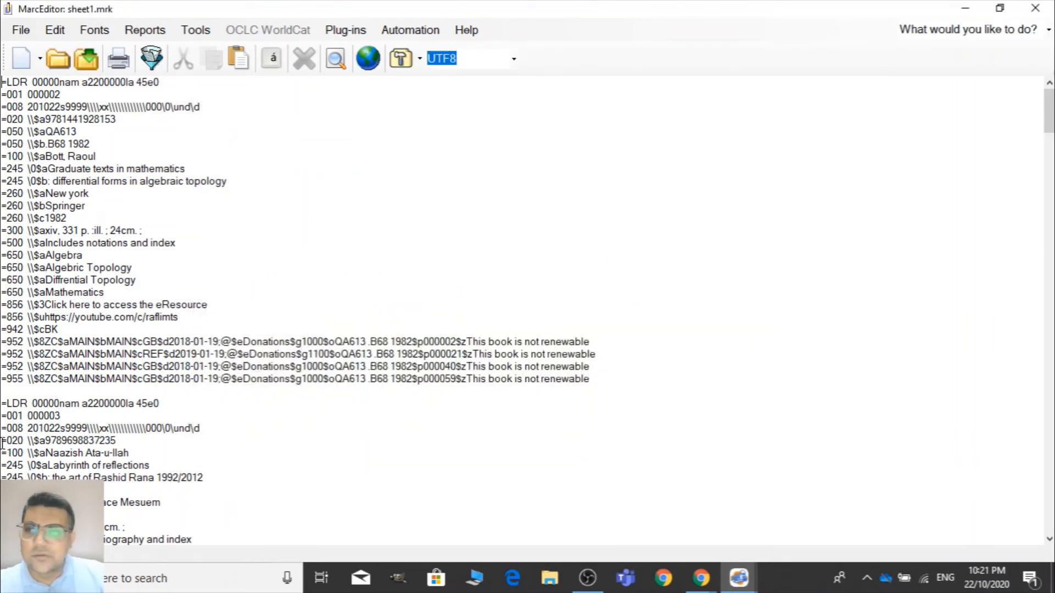
Replace every "=955 \\$" field prefix in the file with "=952 \\$"
left_click(33, 379)
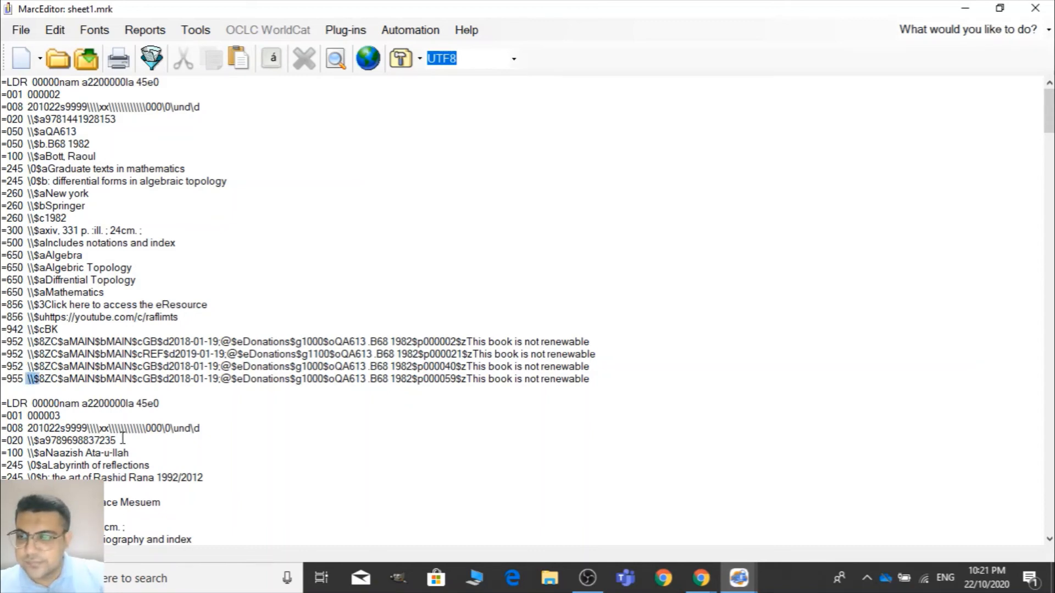
key("shift+Left")
key("shift+Left")
key("shift+Left")
key("shift+Left")
key("shift+Left")
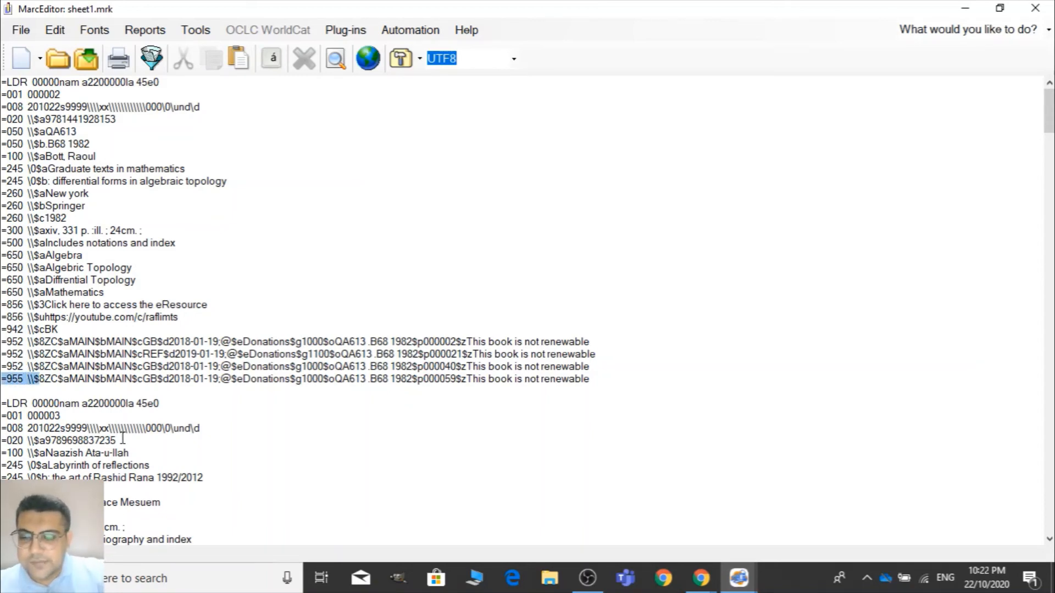
key("ctrl+f")
key("ctrl+c")
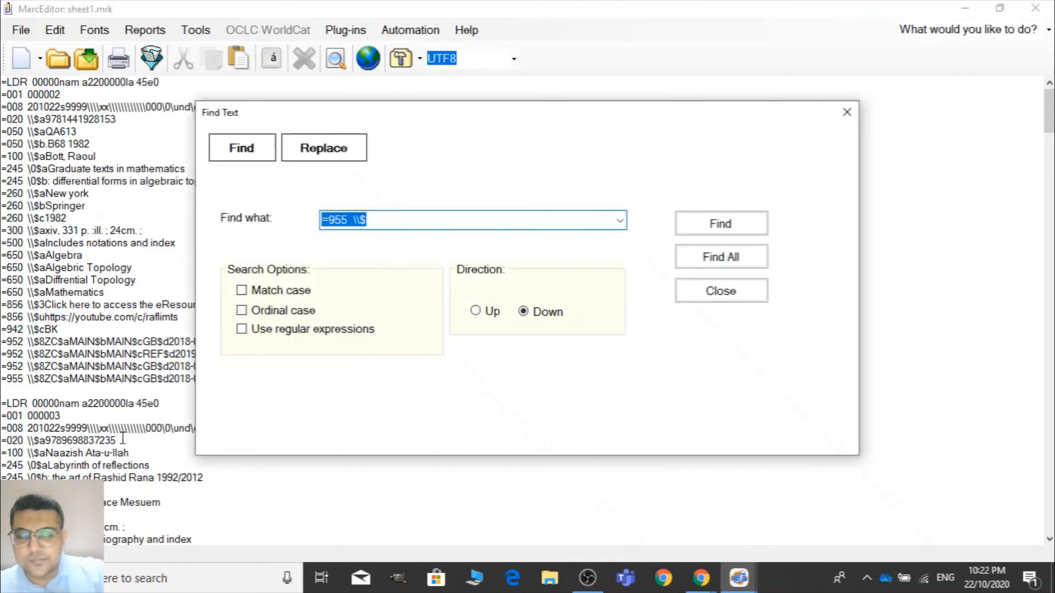
left_click(324, 148)
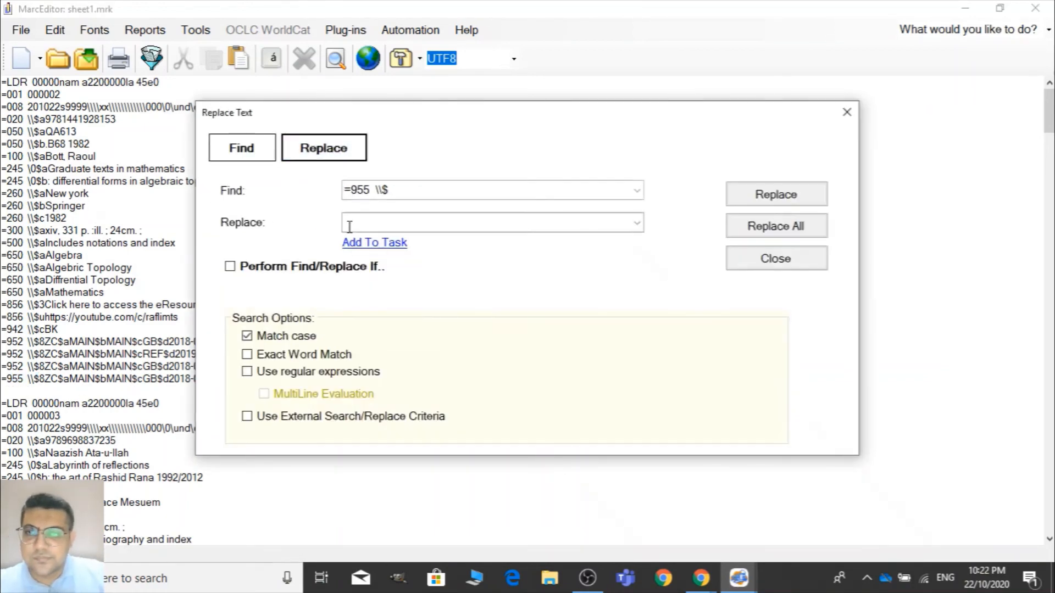
left_click(391, 221)
key("ctrl+v")
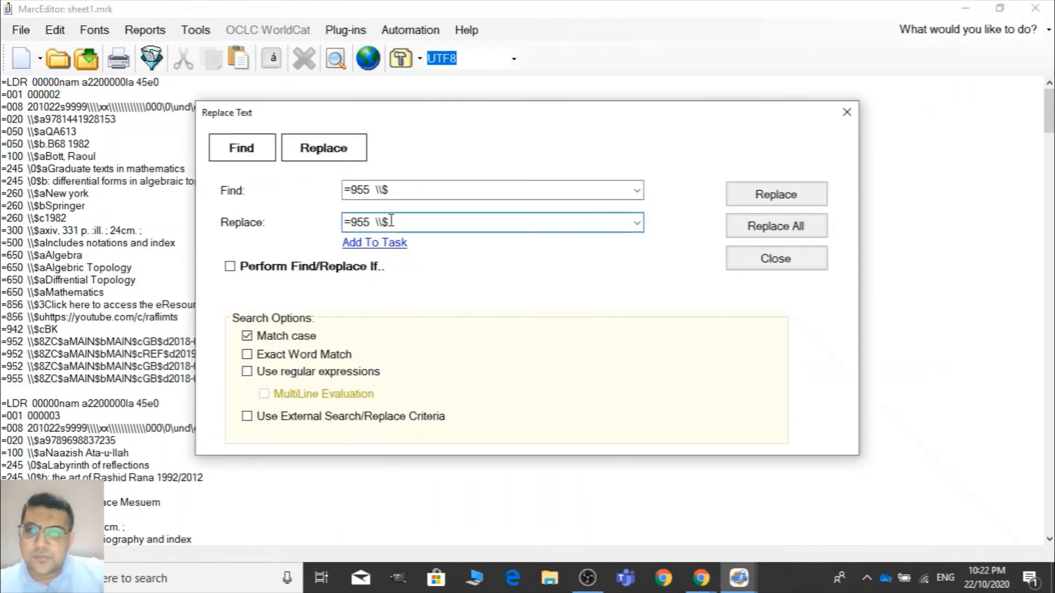
left_click(369, 222)
key("BackSpace")
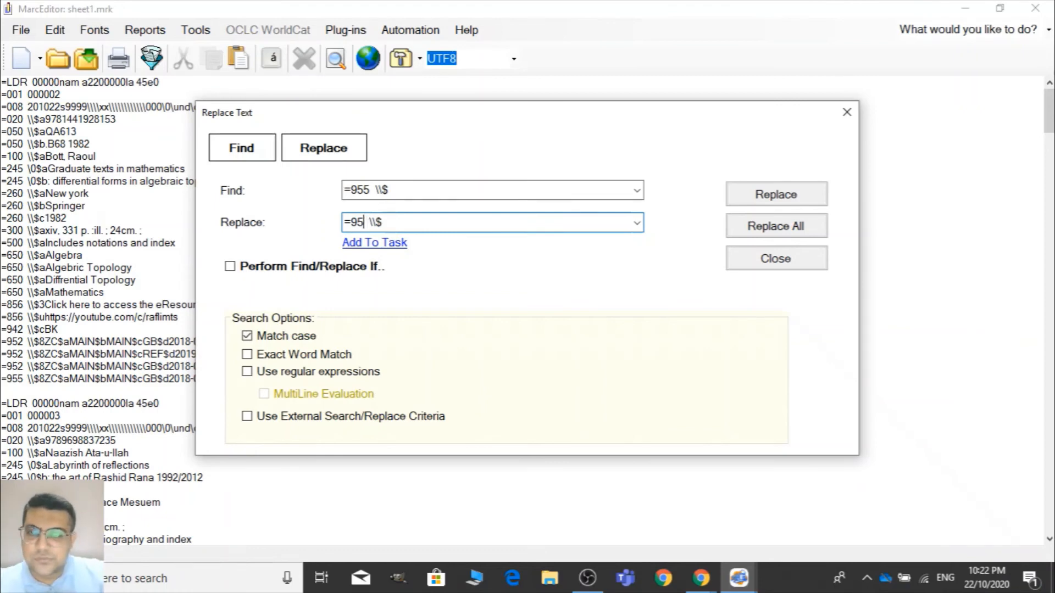
type("2")
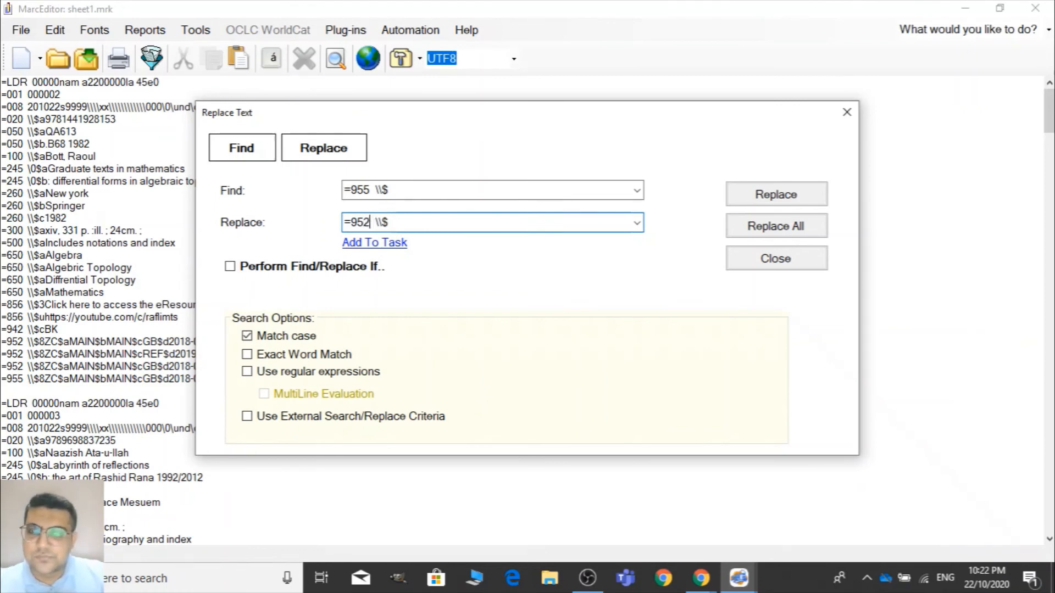
left_click(786, 226)
left_click(566, 336)
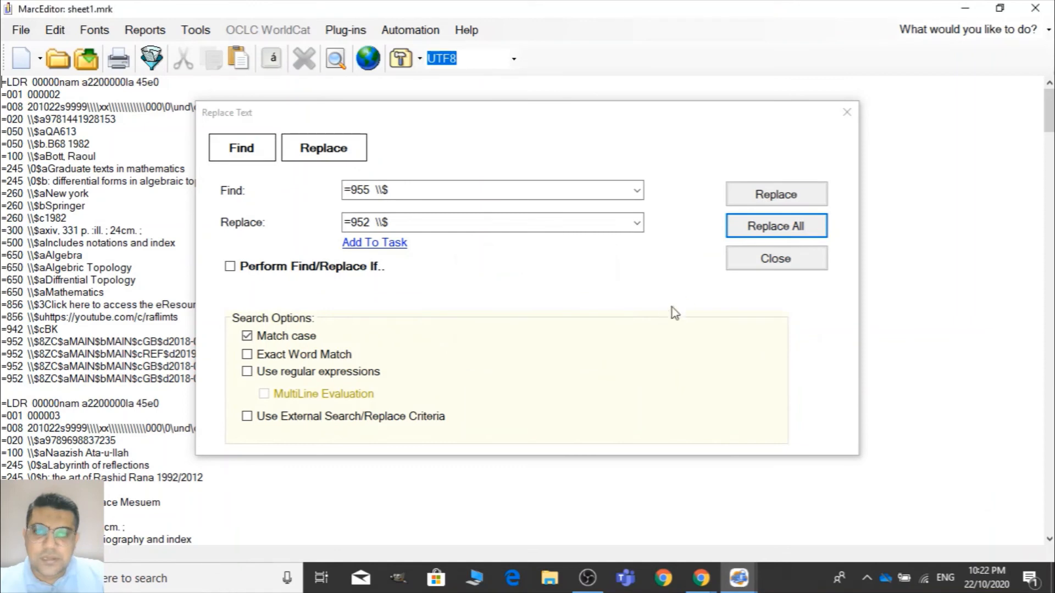
left_click(775, 258)
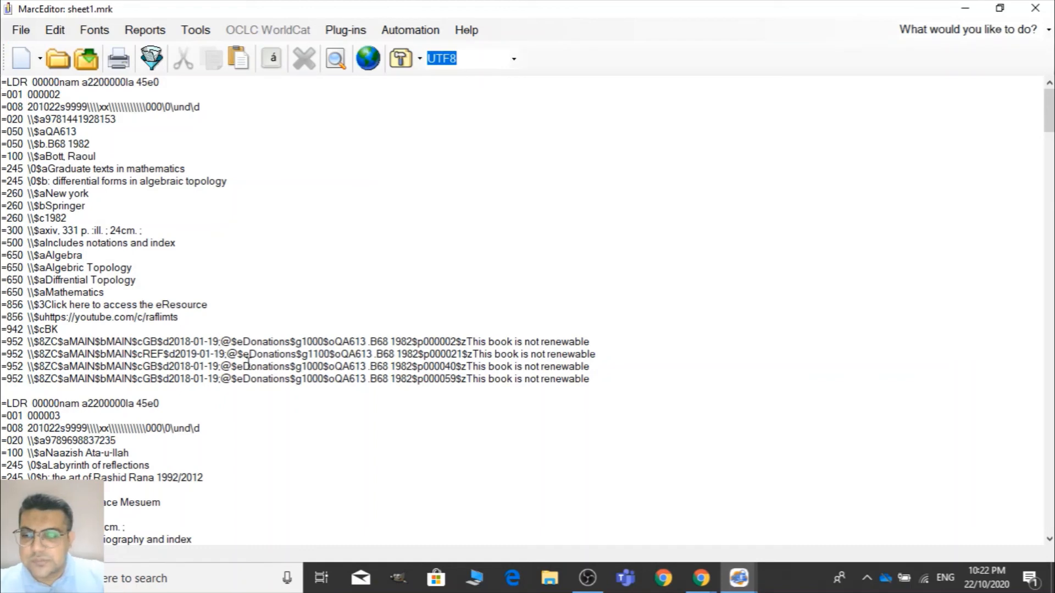
Replace every ";@$" delimiter in the file with "$"
key("shift+Right")
key("shift+Right")
key("shift+Right")
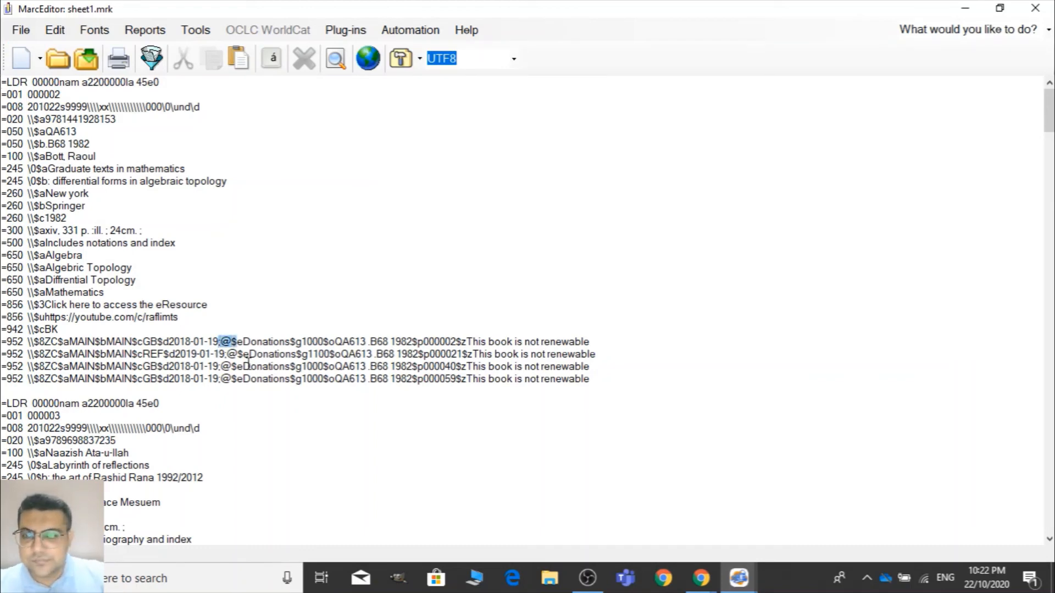
key("ctrl+f")
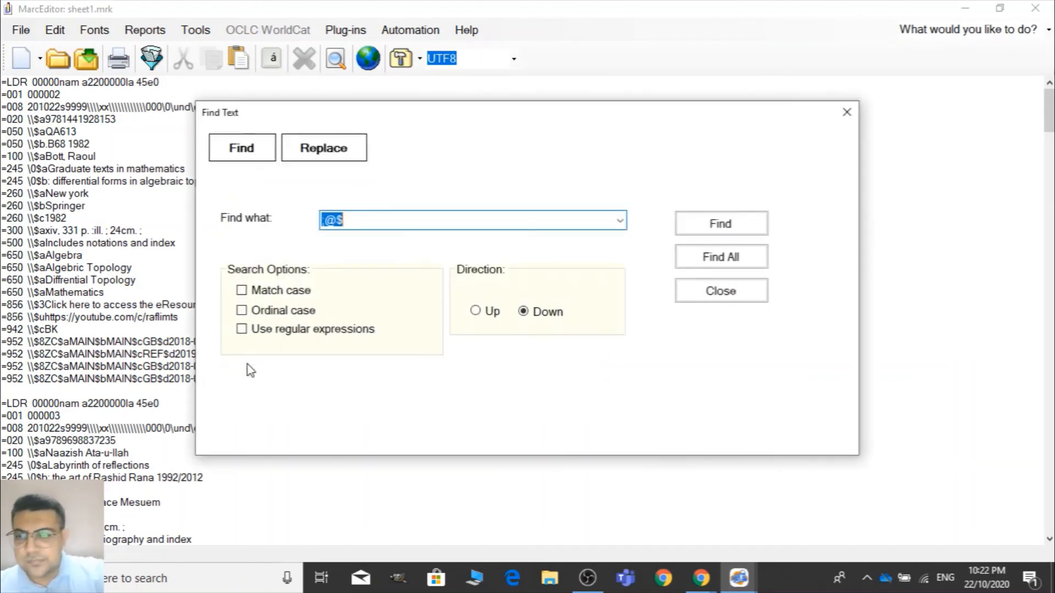
left_click(353, 151)
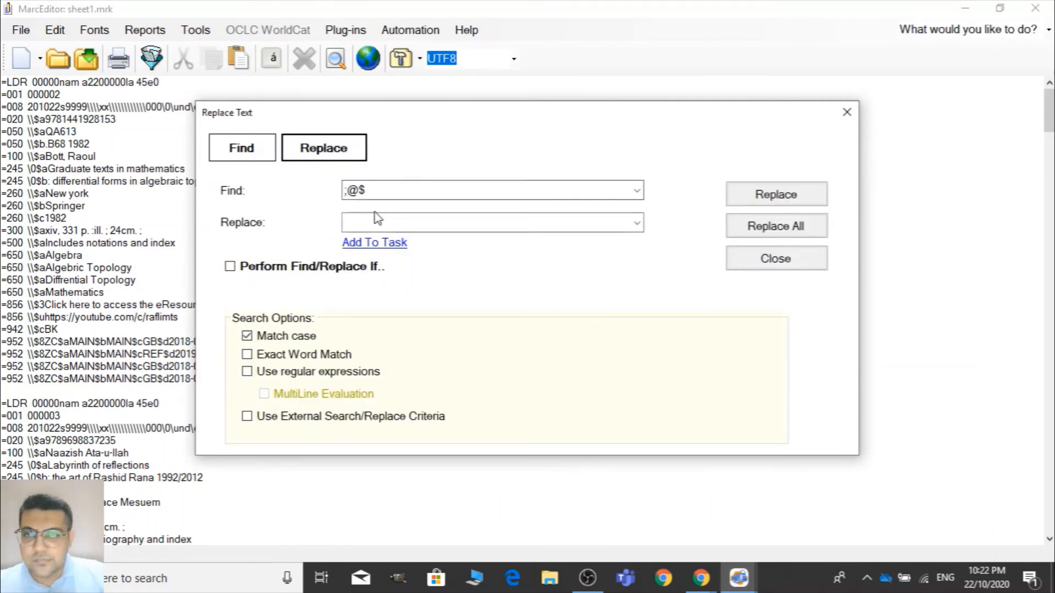
left_click(374, 213)
type(";@$")
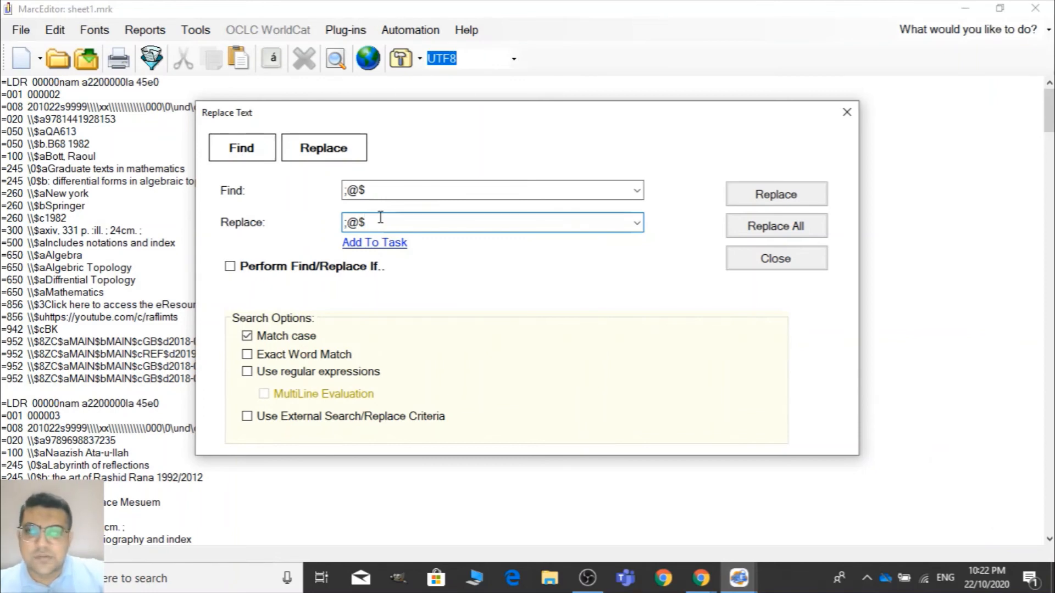
key("BackSpace")
key("BackSpace")
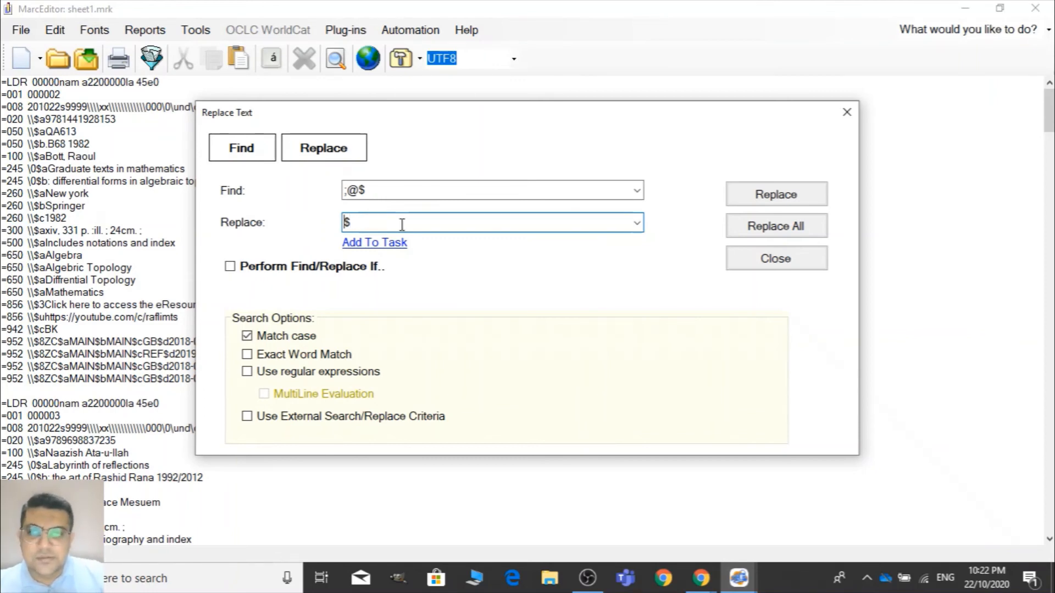
left_click(805, 234)
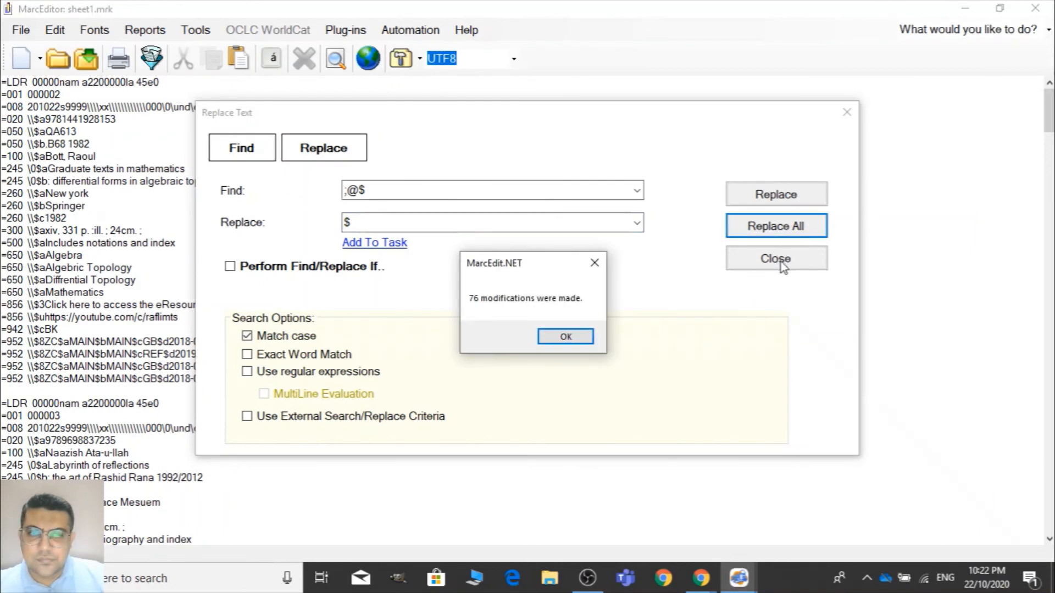
left_click(565, 336)
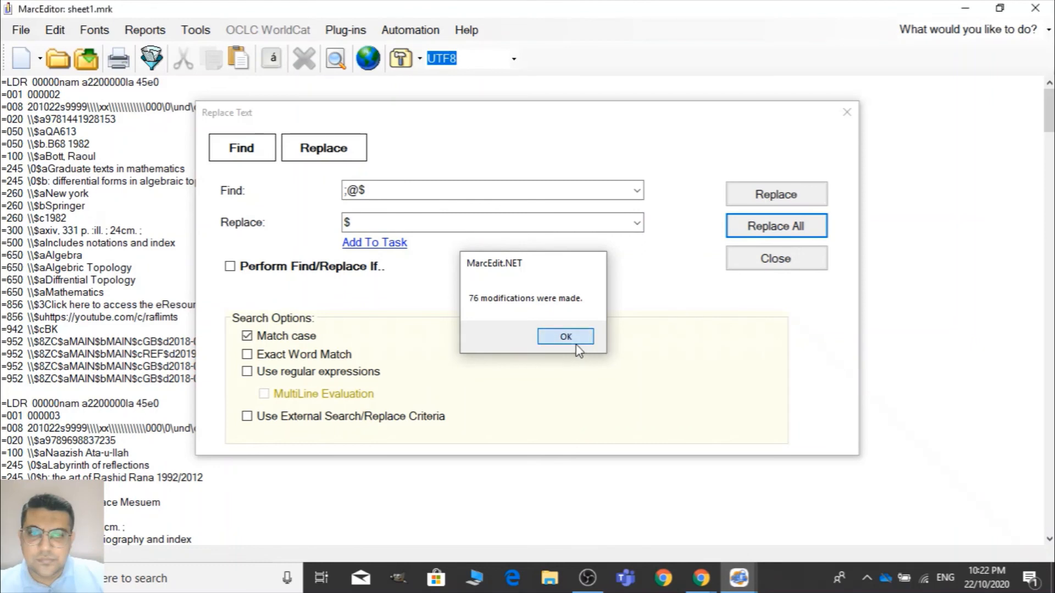
left_click(795, 258)
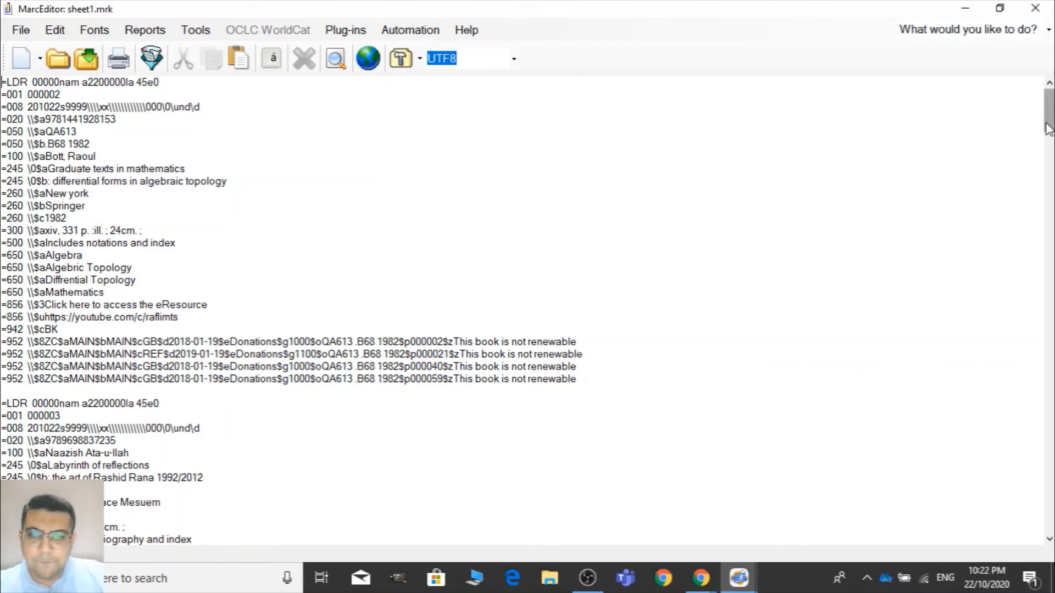
Check the 952 copy fields in the first records, comparing the $c location codes of the first book's copies
left_click_drag(1048, 127, 1050, 163)
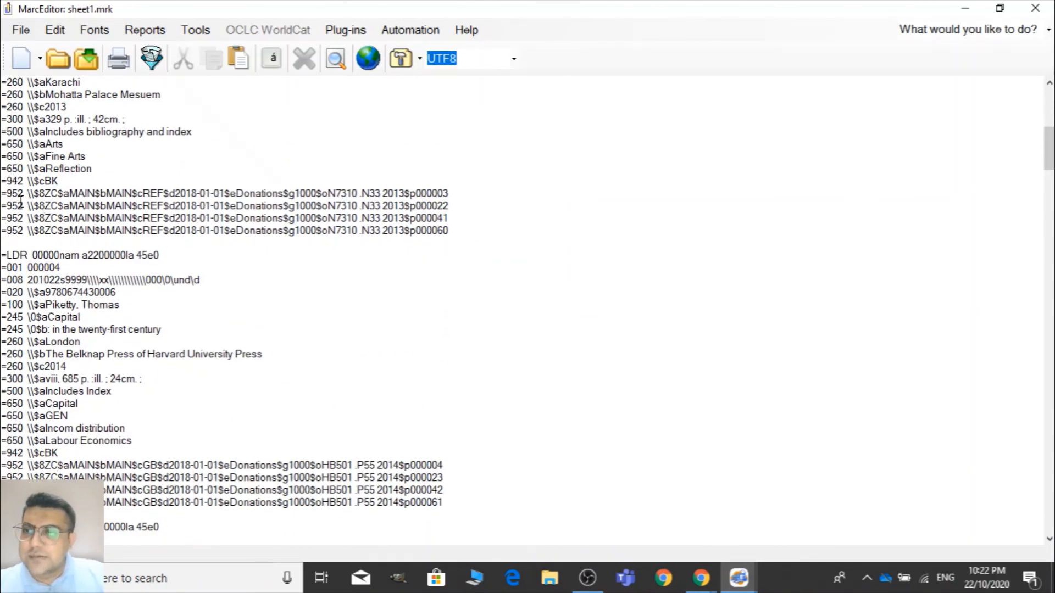
left_click(44, 194)
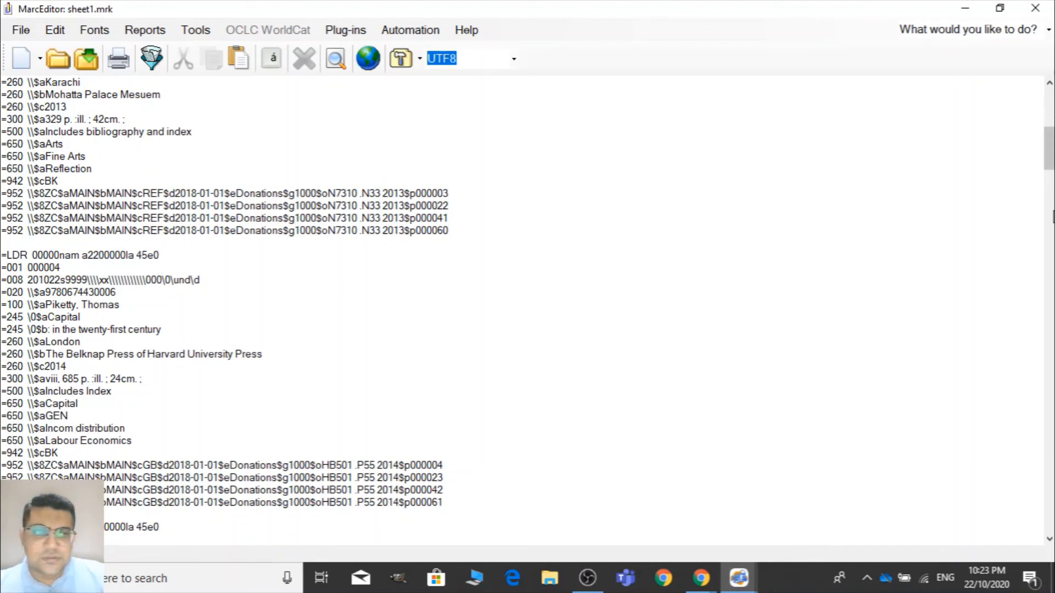
left_click_drag(1049, 151, 1050, 117)
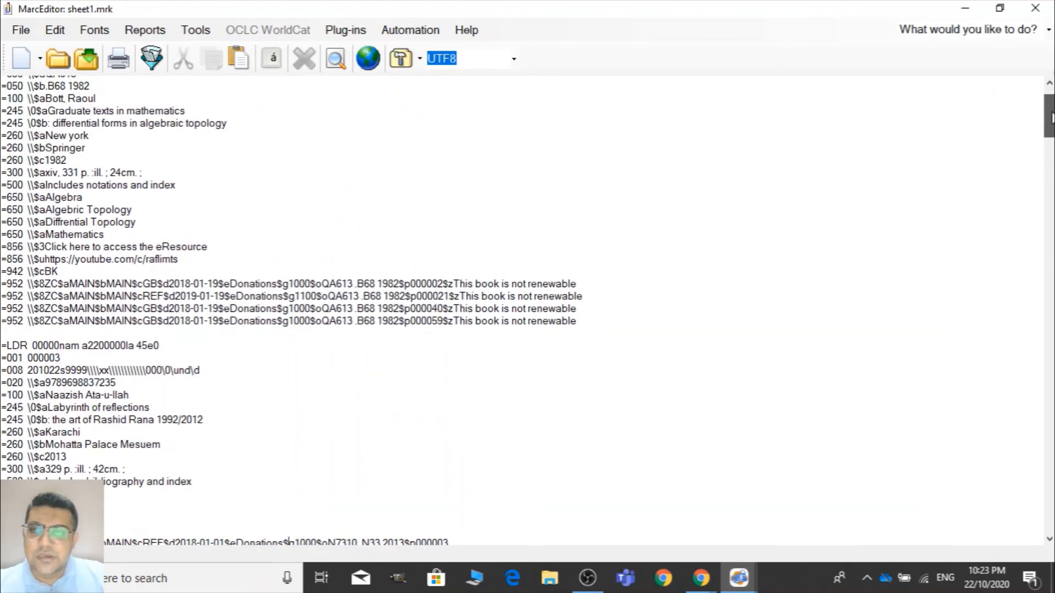
left_click(319, 274)
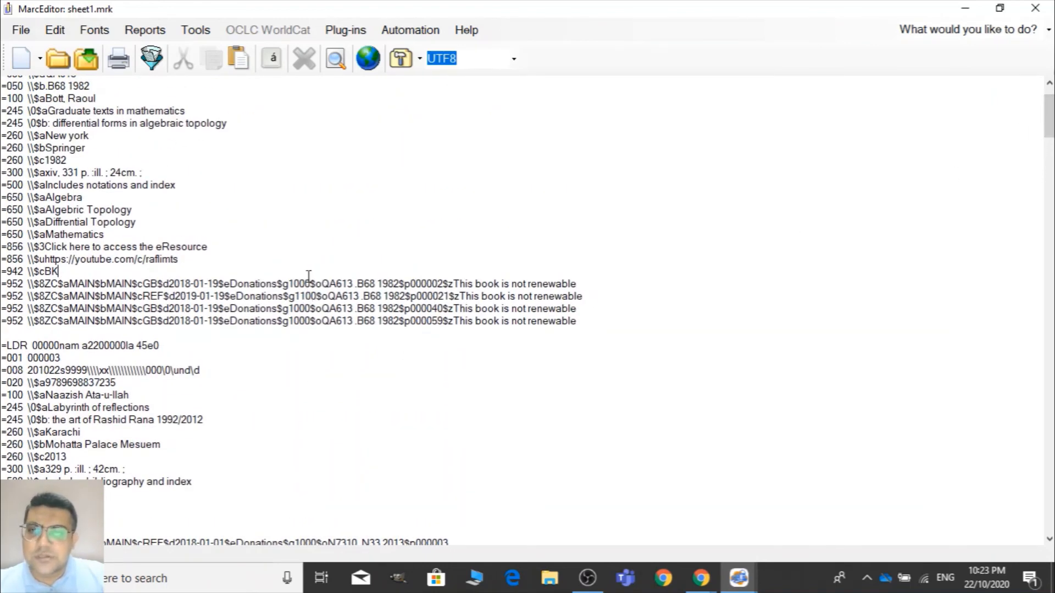
left_click(307, 284)
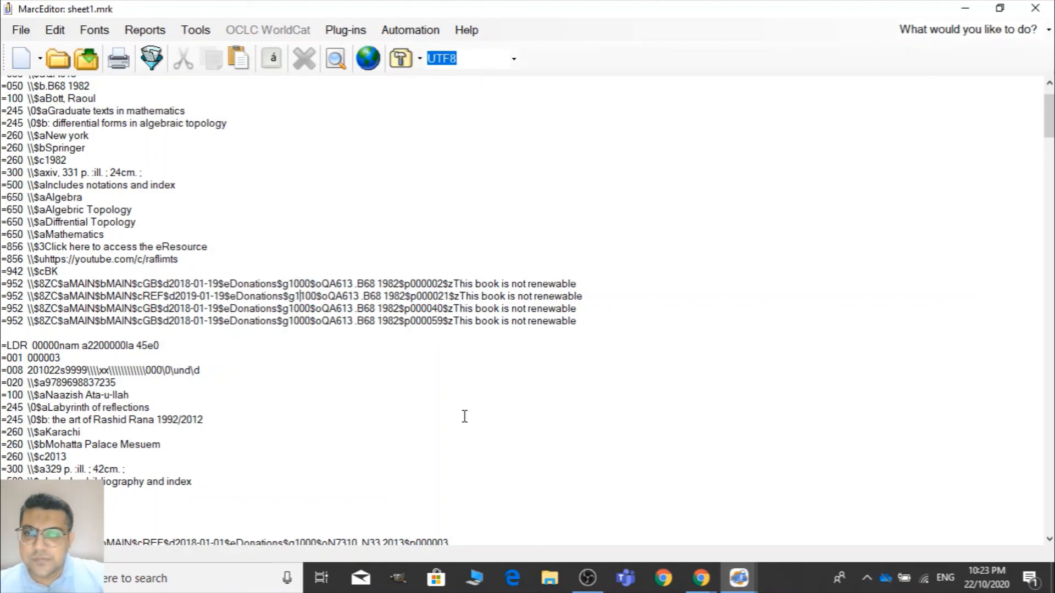
left_click(188, 296)
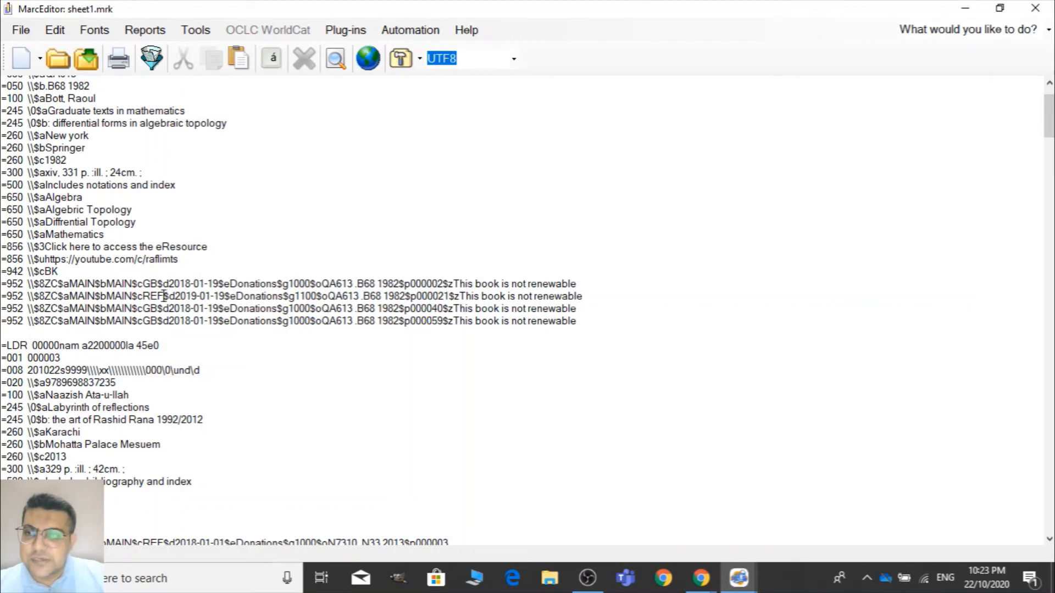
key("Left")
key("Left")
key("Left")
key("Left")
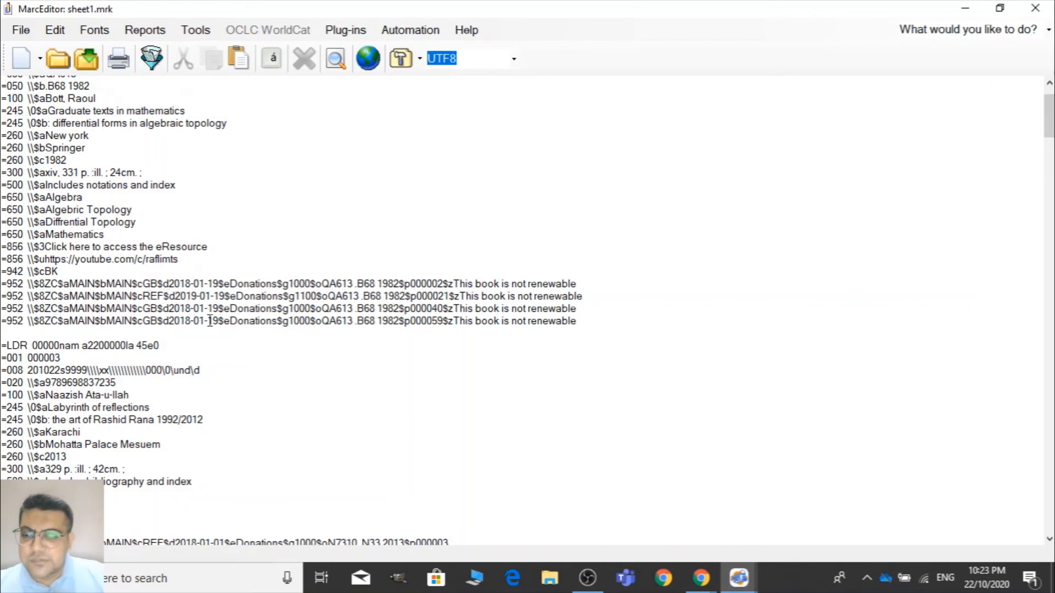
key("shift+Right")
key("shift+Right")
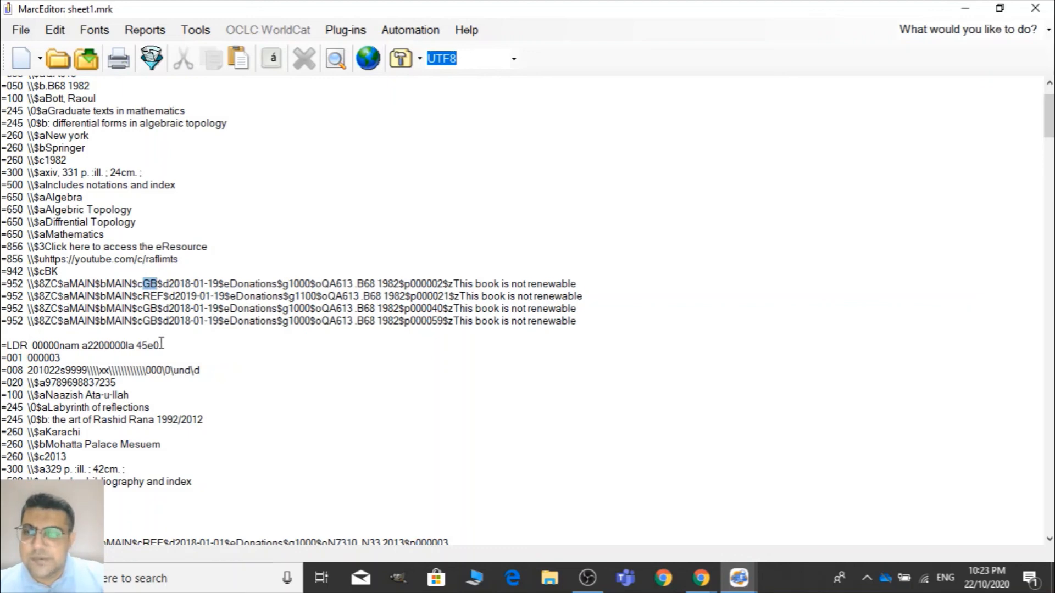
left_click(142, 297)
key("shift+Right")
key("shift+Right")
key("shift+Right")
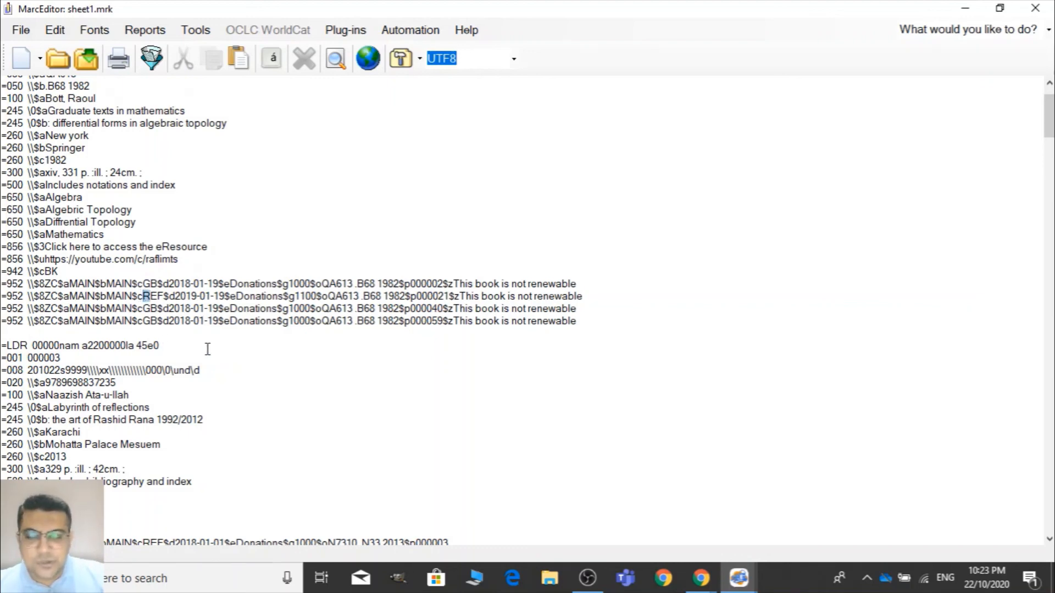
left_click(709, 258)
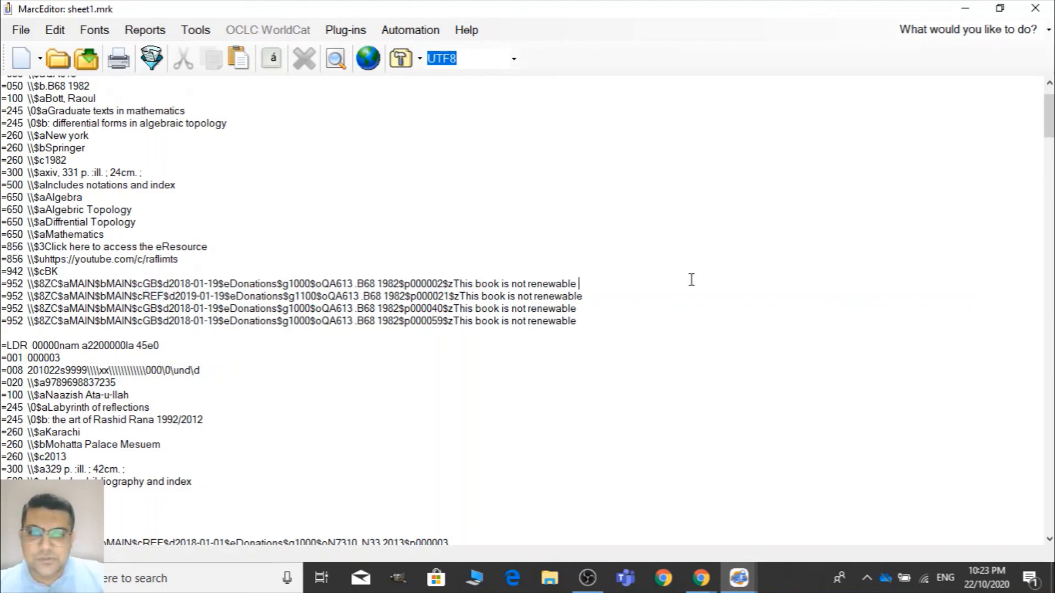
left_click_drag(1047, 134, 385, 82)
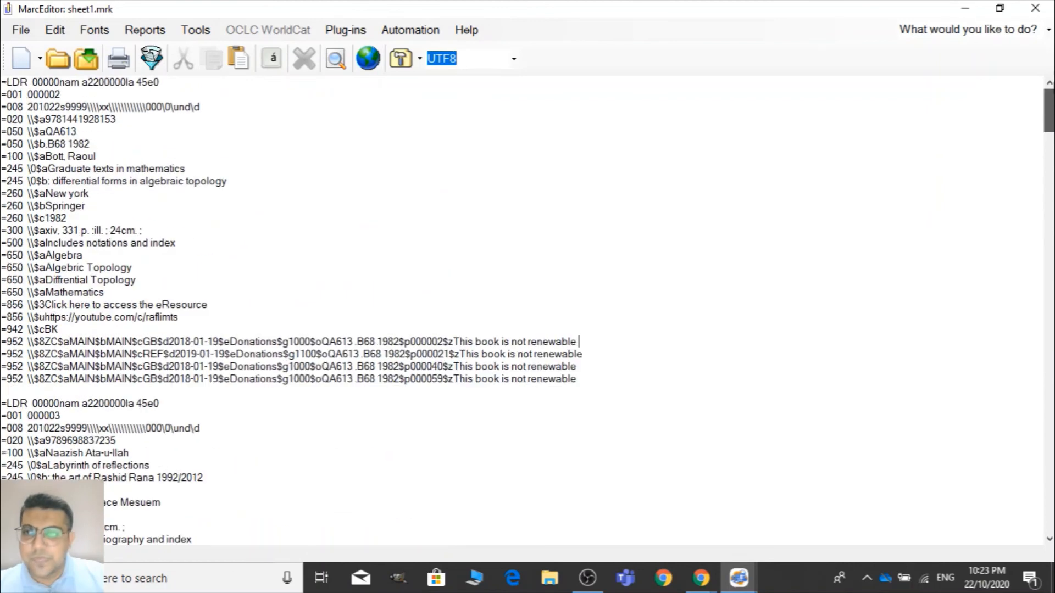
Compile the edited records into a MARC file (*.mrc) named sheet1 on the Desktop
left_click(151, 57)
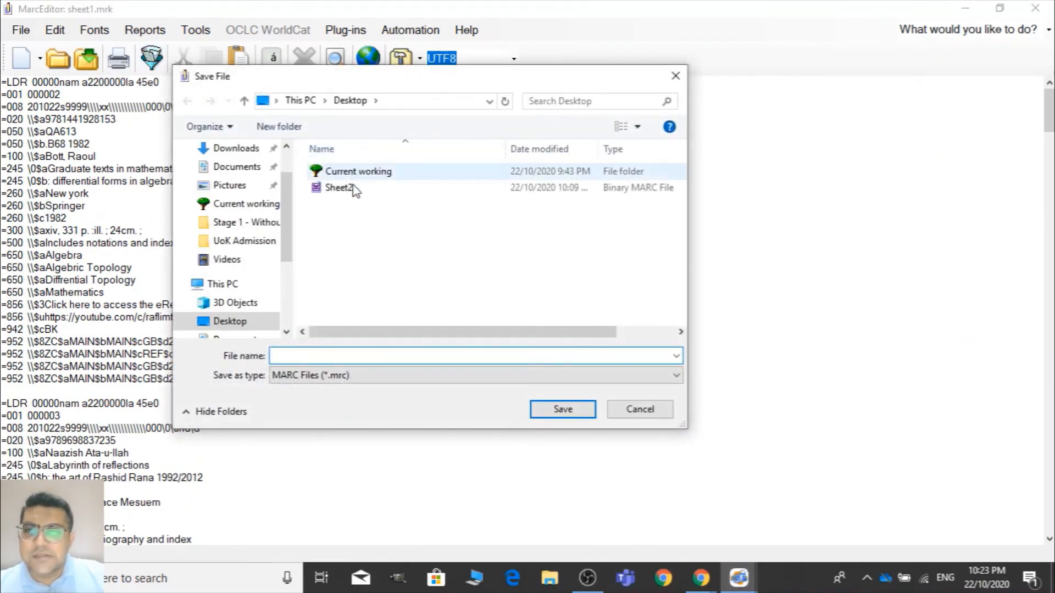
left_click(345, 380)
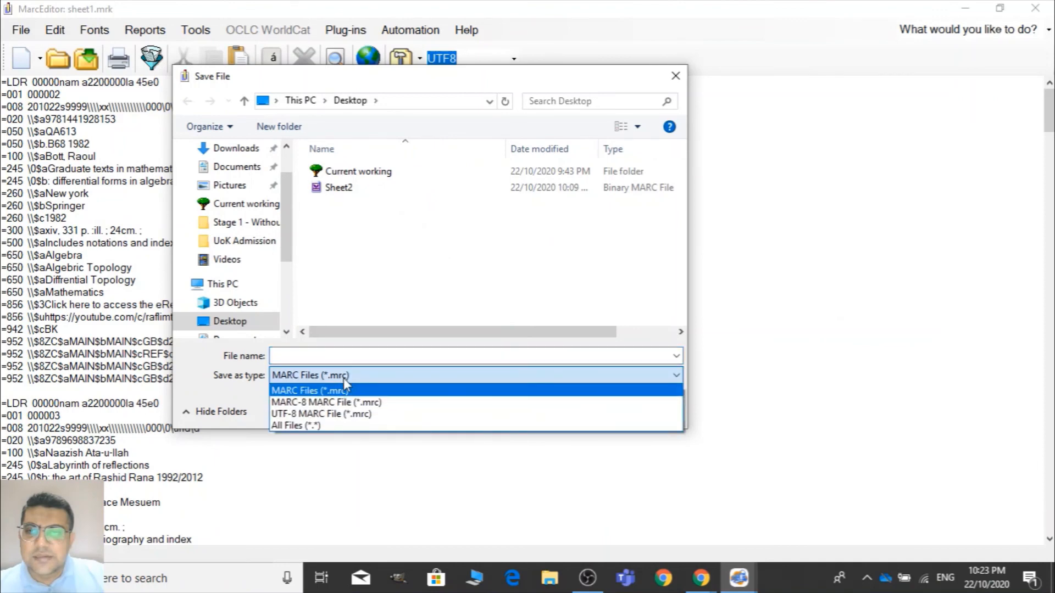
left_click(301, 294)
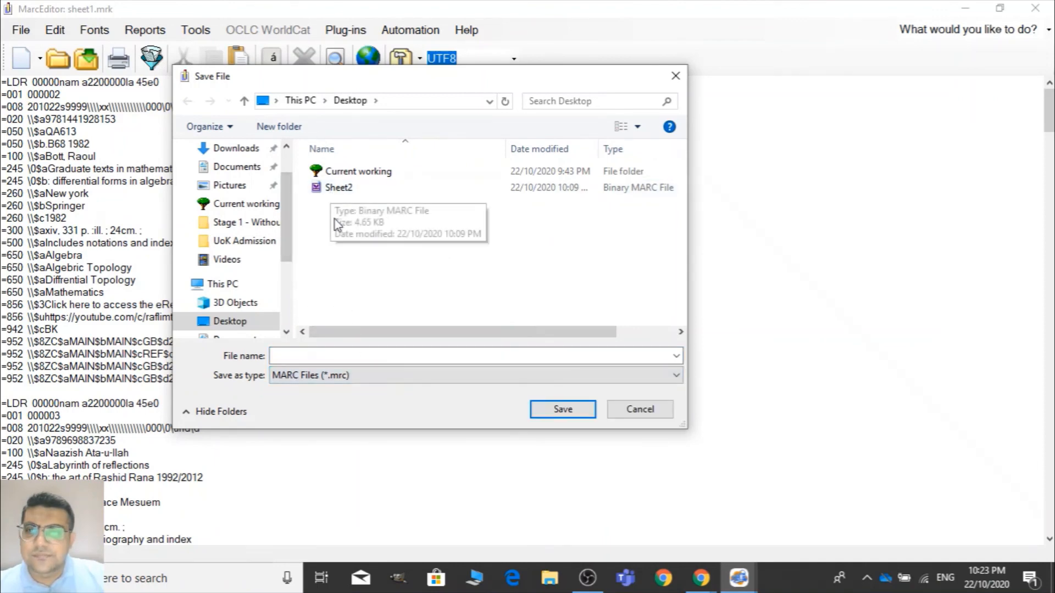
left_click(323, 356)
type("sheet")
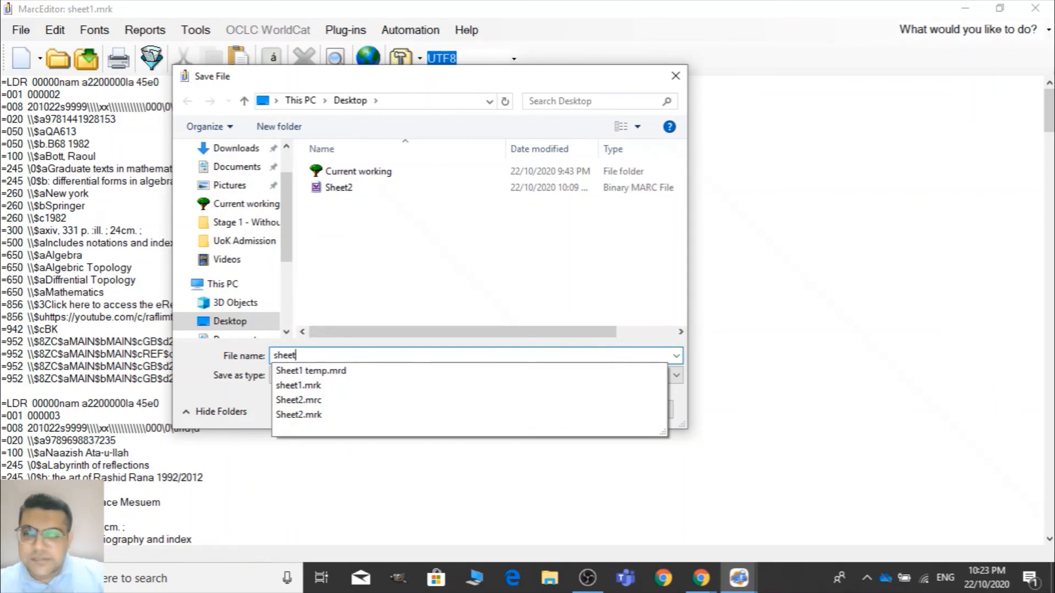
type("1")
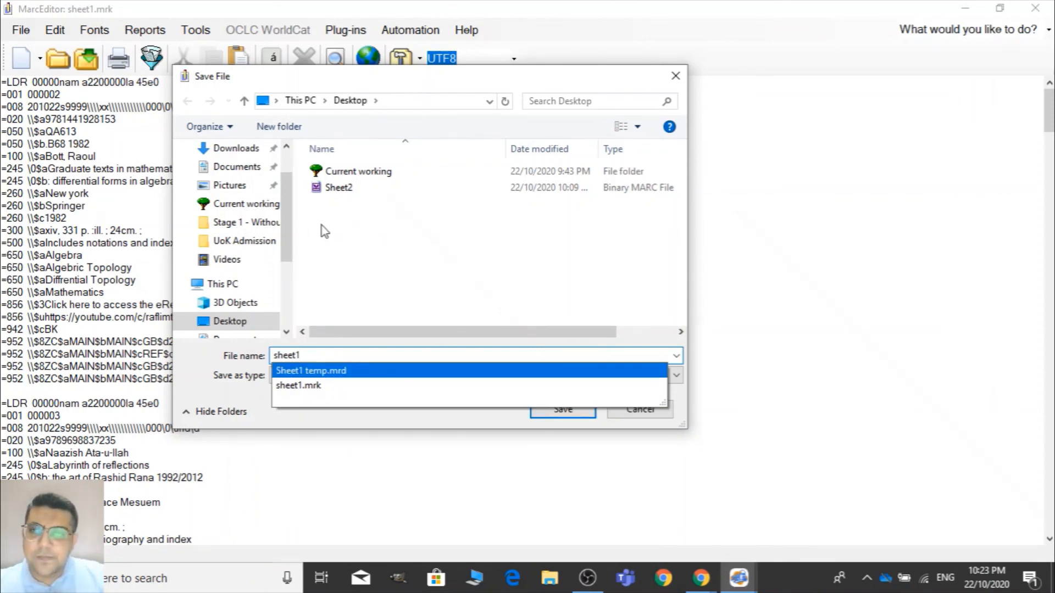
left_click(528, 295)
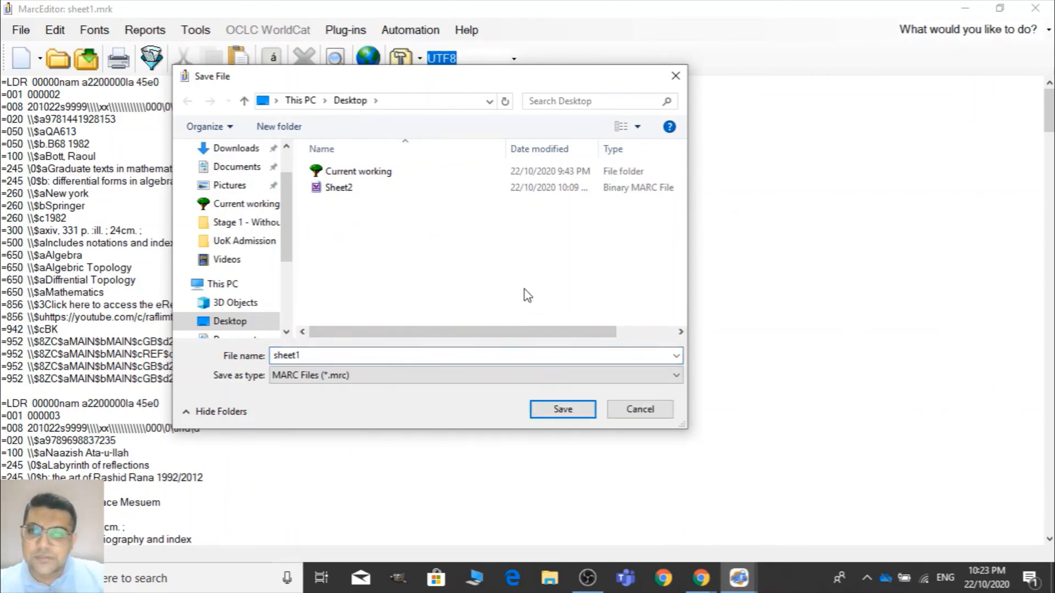
left_click(536, 417)
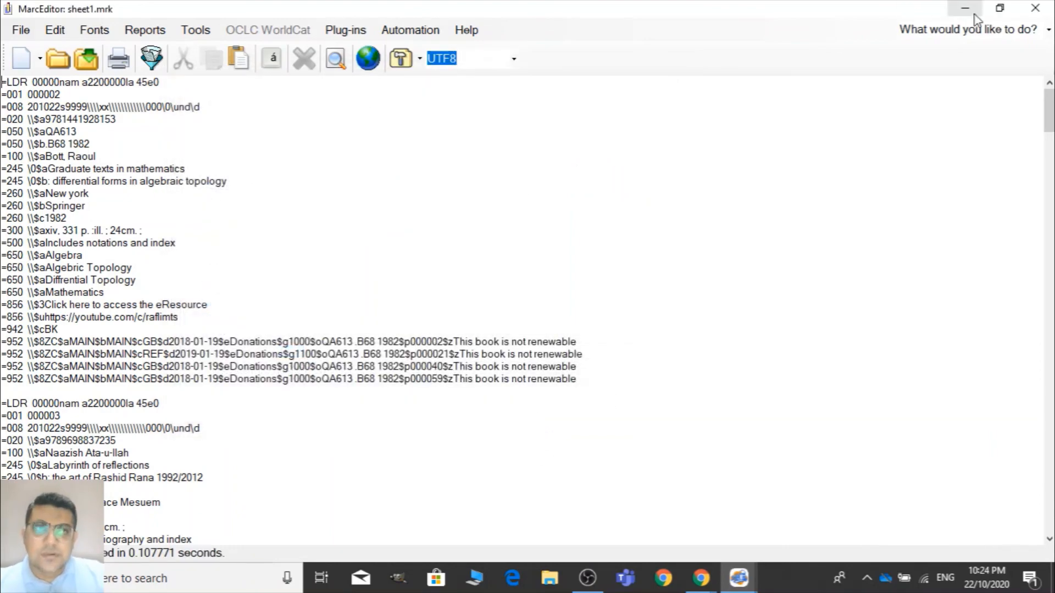
Close the edited sheet1.mrk in the MarcEditor and save its changes
left_click(962, 9)
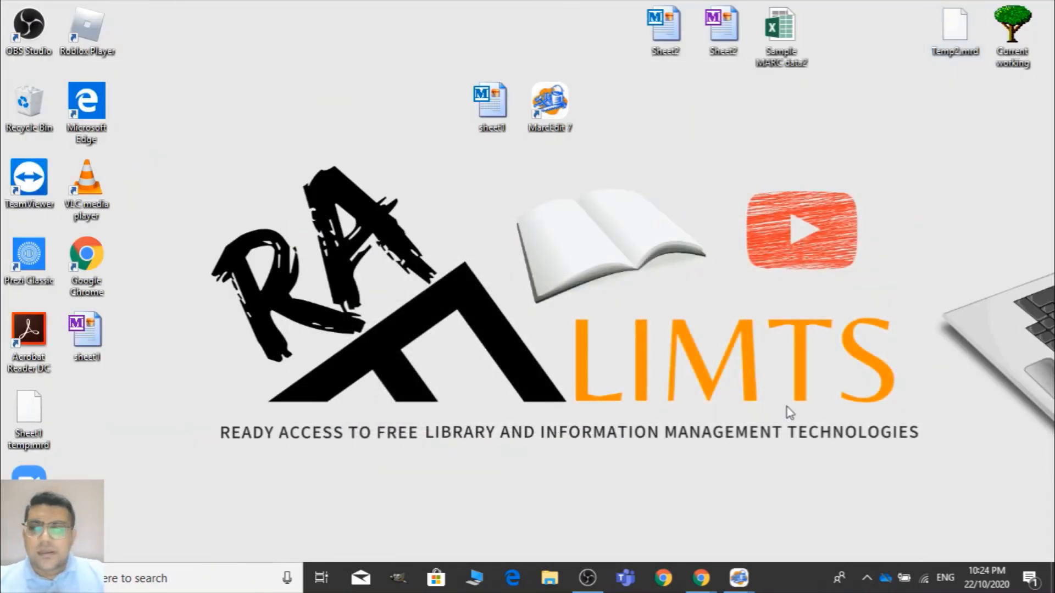
mouse_move(743, 585)
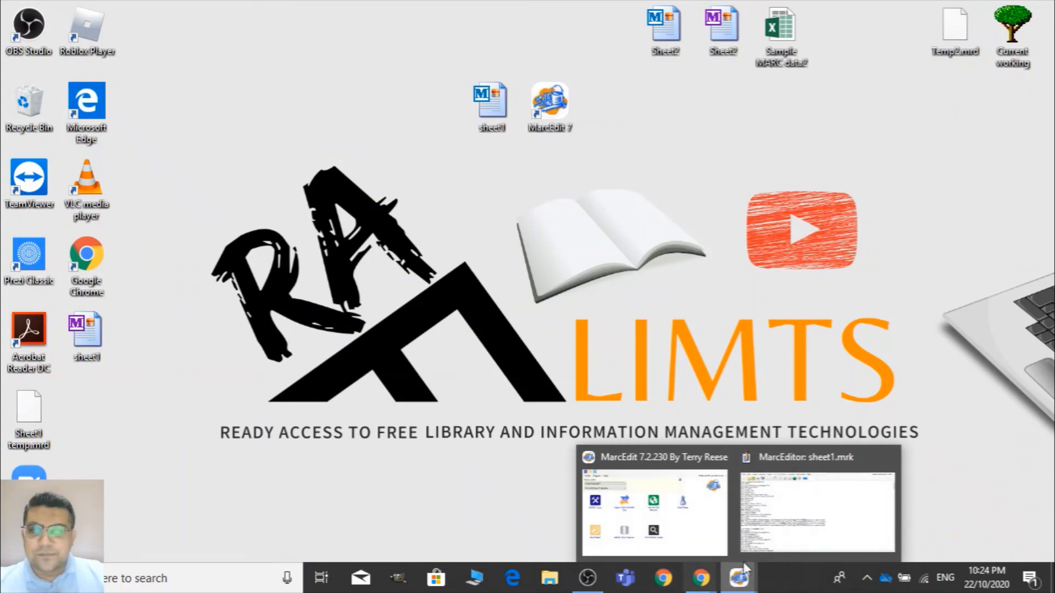
left_click(770, 528)
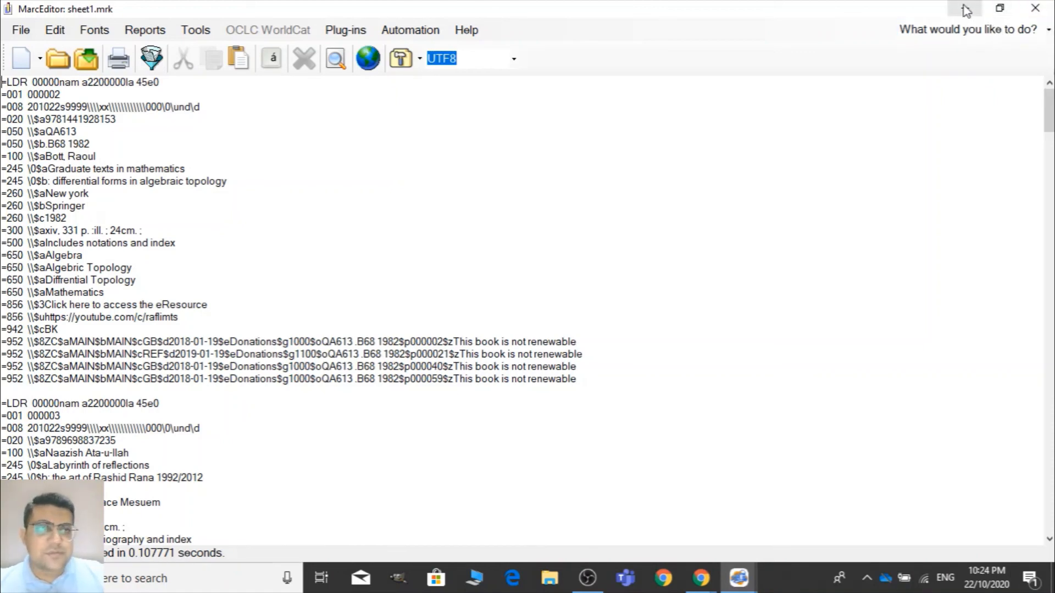
left_click(1035, 8)
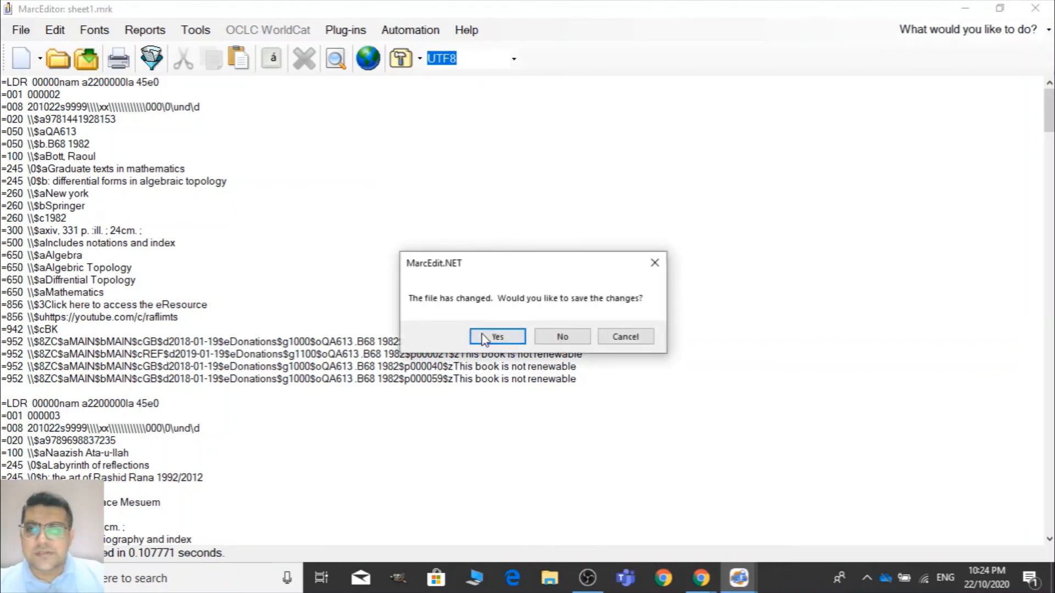
left_click(484, 336)
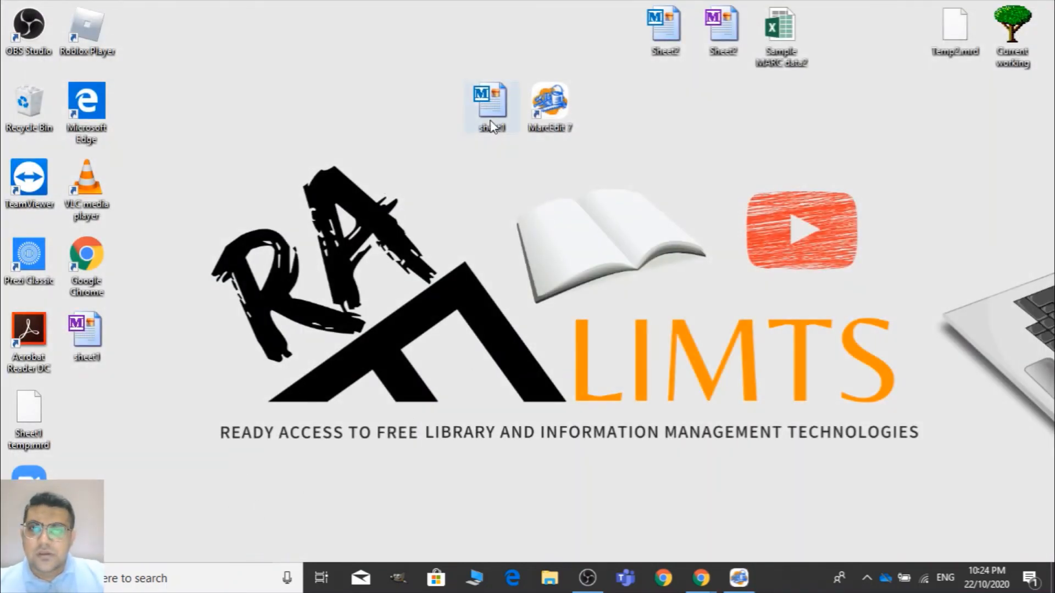
Line up both sheet1 files beside the Sheet2 files on the desktop, and place Sheet1 temp.mrd next to Temp2.mrd
left_click_drag(486, 108, 609, 33)
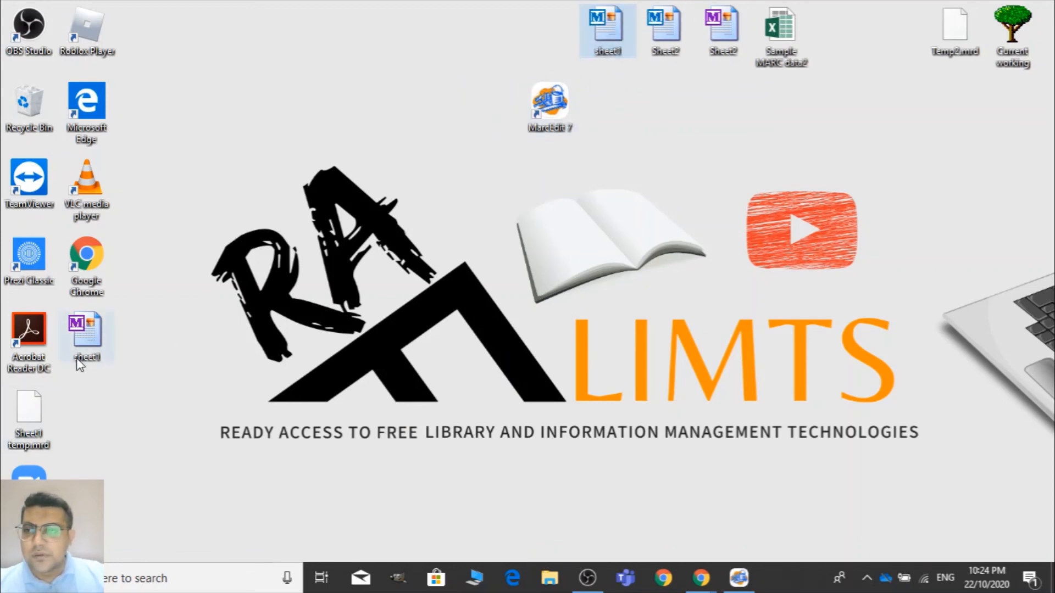
left_click_drag(78, 364, 476, 139)
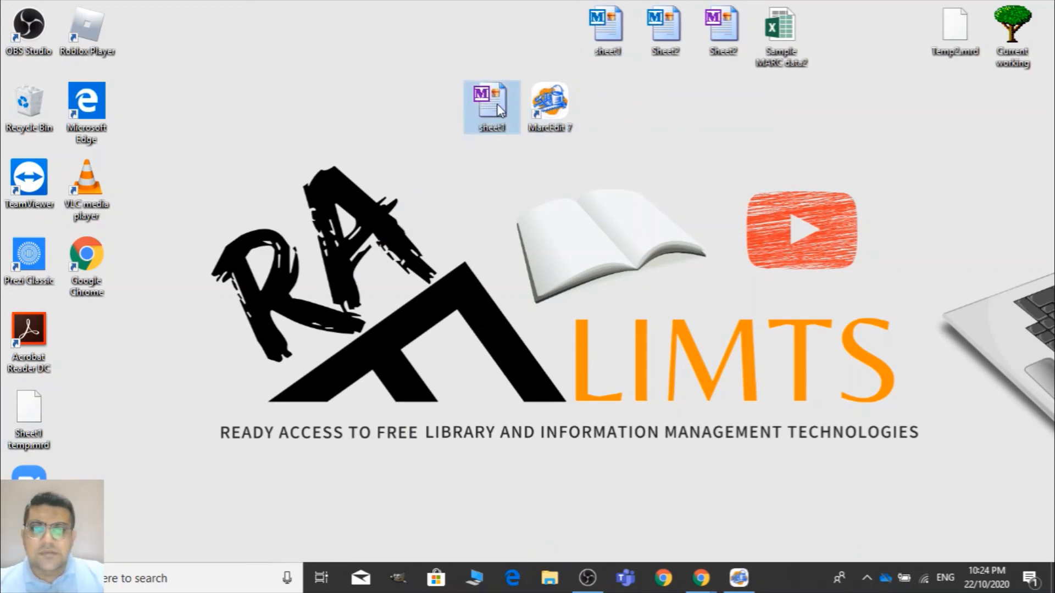
left_click_drag(496, 103, 557, 36)
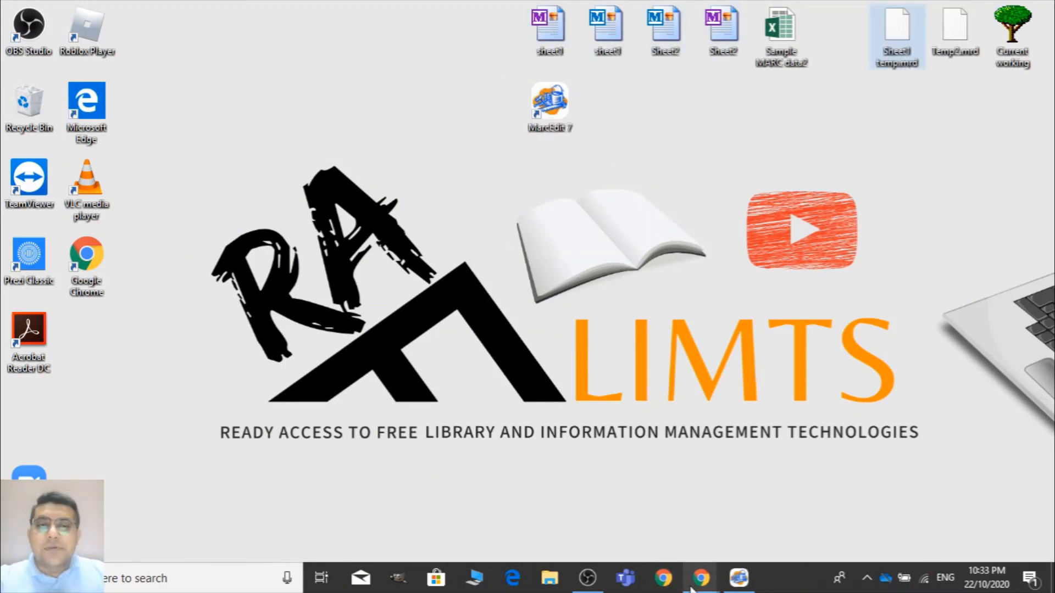
Switch to the presentation in Chrome and view the slide outlining normalization, MARC conversion, and MARC data upload and import
mouse_move(693, 587)
left_click(610, 500)
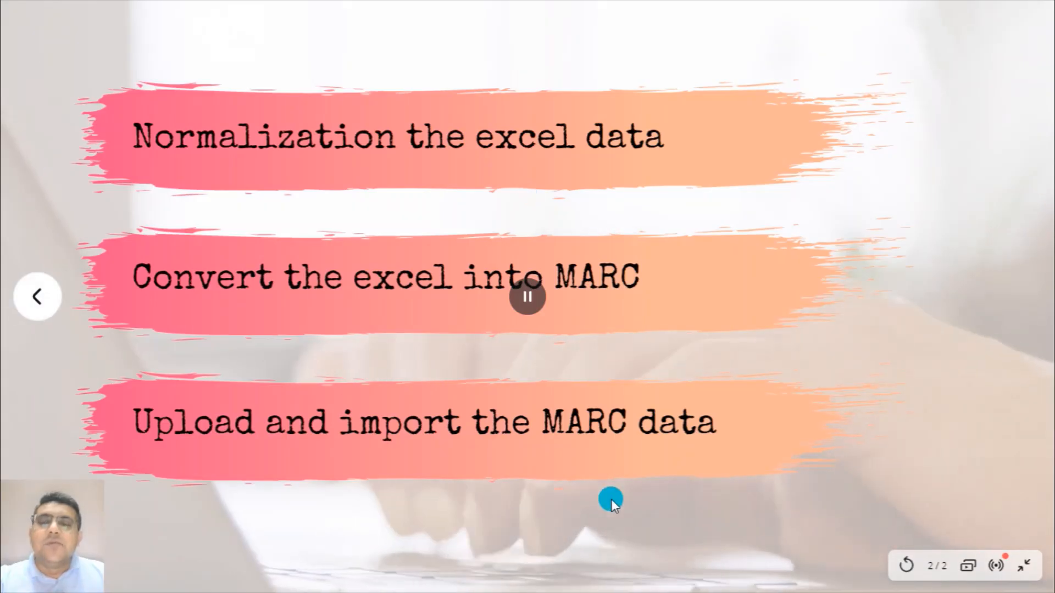